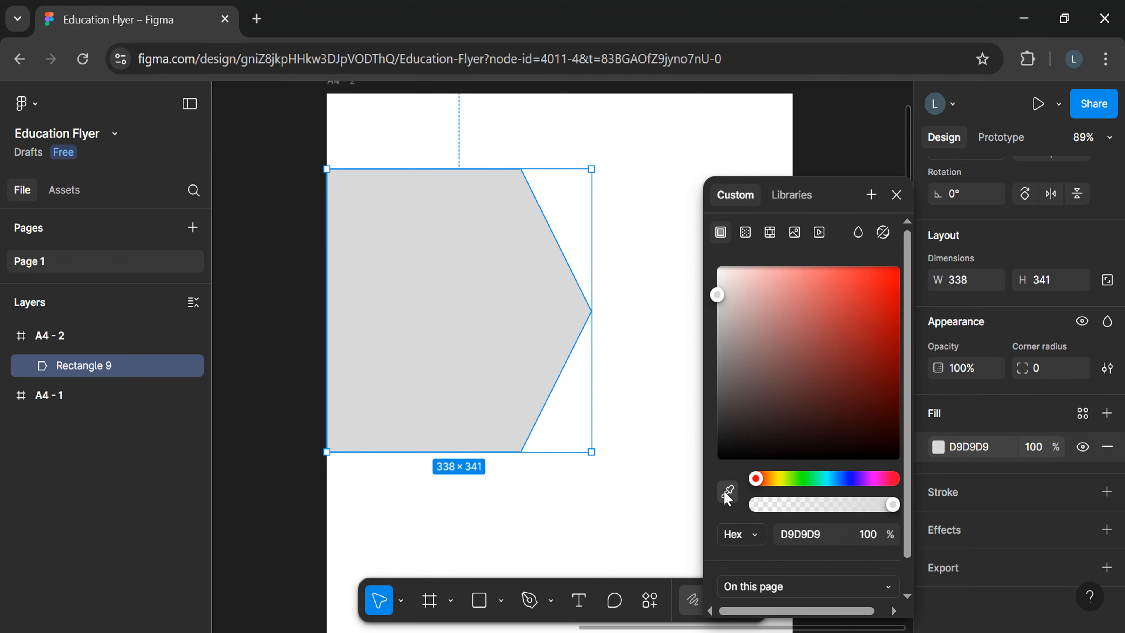
Step: Fill the pentagon on the A4 - 2 frame with the orange sampled from the A4 - 1 flyer
click(728, 492)
scroll(559, 492, down, 3)
scroll(558, 492, left, 3)
click(351, 323)
scroll(557, 418, right, 3)
click(559, 421)
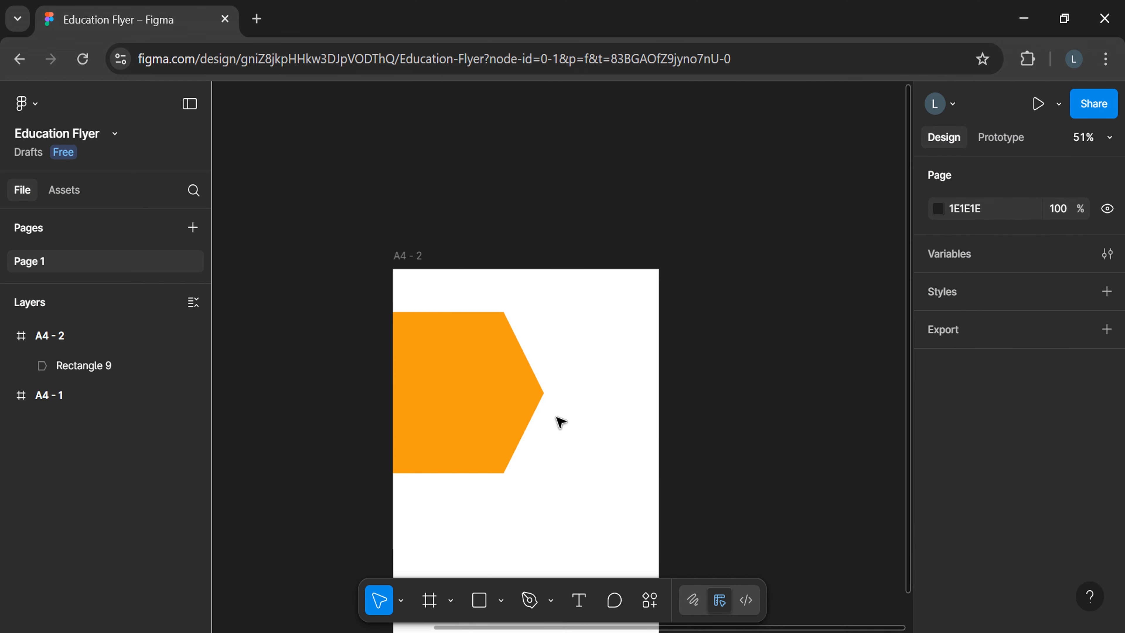
Step: Draw a rectangle about 432 tall in the upper-right corner of the A4 - 2 frame, ending level with the pentagon's lower edge
scroll(557, 419, up, 3)
click(501, 600)
click(539, 425)
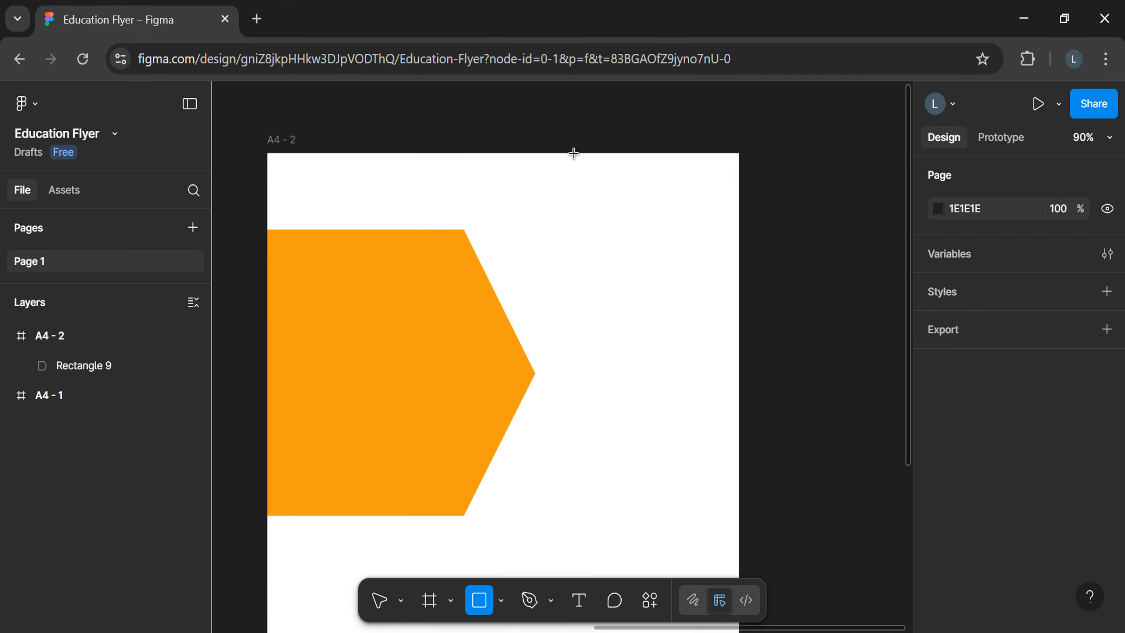
drag(573, 153, 737, 514)
Step: Edit the rectangle's vector path, adding two points on its left edge so it runs parallel to the pentagon's upper slanted side
double_click(644, 382)
scroll(623, 296, up, 3)
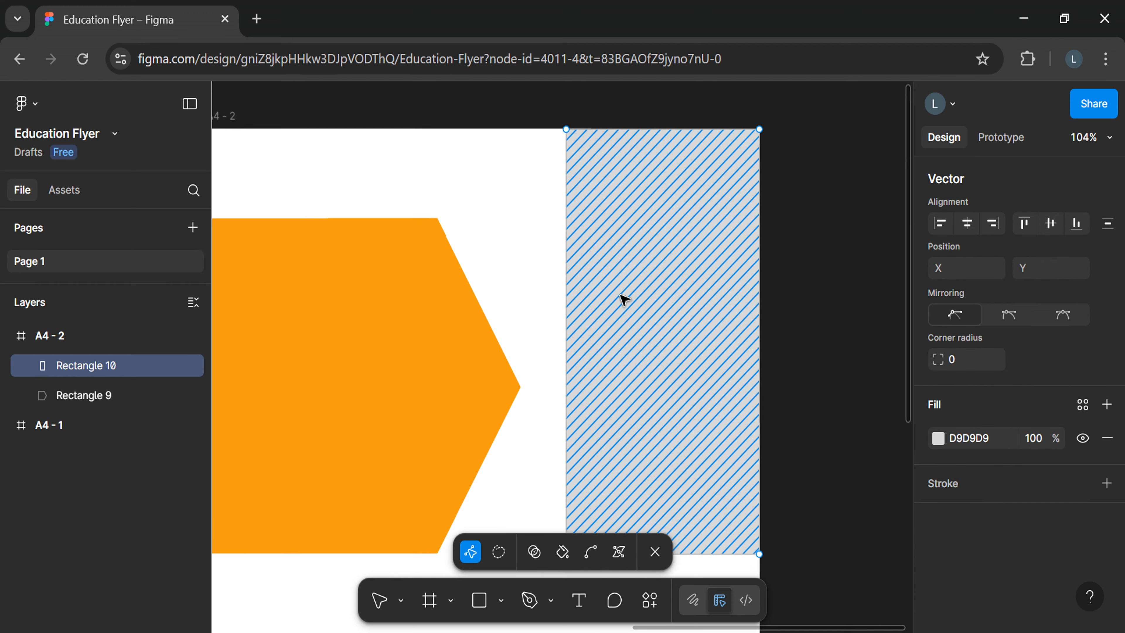
drag(555, 347, 419, 205)
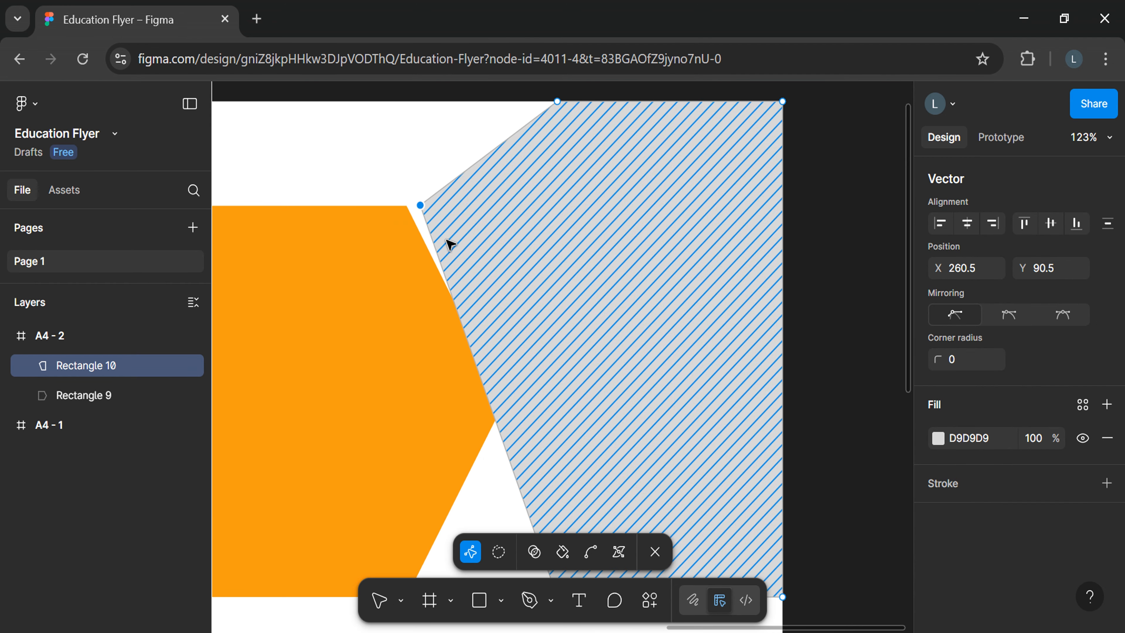
click(498, 400)
Step: Move the path's top-left point to X 422, Y 0 and the leftmost point to X 290, Y 153.5, and slant the lower-left edge
click(557, 101)
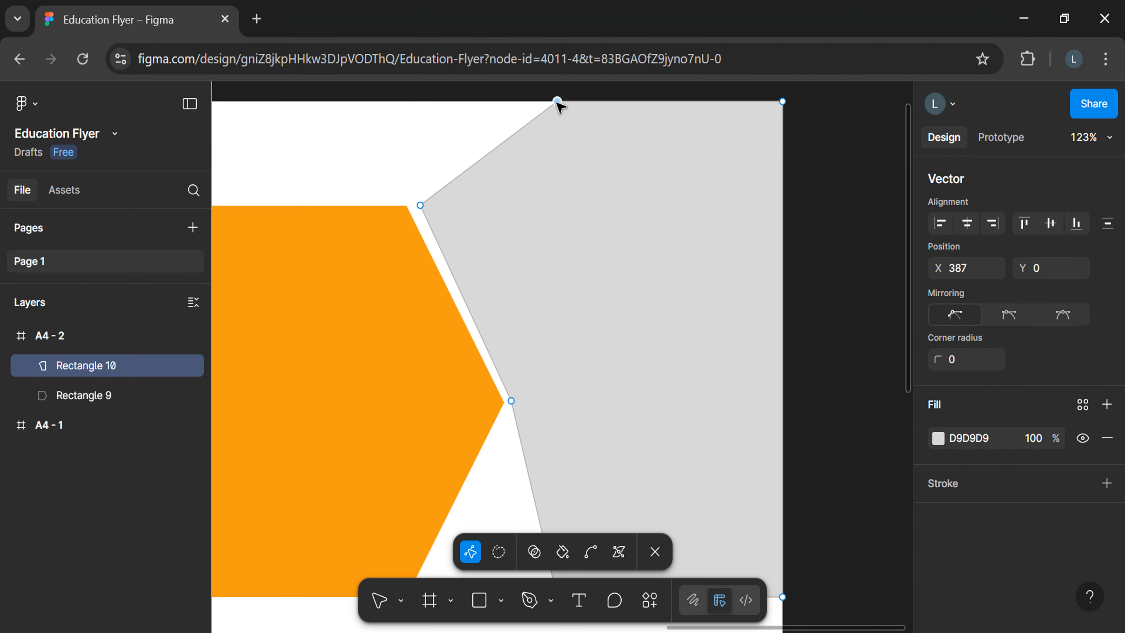
drag(422, 204, 451, 270)
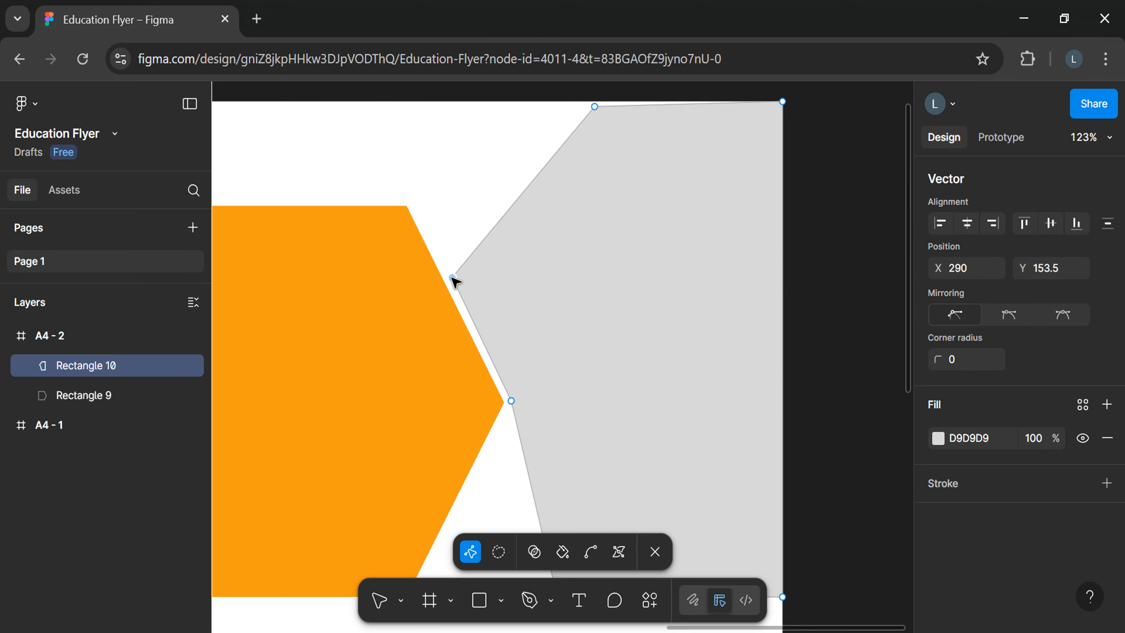
scroll(567, 282, up, 1)
scroll(598, 285, up, 3)
drag(600, 291, 600, 286)
scroll(580, 377, down, 4)
scroll(579, 380, down, 3)
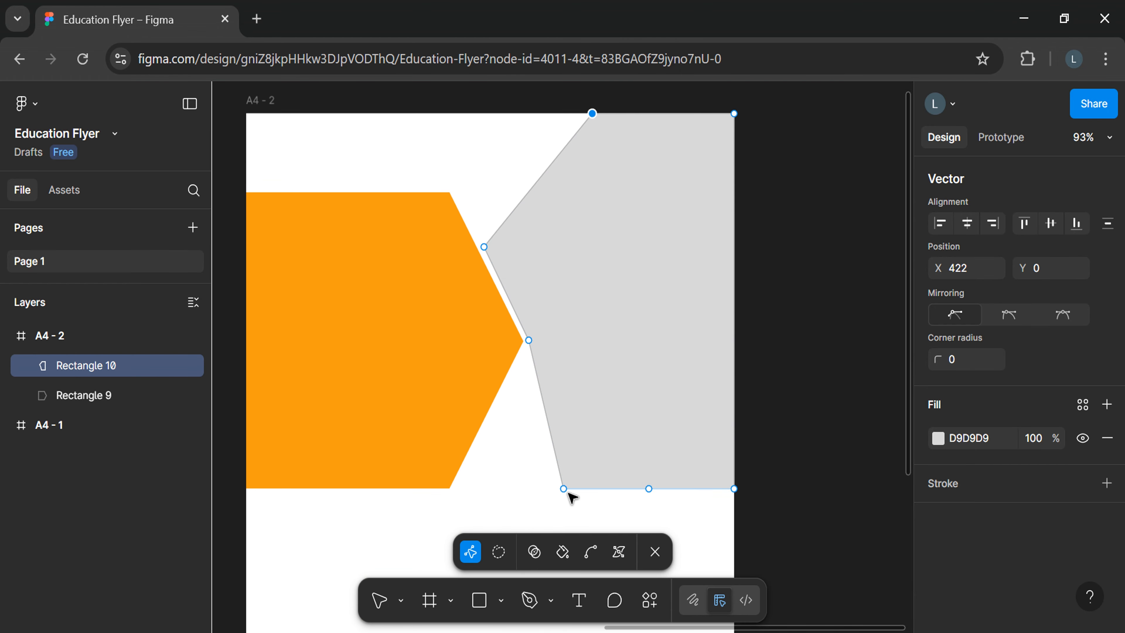
key(Escape)
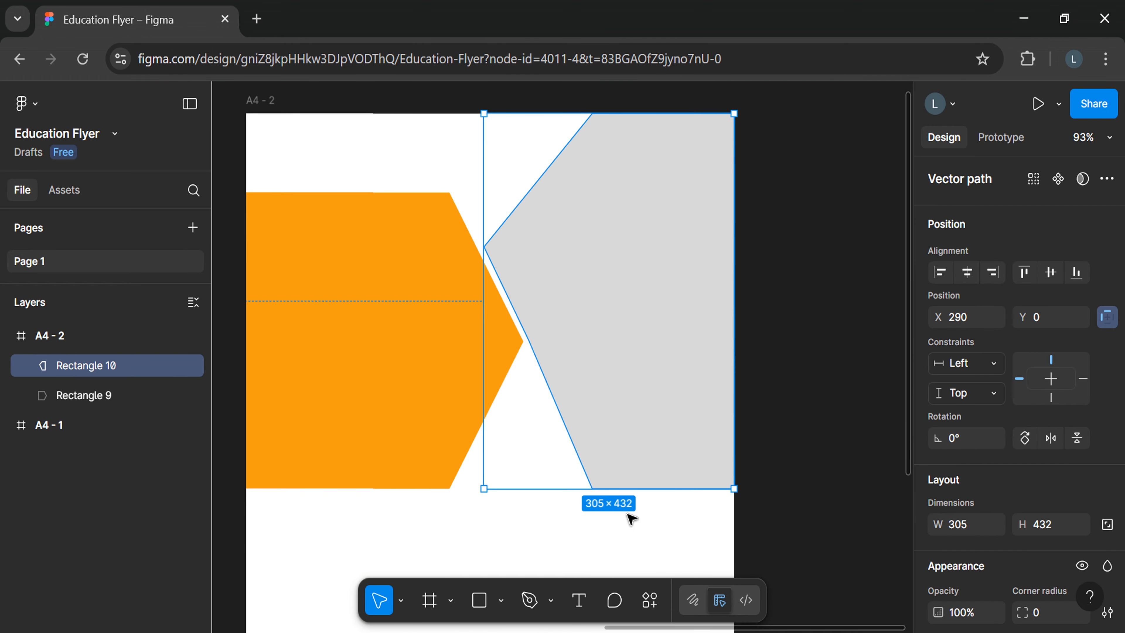
Step: Add a stroke of weight 9 to the angular shape, positioned outside
scroll(944, 536, down, 5)
click(952, 492)
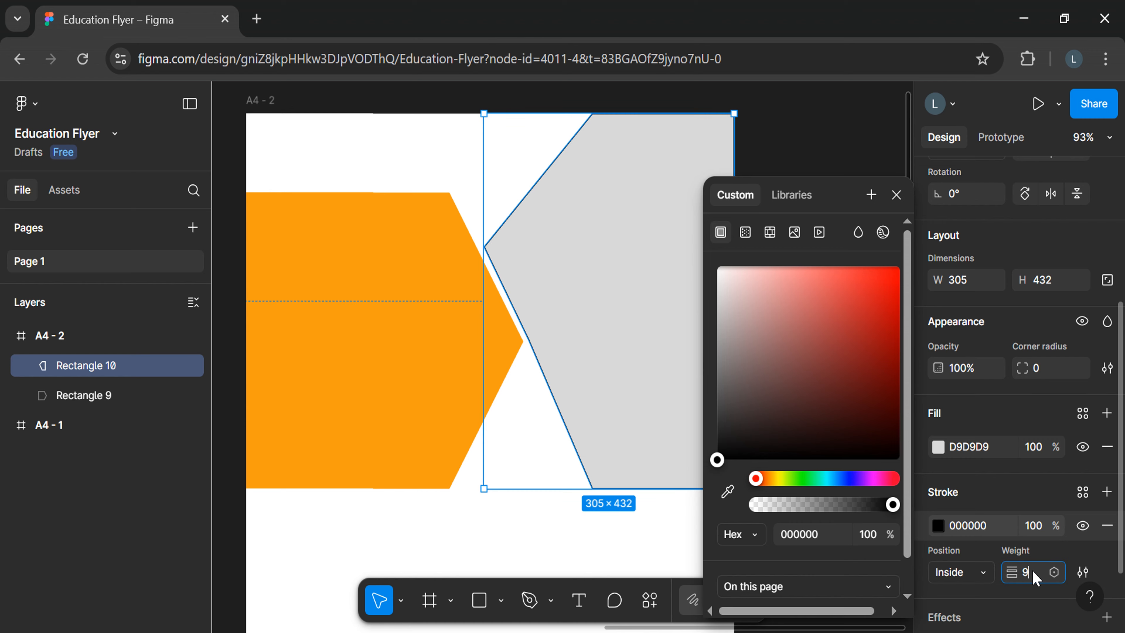
click(1033, 575)
text(9)
key(Return)
click(974, 572)
click(983, 597)
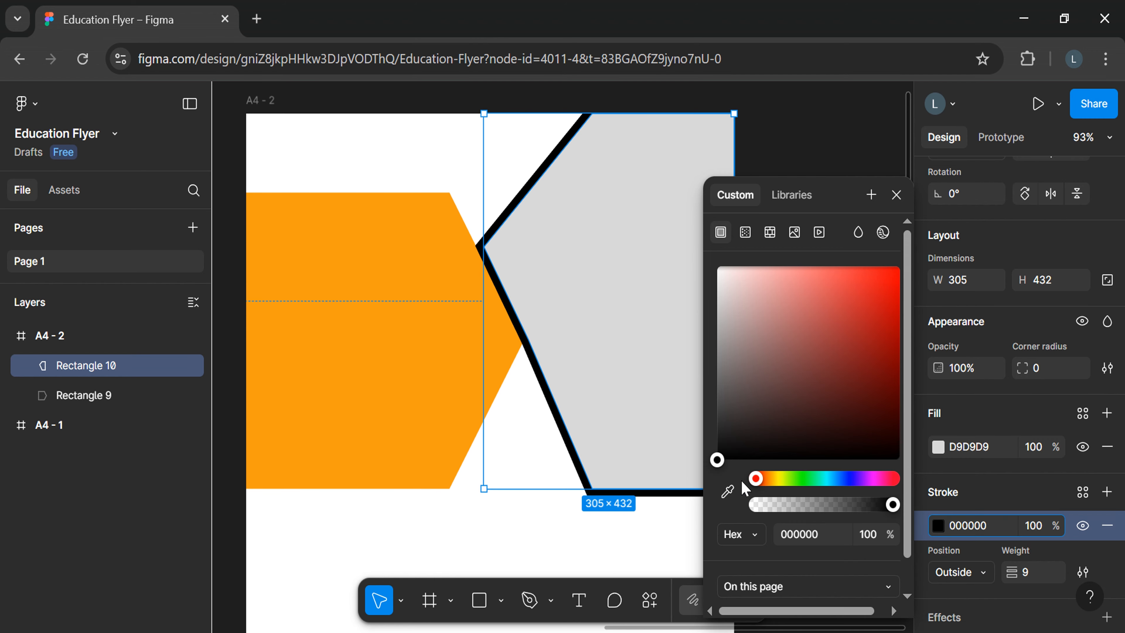
Step: Colour the stroke with the purple 3A26AD sampled from the A4 - 1 flyer and set its opacity to 57%
click(728, 491)
scroll(572, 510, down, 4)
scroll(569, 507, left, 5)
click(239, 357)
scroll(443, 464, right, 5)
scroll(547, 449, up, 3)
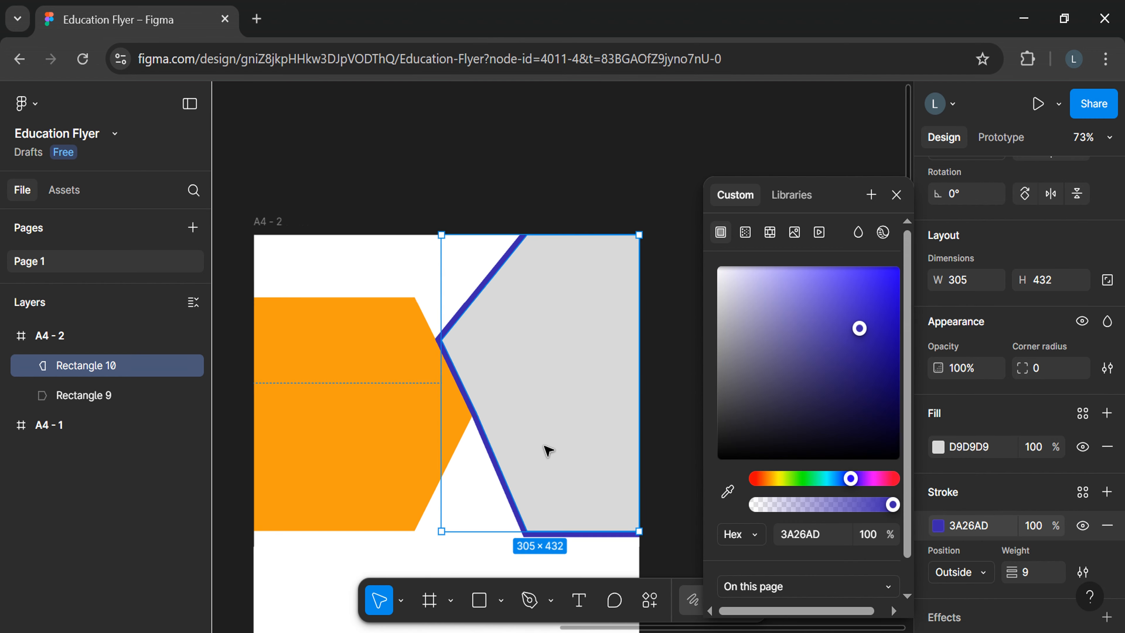
drag(893, 504, 868, 504)
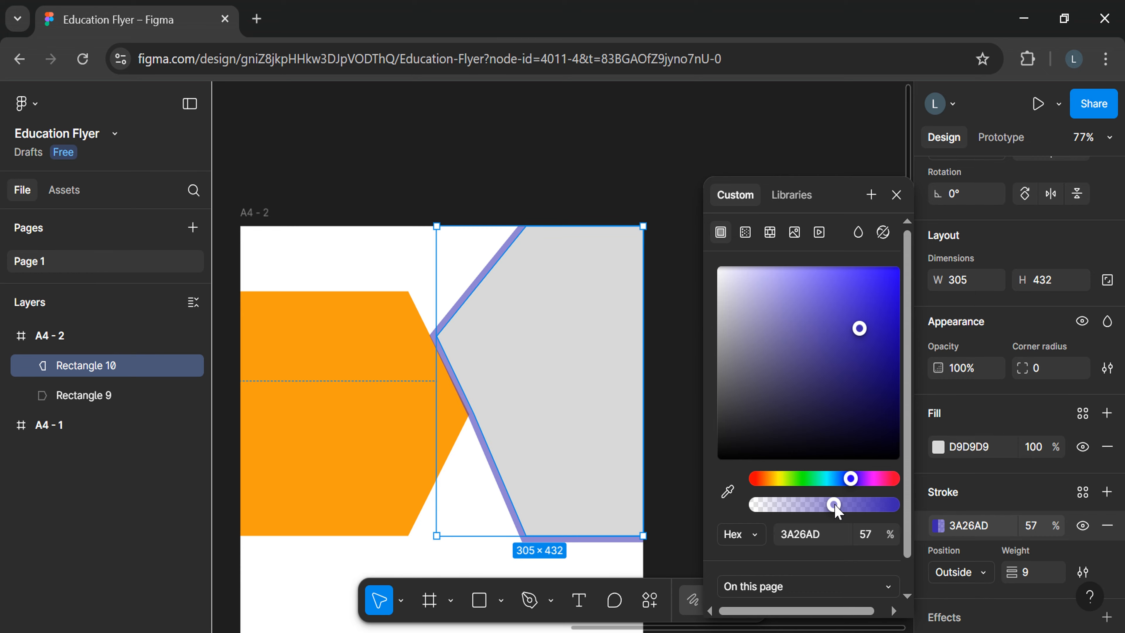
click(896, 195)
Step: Narrow the angular shape from its left side to a width of 297, opening a gap beside the orange pentagon
scroll(548, 387, up, 3)
drag(399, 415, 407, 415)
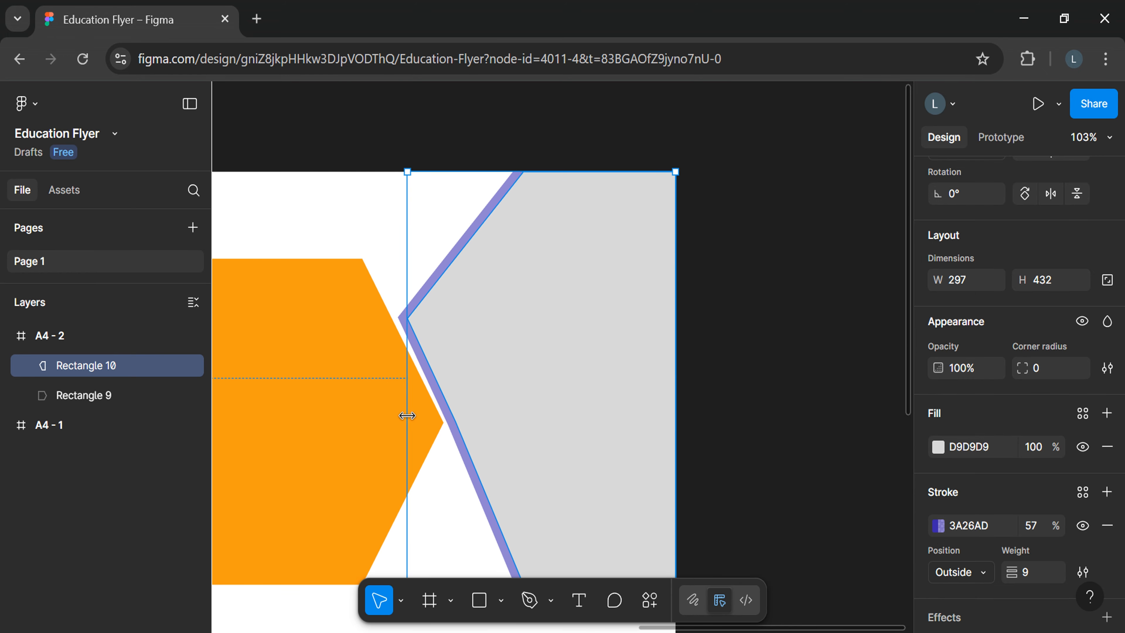
scroll(493, 440, down, 3)
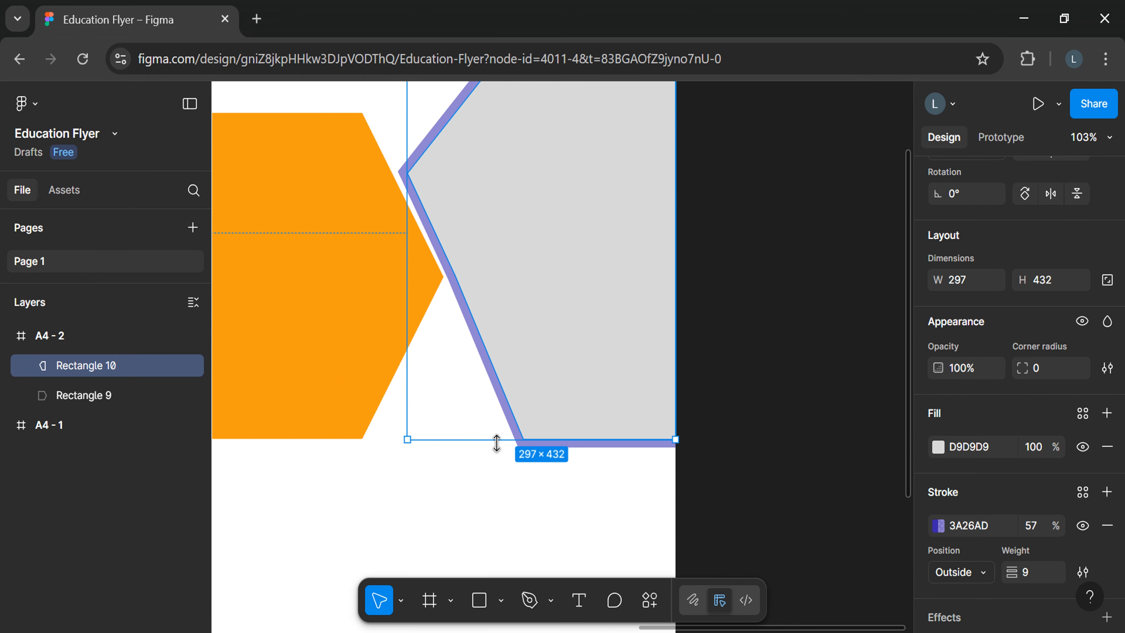
click(495, 474)
scroll(502, 274, up, 2)
Step: Straighten the shape's lower-left edge by adjusting its path points, placing the bottom-left point at X 435, Y 432
double_click(502, 271)
scroll(502, 271, up, 5)
click(508, 436)
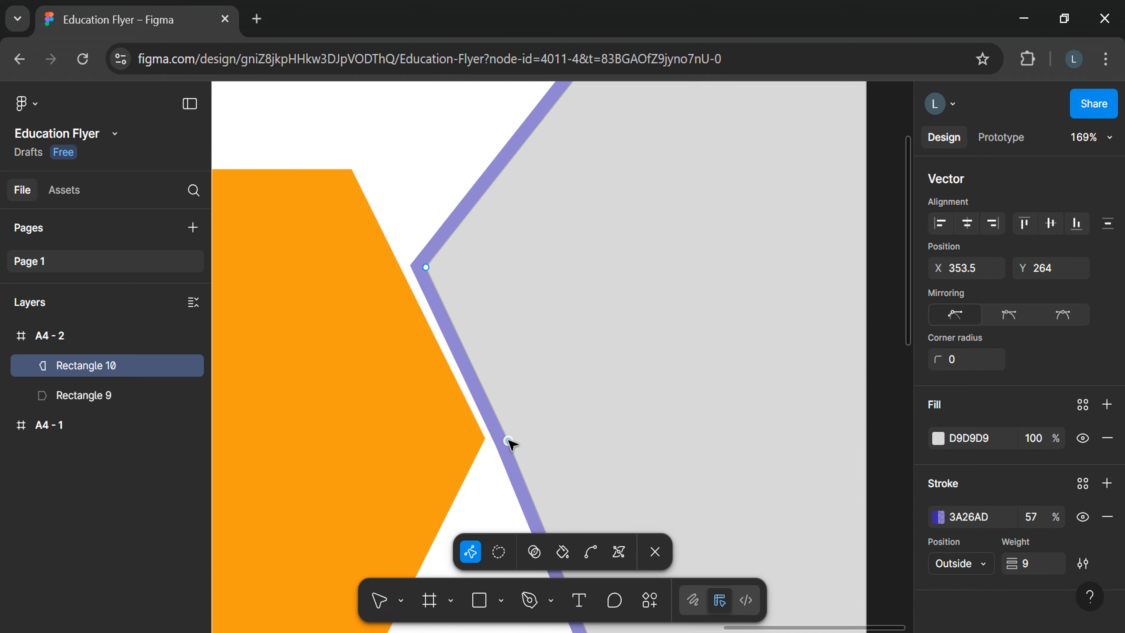
double_click(542, 442)
scroll(541, 442, down, 5)
scroll(575, 465, down, 2)
scroll(592, 480, up, 5)
scroll(593, 474, down, 2)
double_click(596, 458)
drag(577, 478, 592, 478)
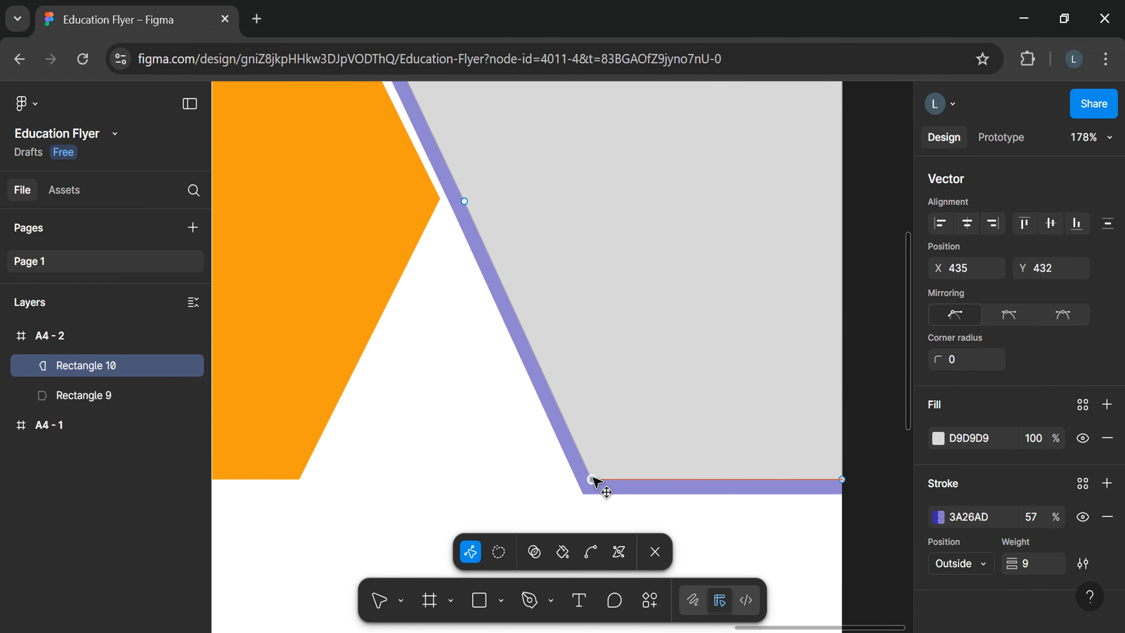
click(624, 511)
scroll(644, 527, down, 5)
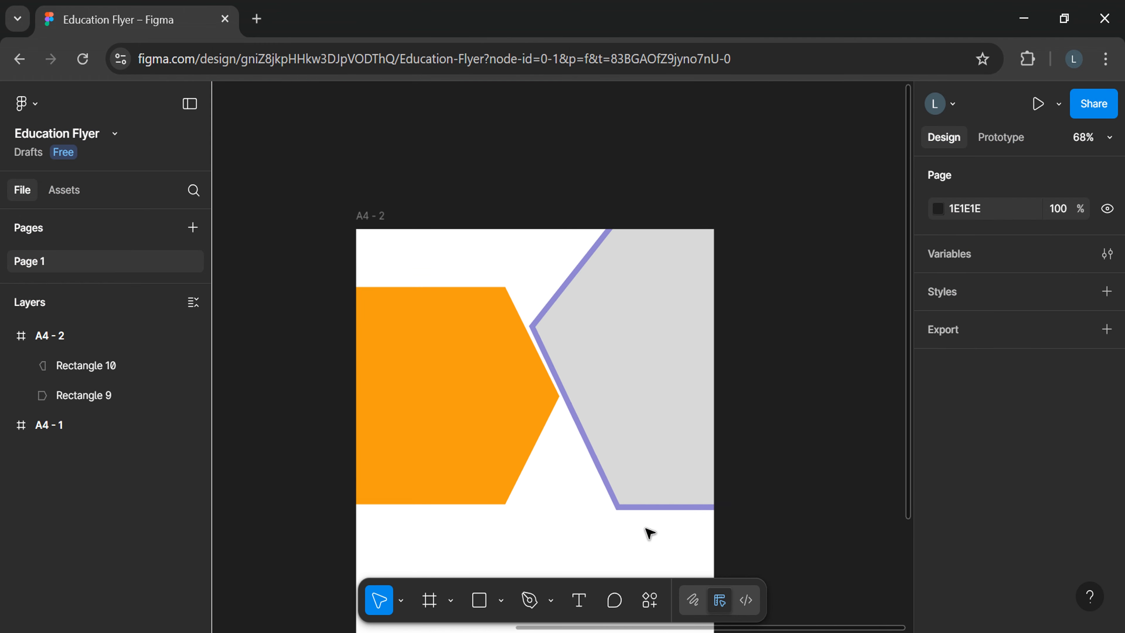
Step: Open the Unsplash plugin for the angular shape and search for "kids back to school"
right_click(646, 501)
mouse_move(797, 519)
click(877, 392)
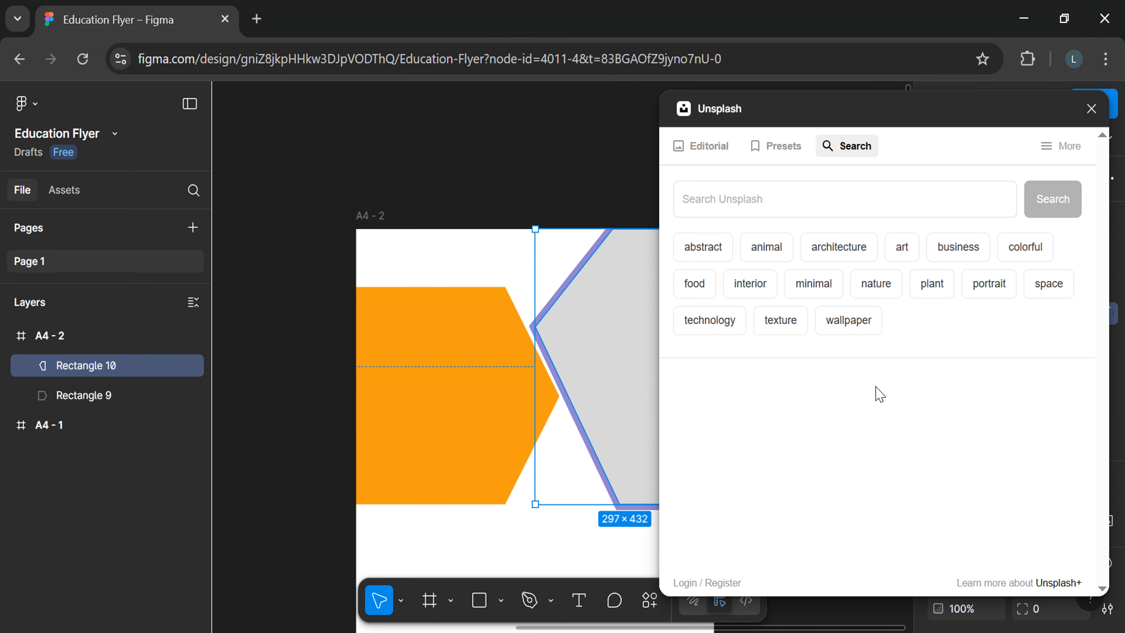
click(815, 200)
text(kids back to school)
key(Return)
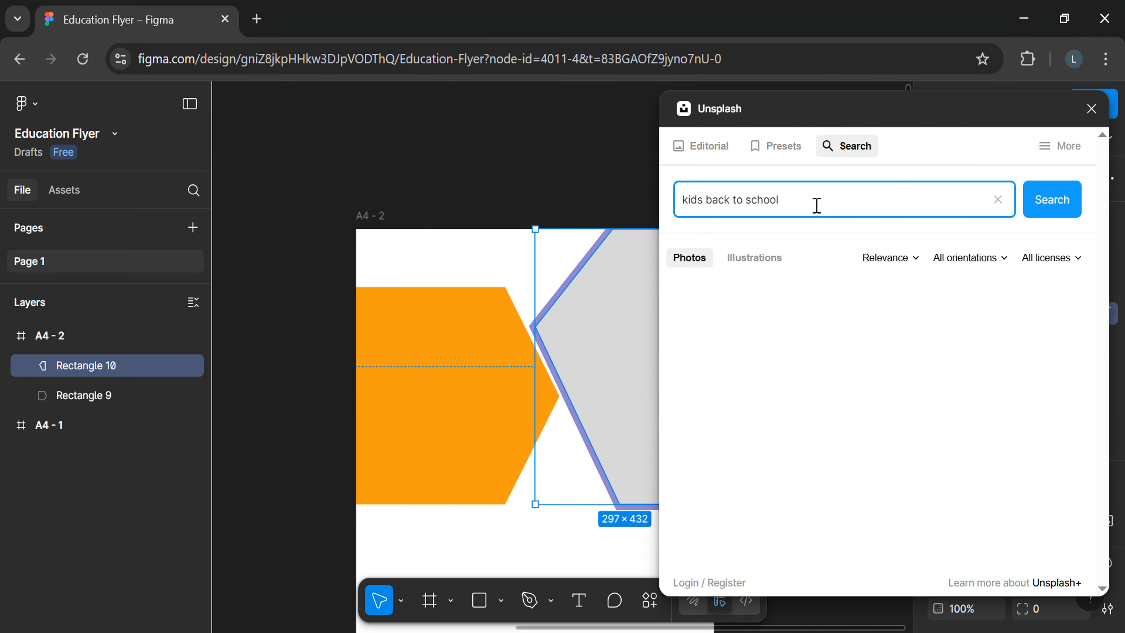
Step: Fill the angular shape with the photo of a woman walking with two schoolboys and close the plugin
scroll(847, 448, down, 5)
click(979, 460)
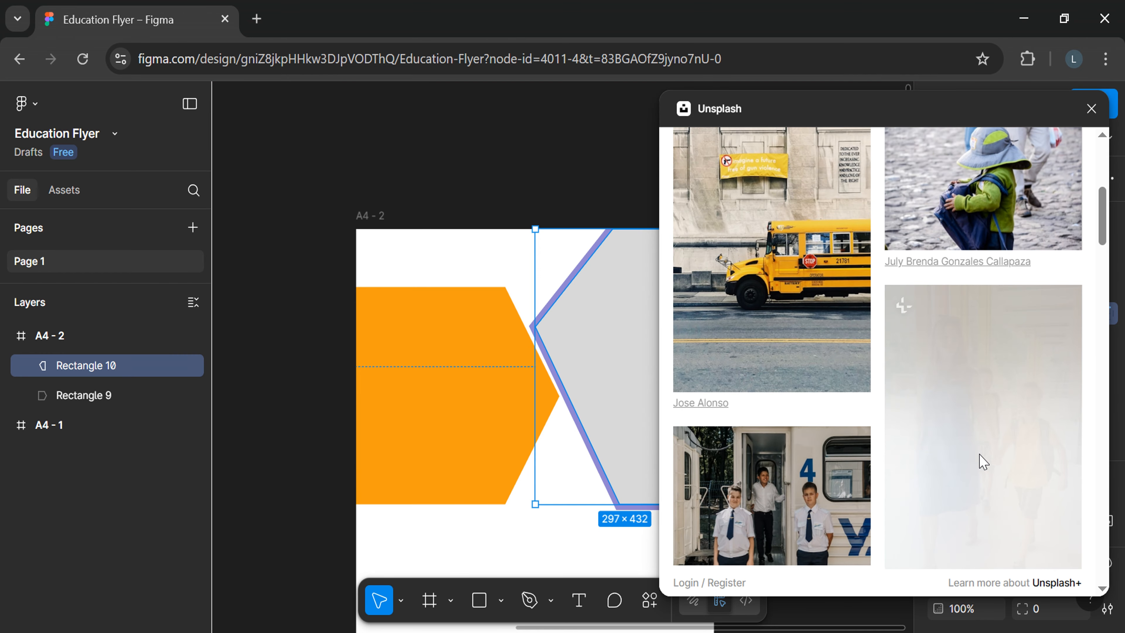
click(1090, 109)
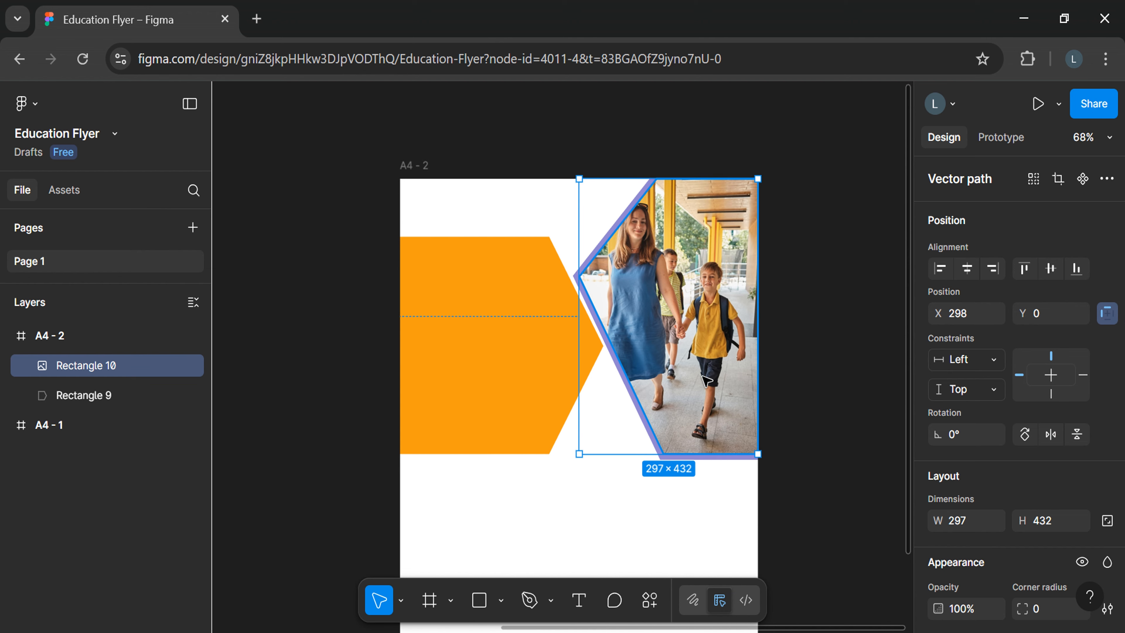
Step: Wrap the photo shape and the orange pentagon each in its own frame with Frame selection
right_click(708, 368)
click(726, 369)
click(509, 384)
right_click(511, 386)
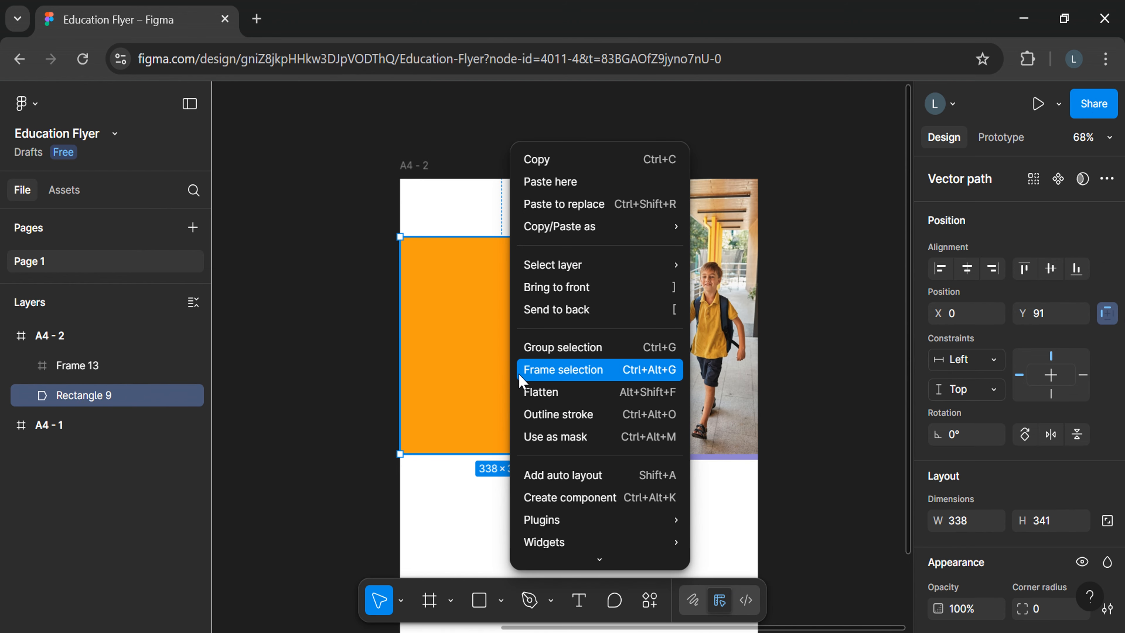
click(520, 369)
Step: Add the bold text "admissions open now" on the orange pentagon and set its font size to 36
scroll(521, 377, up, 5)
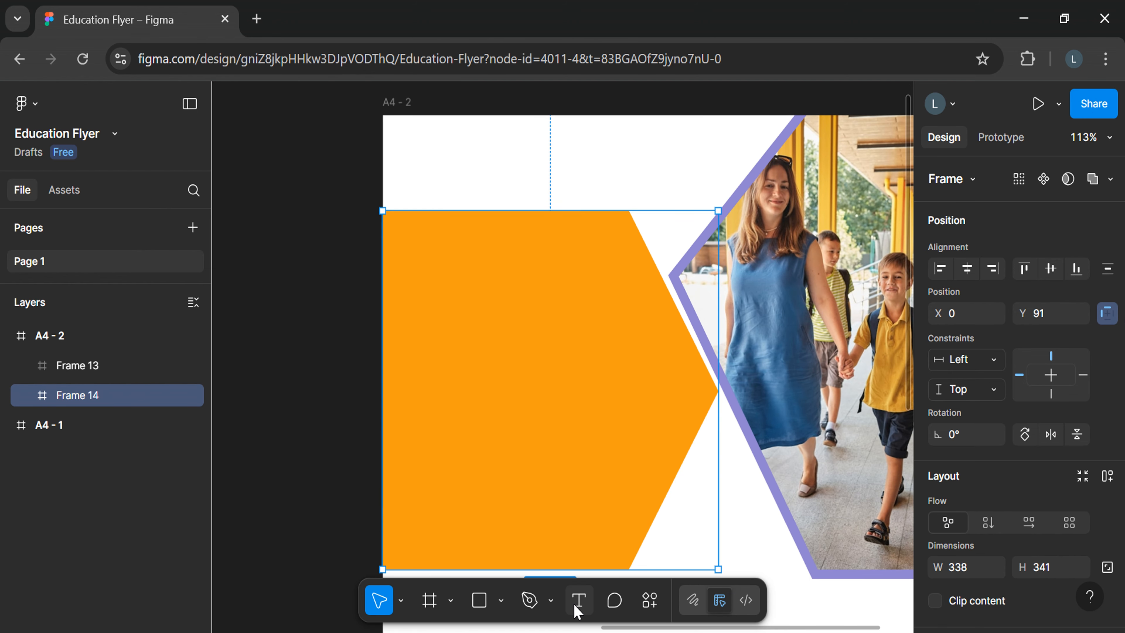
click(423, 249)
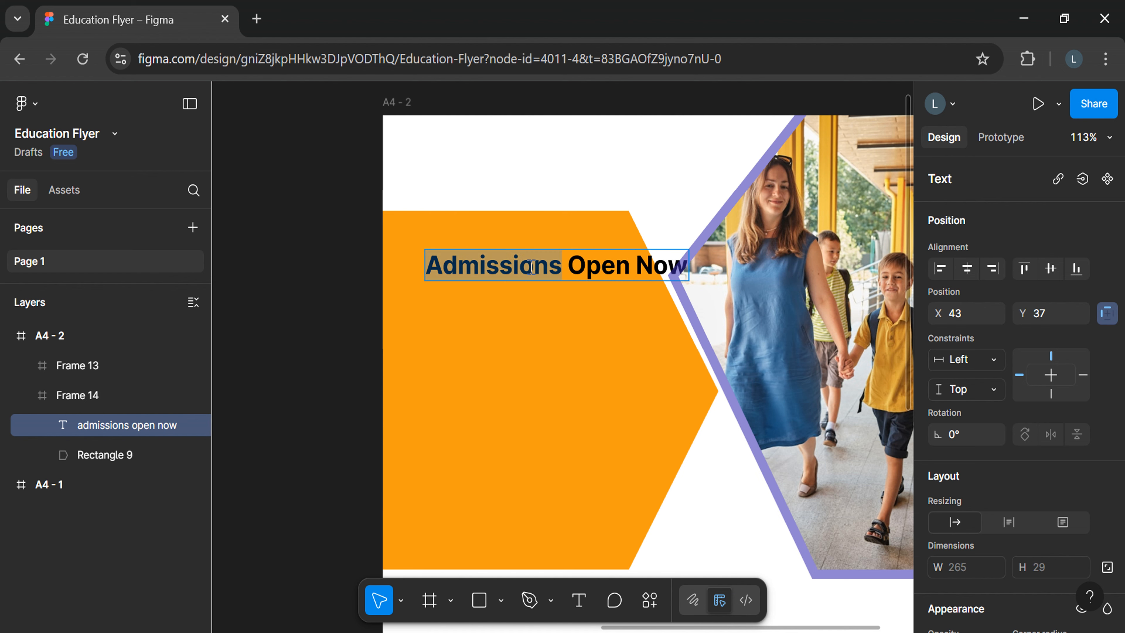
scroll(1061, 516, down, 8)
click(1078, 397)
click(1072, 418)
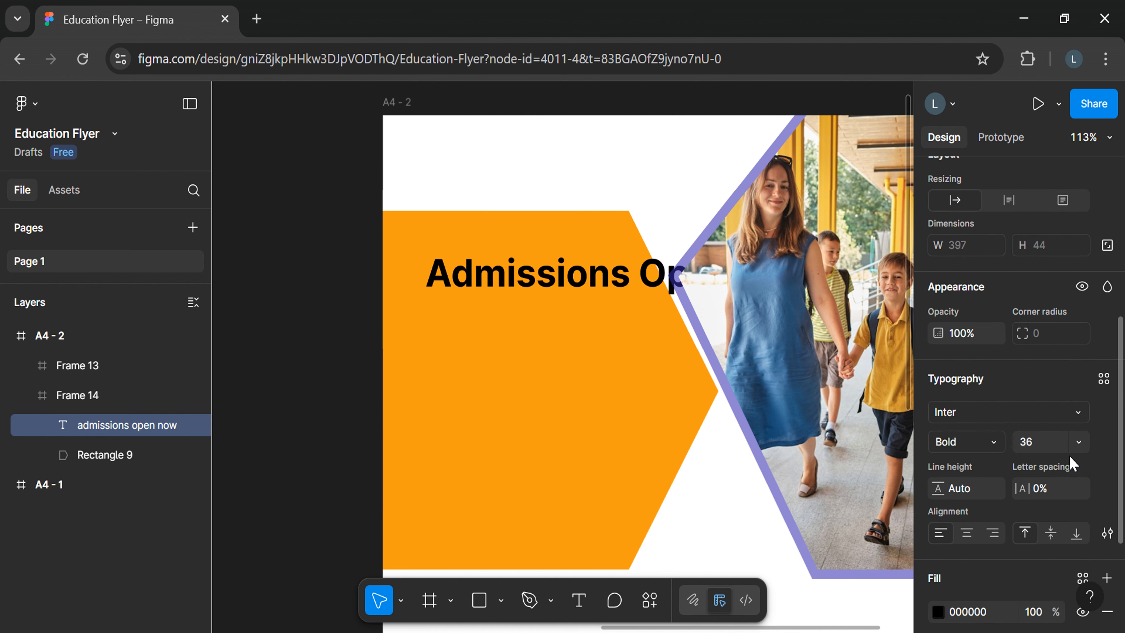
Step: Set the heading to uppercase and wrap it onto two lines at a width of 237 inside the orange pentagon
click(1108, 489)
click(821, 425)
click(896, 194)
click(651, 355)
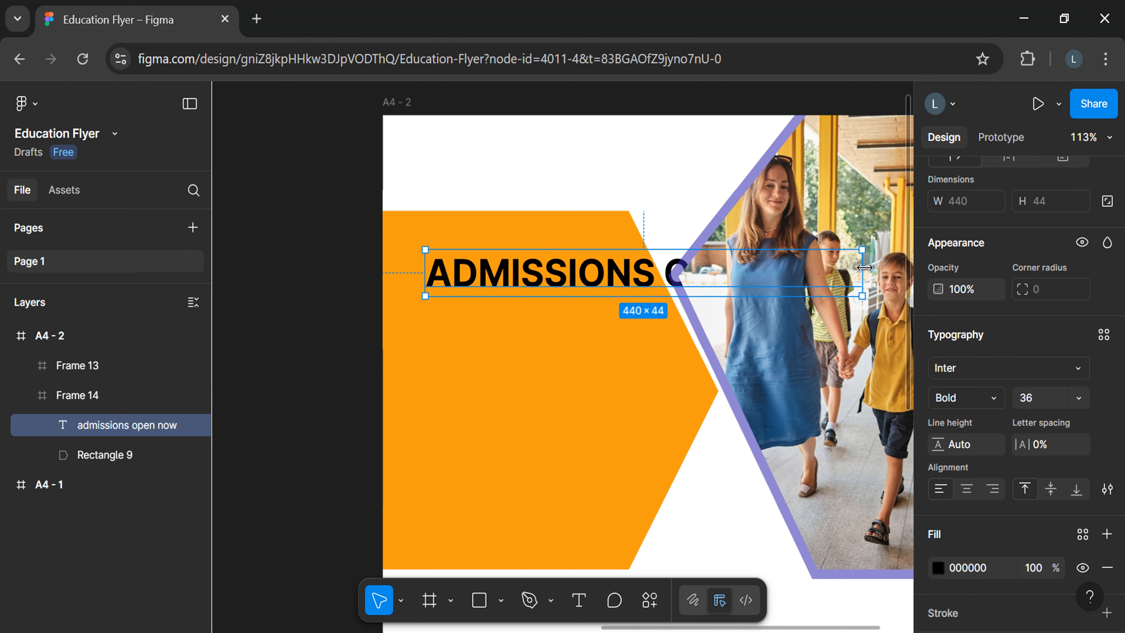
drag(863, 279, 660, 306)
drag(568, 312, 543, 324)
Step: Change the heading's text fill to white, FFFFFF
double_click(543, 325)
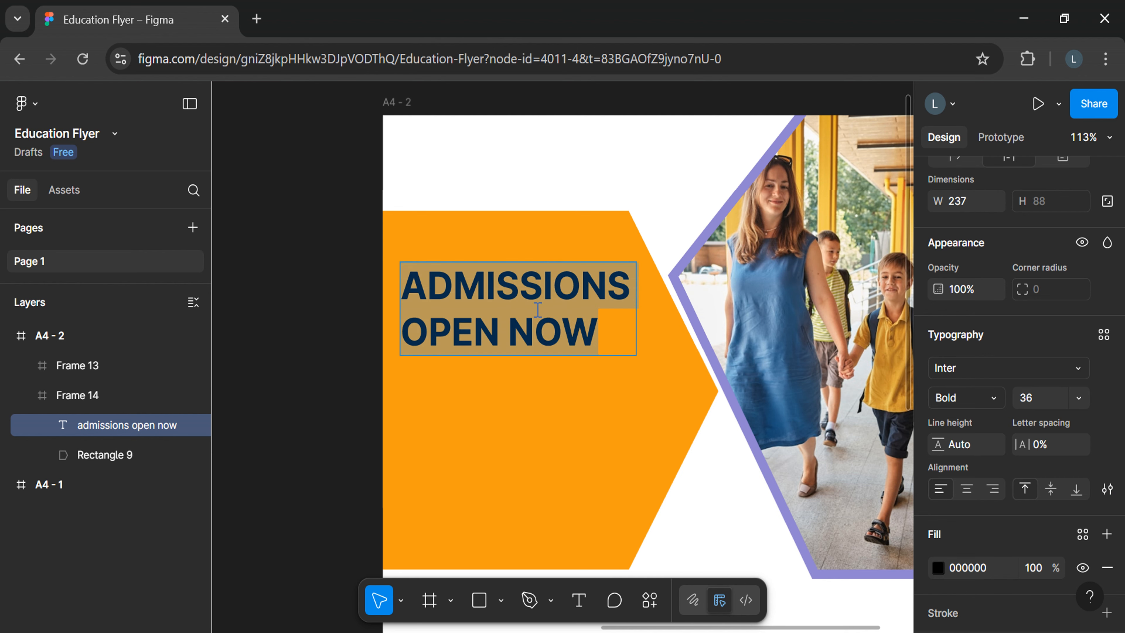
scroll(932, 495, down, 2)
click(933, 492)
drag(718, 460, 718, 266)
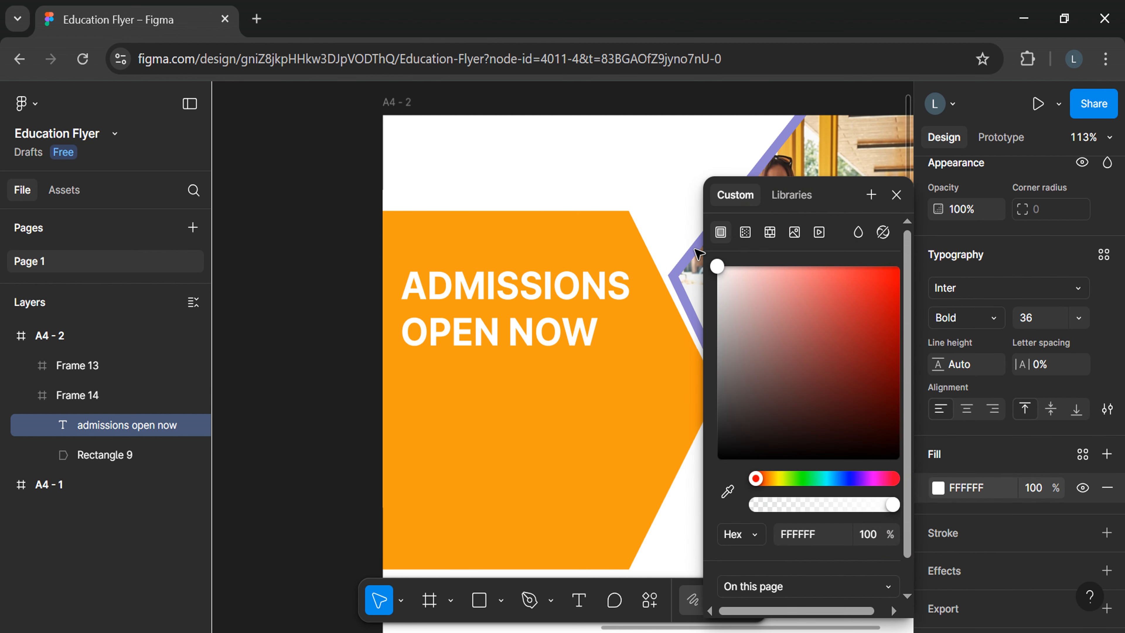
click(897, 194)
key(Escape)
Step: Add a new text reading "quality" on the orange pentagon below the heading
scroll(540, 445, up, 2)
key(t)
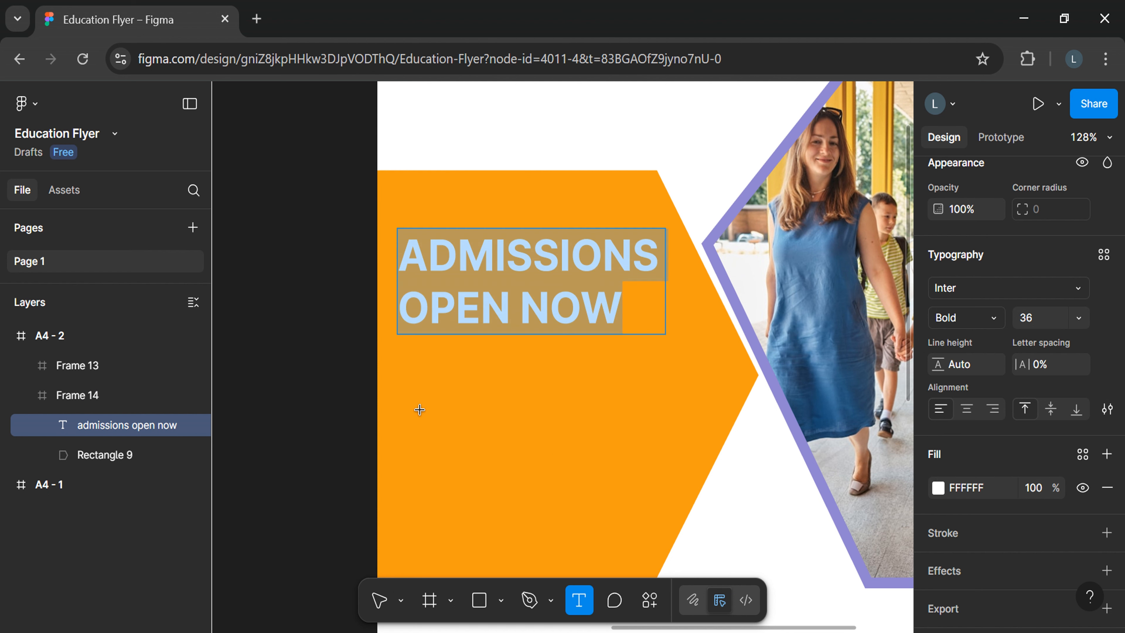
click(405, 386)
text(qua)
key(Escape)
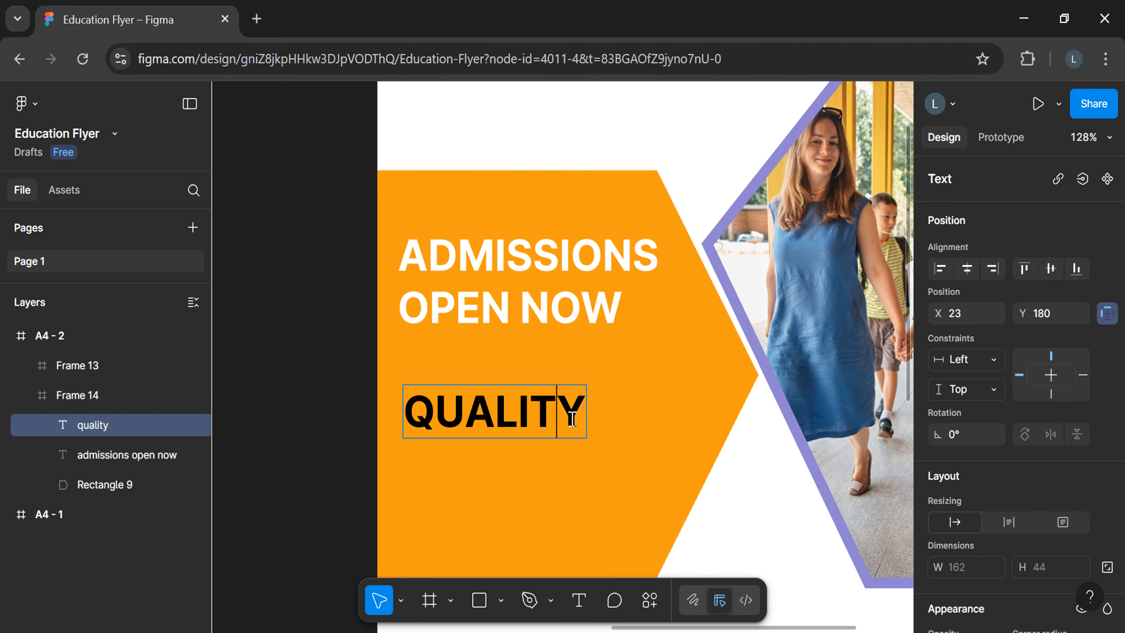
Step: Set the new text to Regular at size 16 and extend it to "quality education for a bright future"
key(ctrl+a)
scroll(971, 492, down, 5)
click(987, 465)
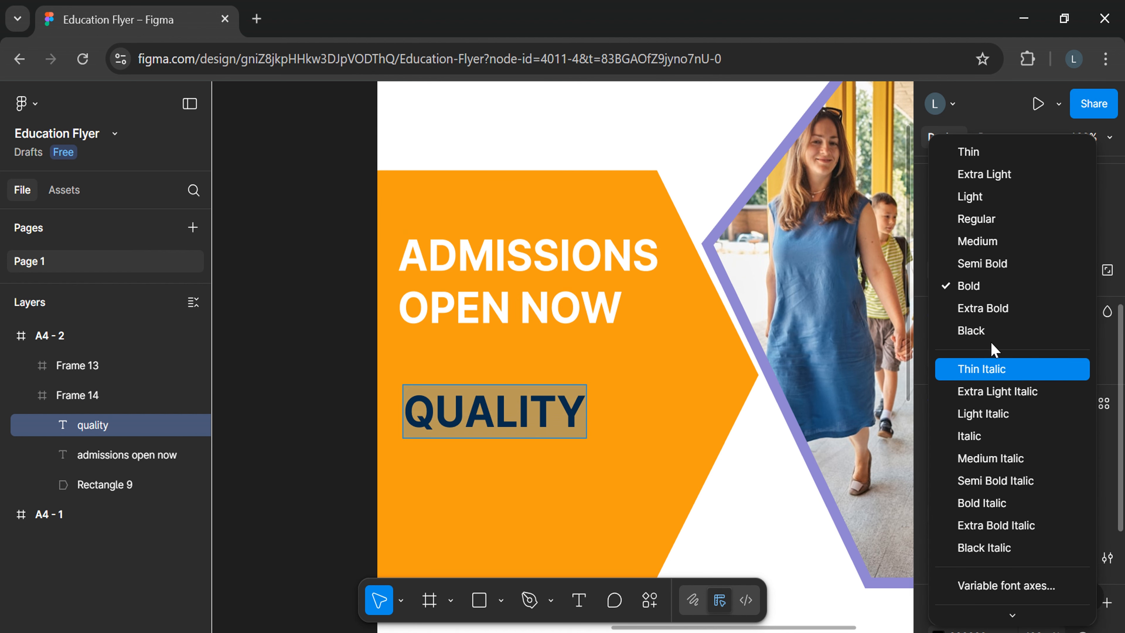
click(977, 218)
click(1032, 465)
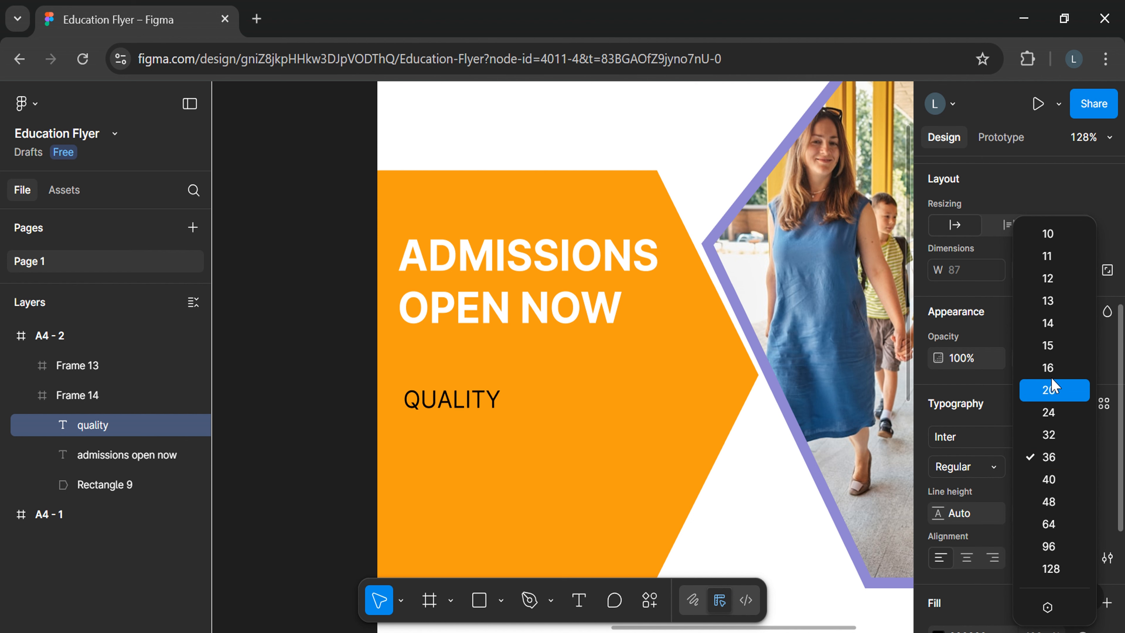
click(1050, 369)
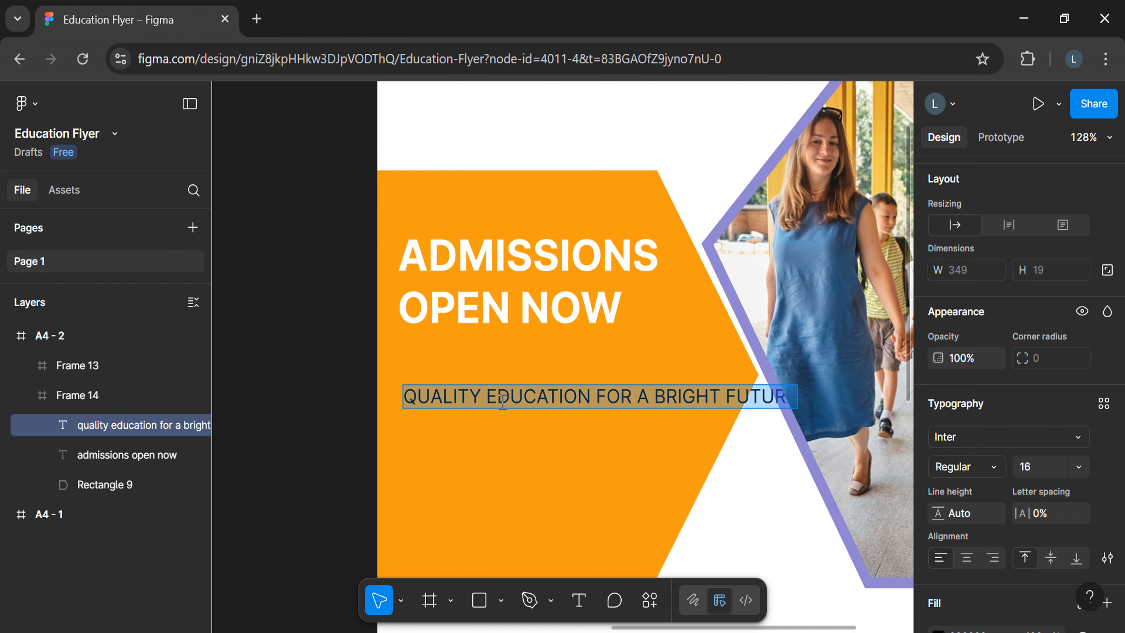
Step: Colour the tagline white, FFFFFF, and fit it on two lines 223 wide, aligned closely beneath the heading
scroll(1000, 553, down, 4)
click(937, 447)
drag(717, 457, 708, 215)
click(894, 194)
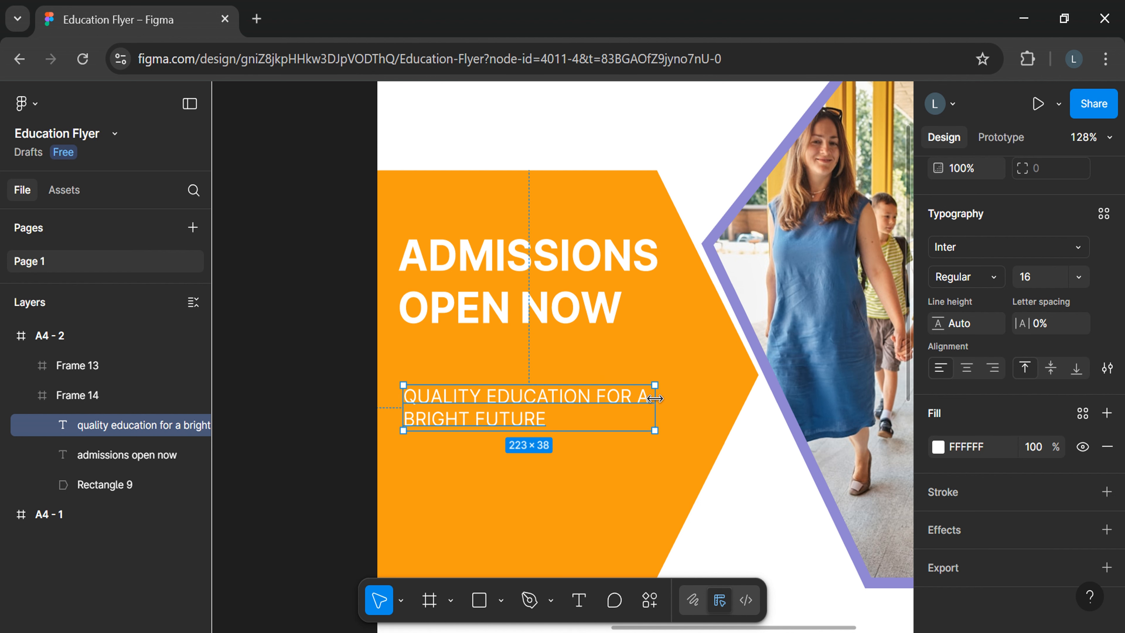
drag(504, 411, 499, 391)
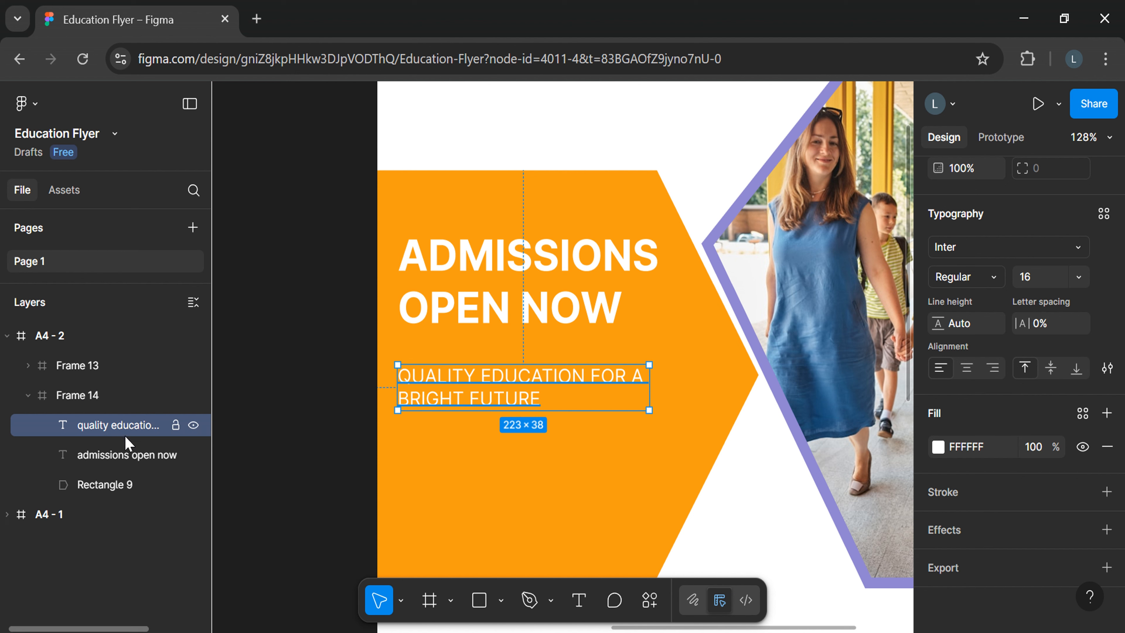
Step: Set the spacing between the heading and tagline to 18 and wrap both texts in a frame
shift+click(125, 454)
scroll(950, 409, up, 5)
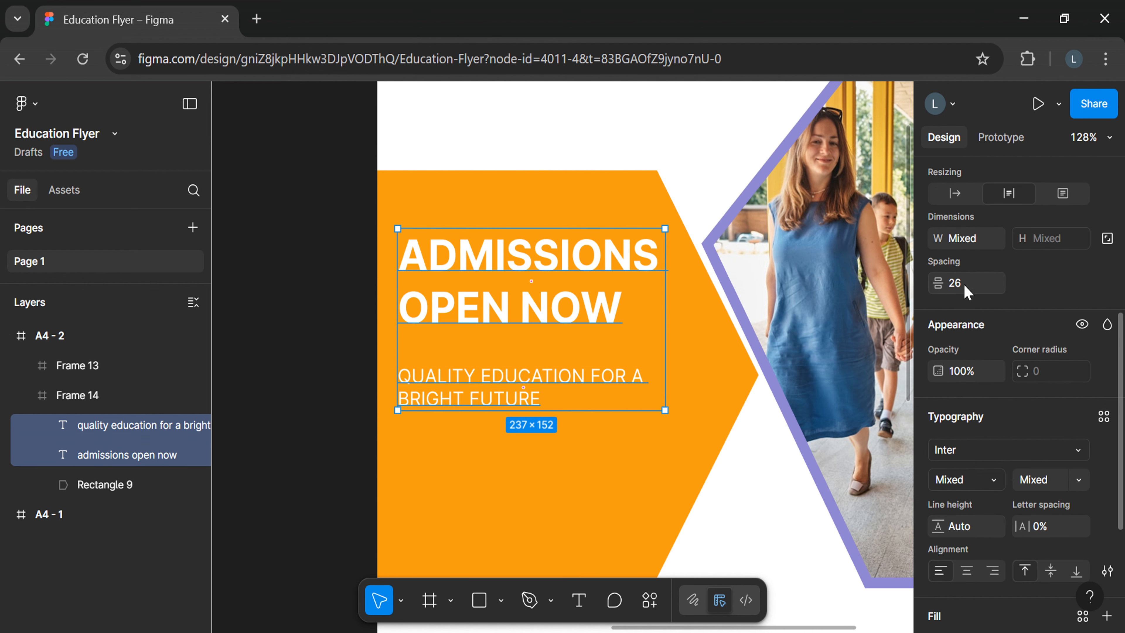
drag(938, 284, 928, 281)
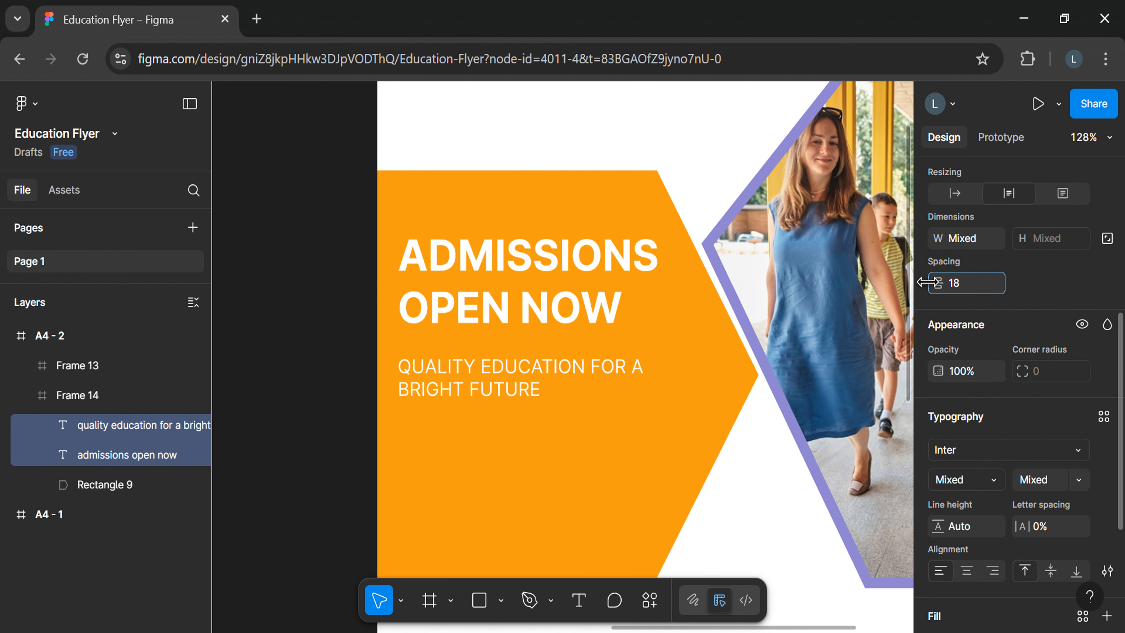
right_click(581, 326)
click(628, 370)
scroll(517, 310, down, 1)
key(Escape)
Step: Draw a rectangle 165 wide beneath the tagline, with height 59 and corner radius 9
click(501, 600)
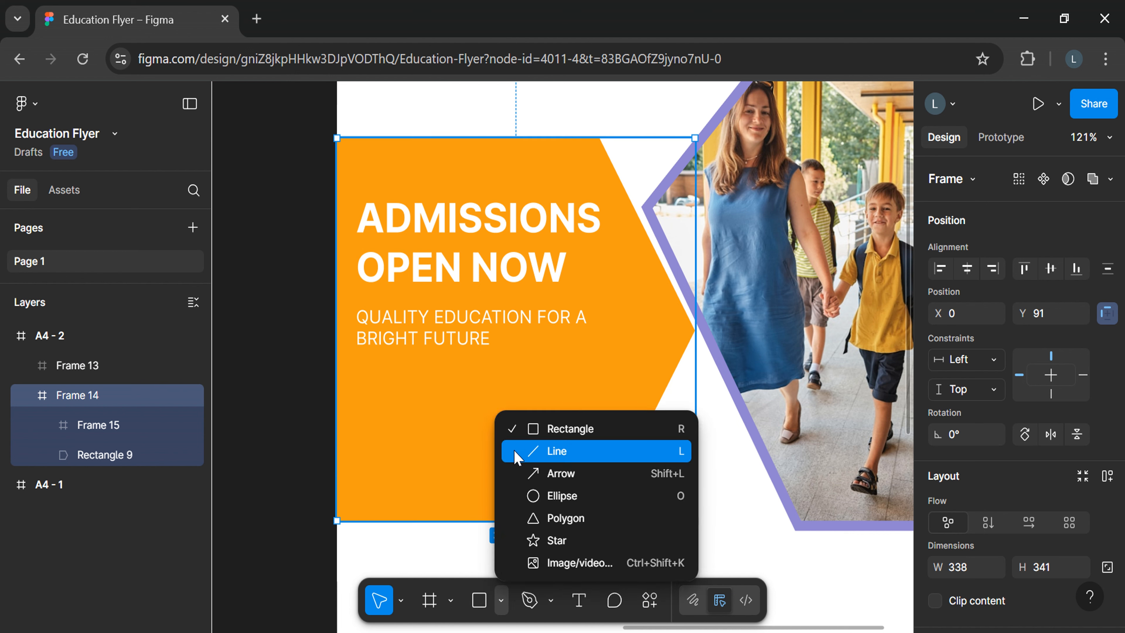
click(549, 427)
drag(358, 379, 499, 450)
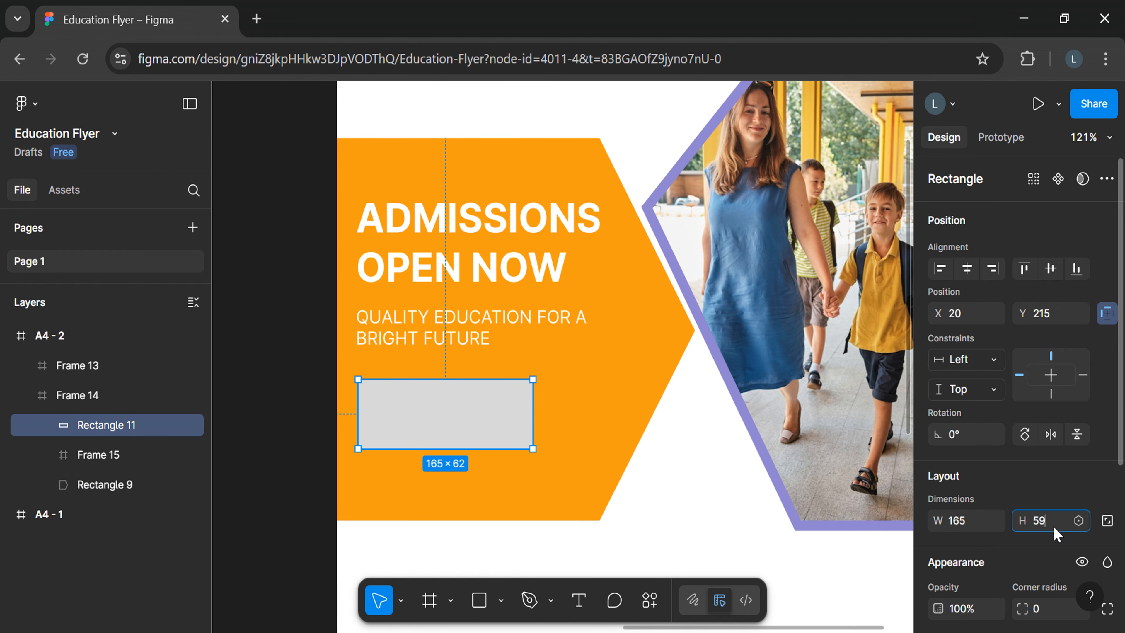
key(Return)
scroll(1056, 531, down, 5)
click(1055, 371)
text(9)
key(Return)
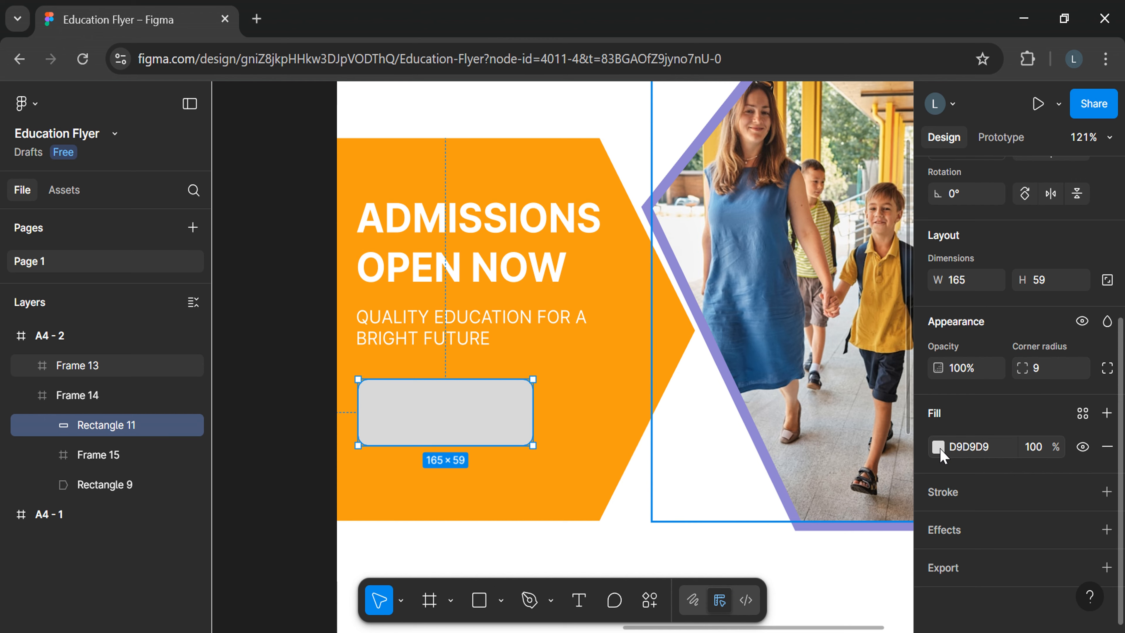
Step: Fill the rectangle with purple 3A26AD sampled from the colour palette page
click(940, 448)
click(729, 492)
scroll(499, 450, left, 5)
scroll(499, 450, down, 3)
scroll(500, 450, left, 8)
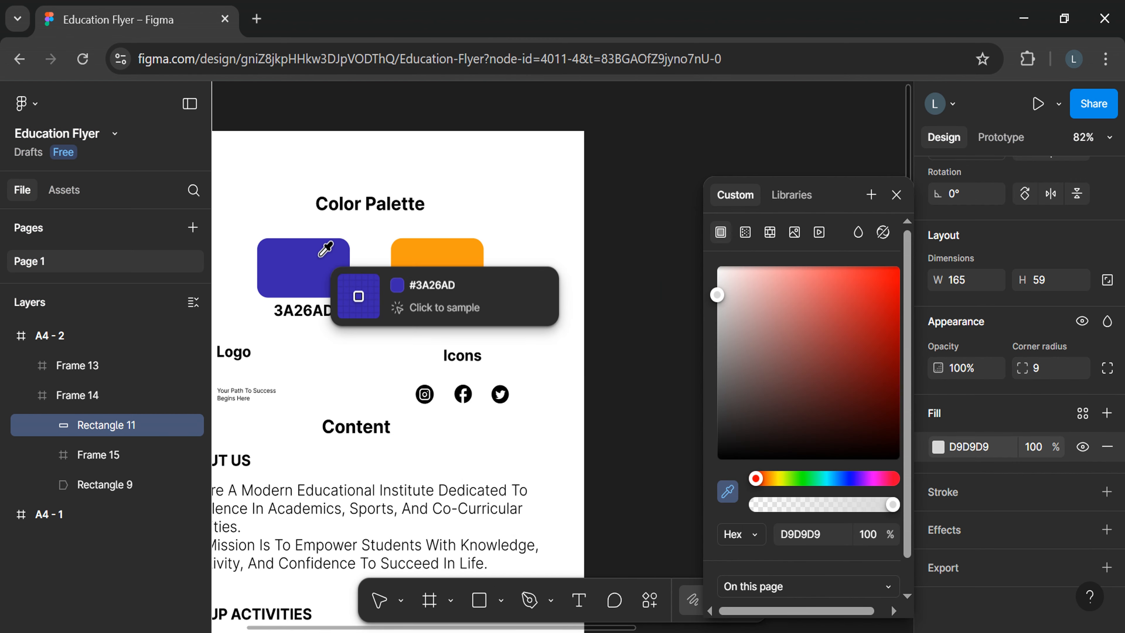
click(326, 250)
key(shift+2)
click(896, 195)
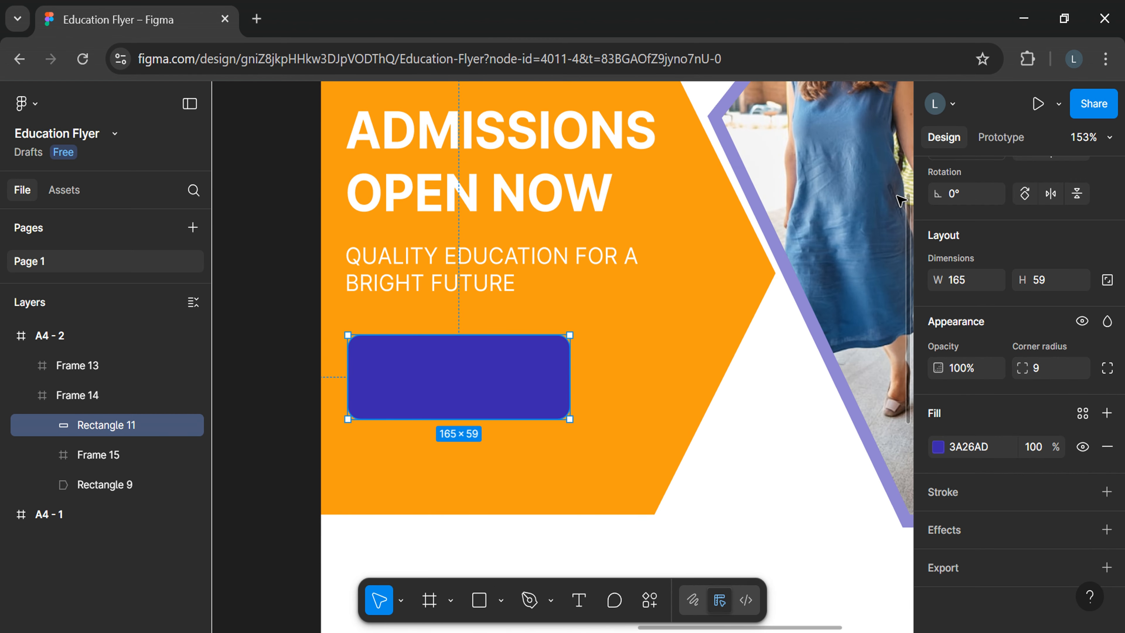
Step: Wrap the purple rectangle in its own frame and add a drop shadow to that frame
right_click(516, 377)
click(548, 374)
scroll(1036, 502, down, 2)
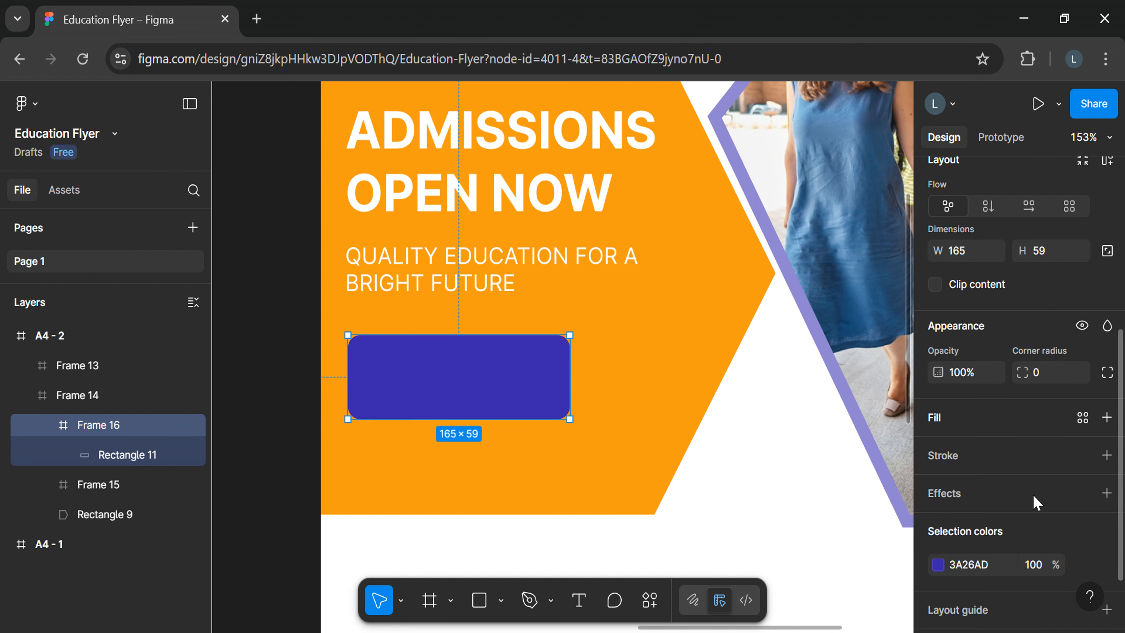
click(1030, 500)
drag(888, 546, 915, 542)
click(896, 382)
scroll(603, 459, left, 2)
click(602, 459)
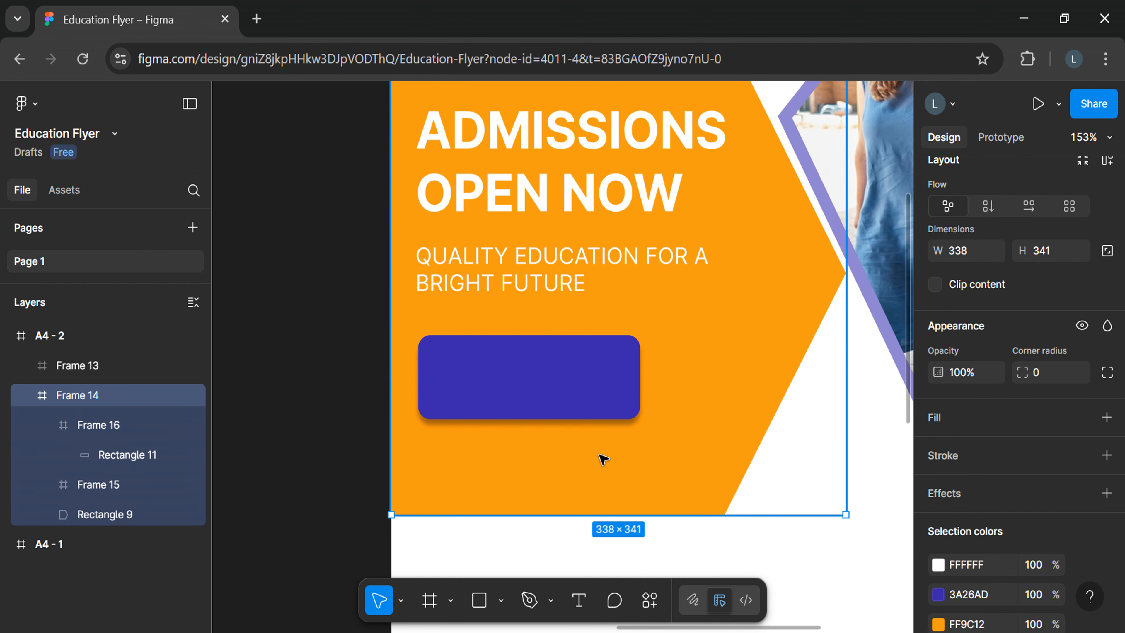
Step: Add the text "enroll now" inside the purple button's frame
double_click(576, 394)
key(t)
click(446, 365)
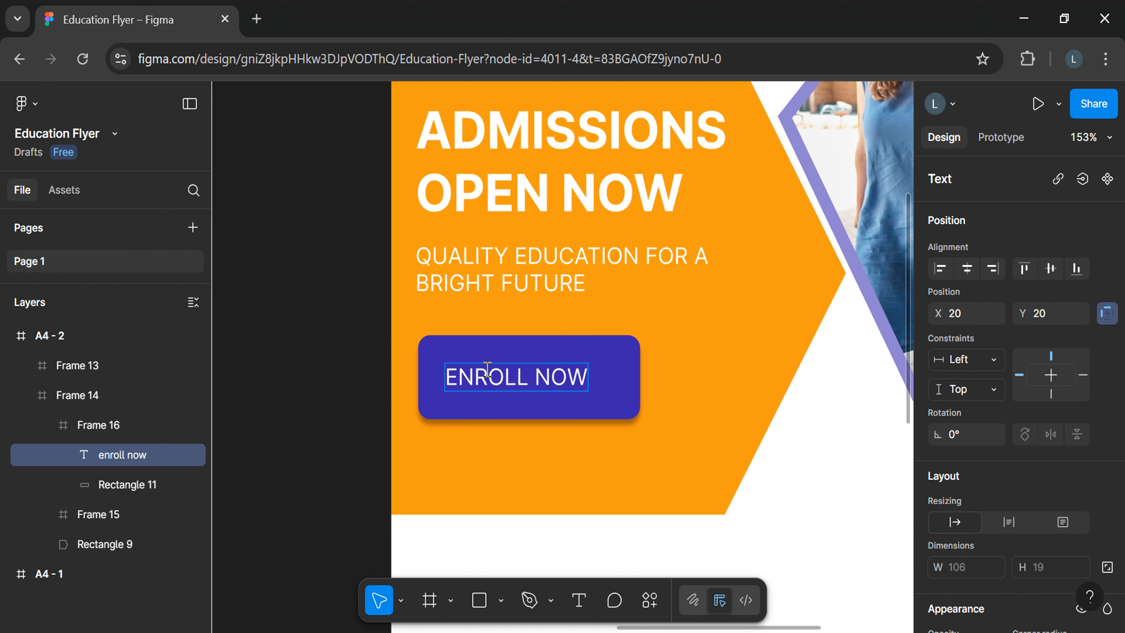
Step: Set the button text to Semi Bold at size 20 and centre it on the purple button
scroll(995, 461, down, 5)
click(994, 495)
click(1018, 262)
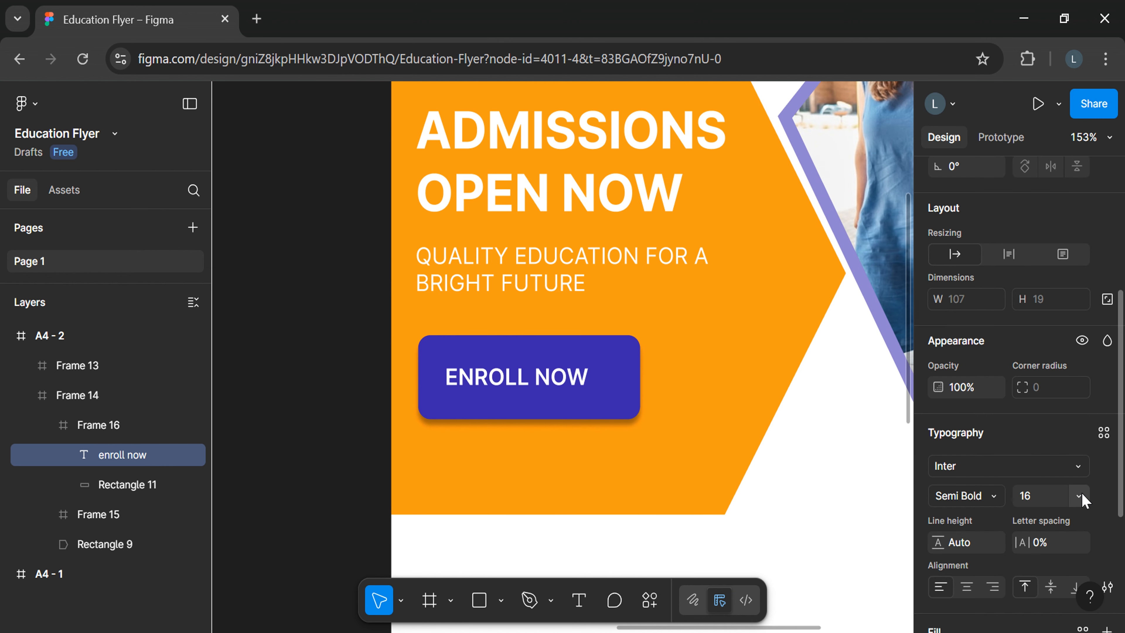
click(1080, 495)
click(1063, 393)
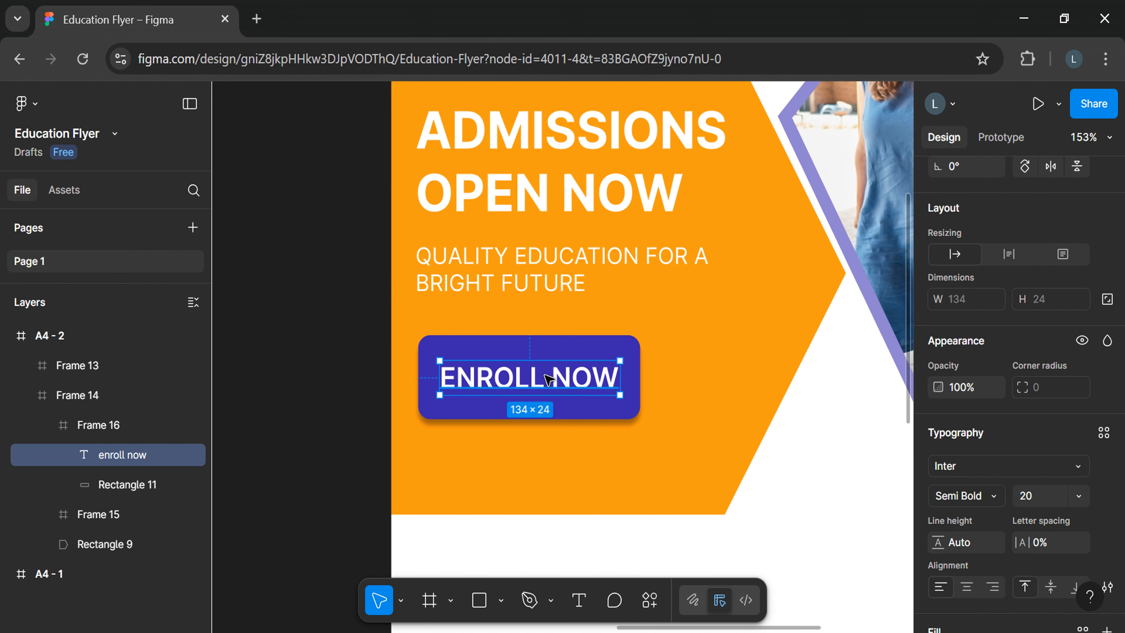
click(590, 485)
Step: Left-align the button with the heading and tagline frame and set the spacing between them to 30
click(98, 425)
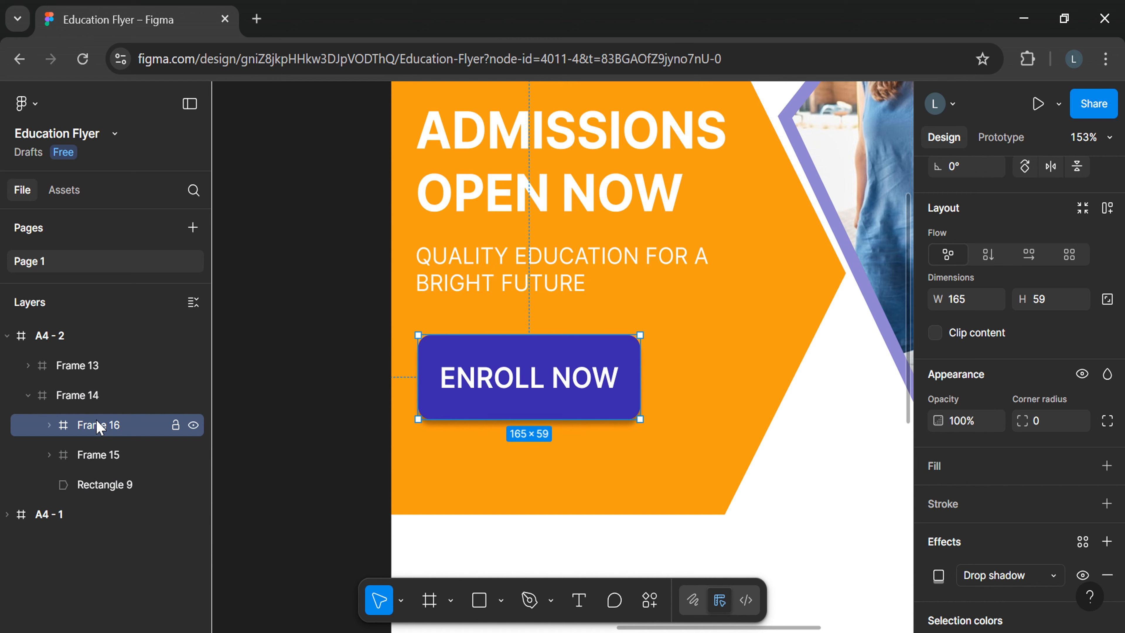
shift+click(104, 452)
drag(938, 343, 941, 343)
scroll(992, 311, up, 6)
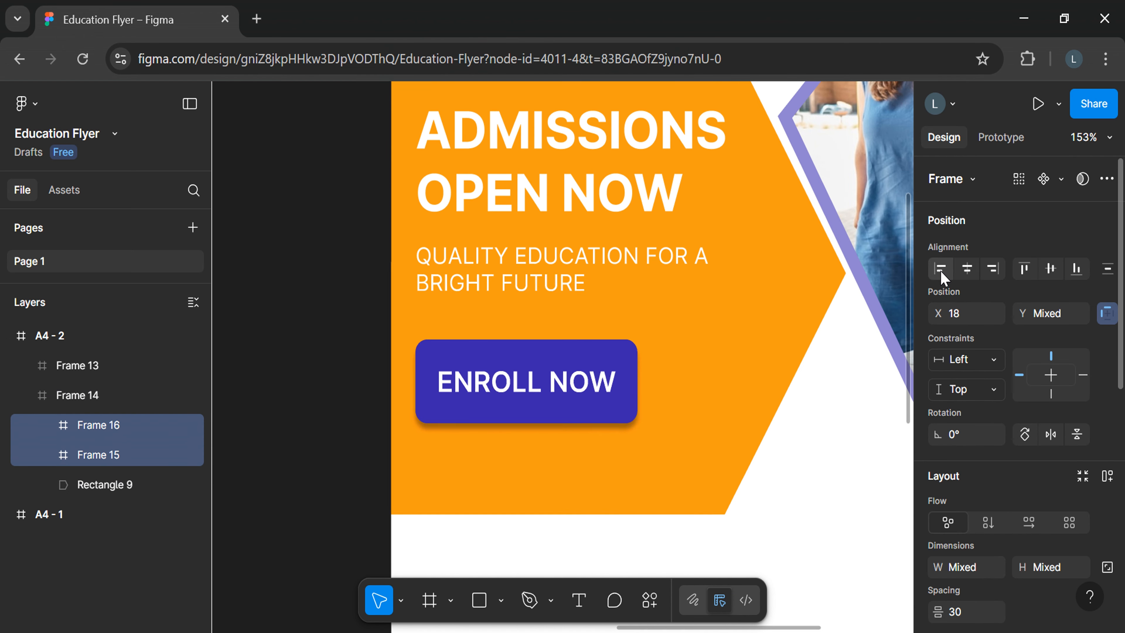
Step: Frame the heading block and button together and move the frame to X 21, Y 57 on the pentagon
right_click(633, 310)
click(656, 369)
scroll(657, 369, down, 1)
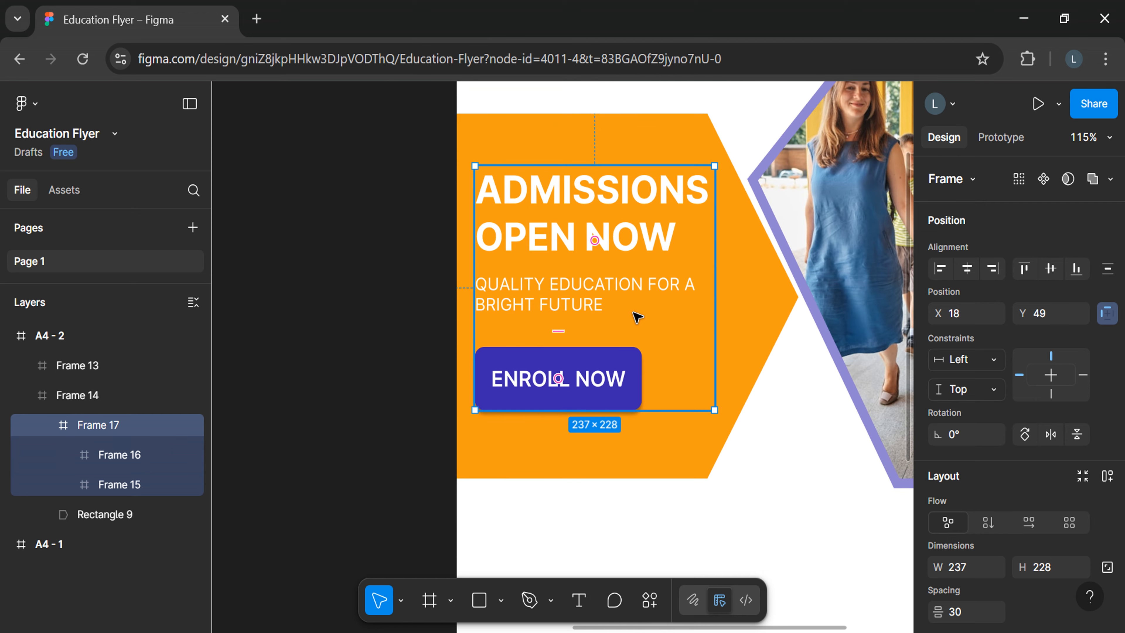
drag(628, 299, 637, 313)
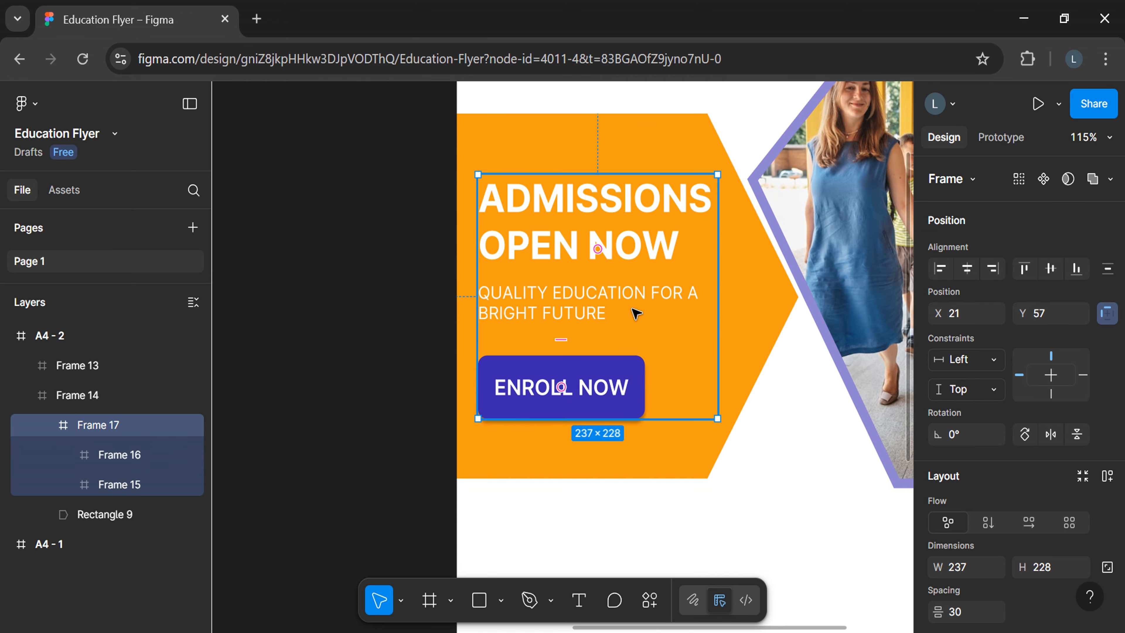
click(777, 517)
Step: Copy the logo with its slogan from the reference page and place it on the flyer above the orange pentagon
scroll(777, 517, down, 1)
scroll(777, 517, right, 3)
scroll(776, 517, left, 11)
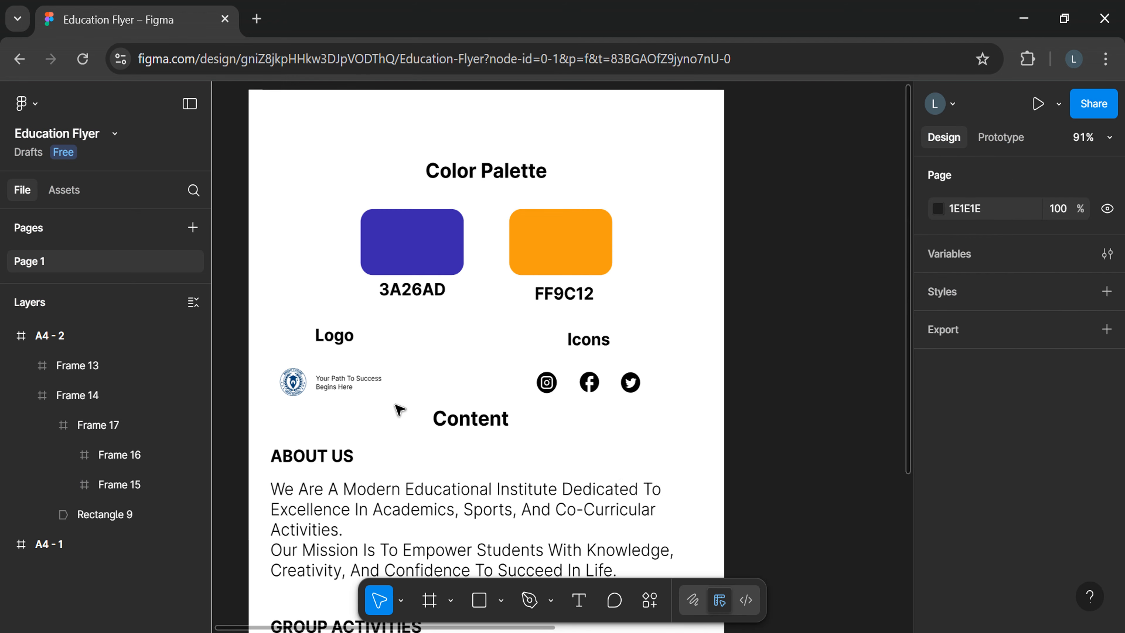
right_click(365, 383)
click(389, 160)
scroll(630, 346, right, 10)
key(ctrl+v)
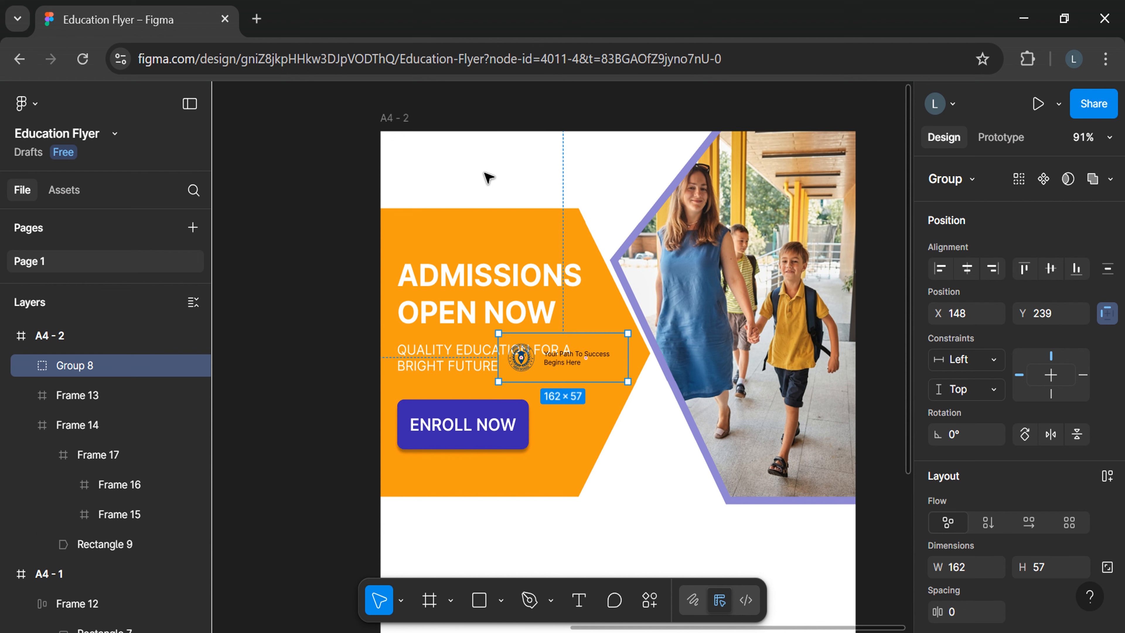
drag(571, 357, 463, 178)
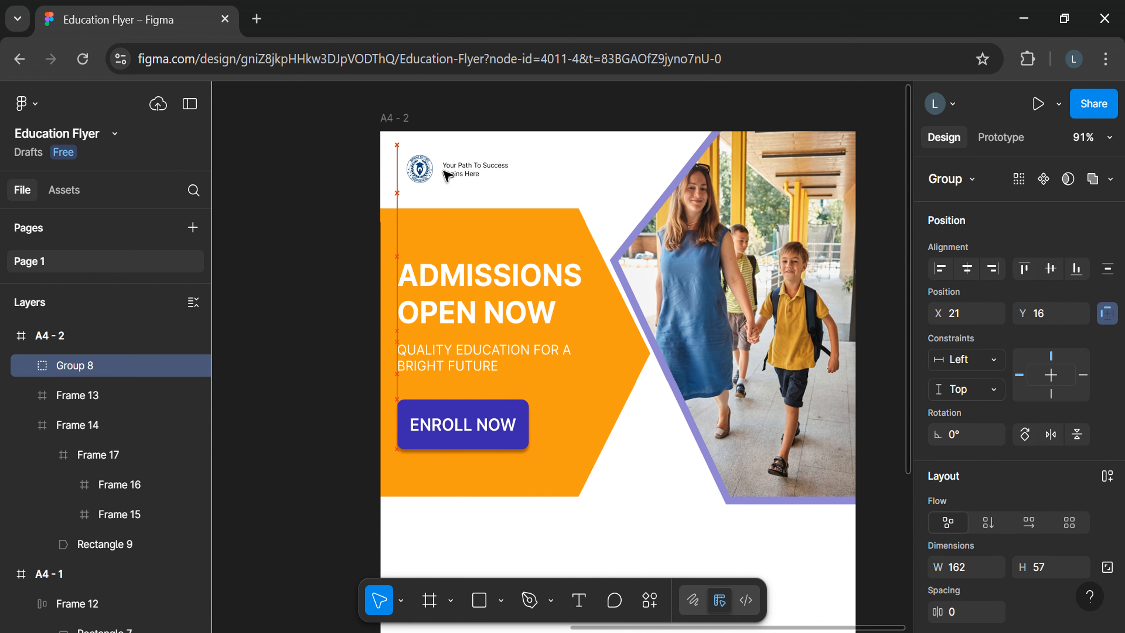
click(550, 172)
Step: Group the photo frame and the orange pentagon frame
click(53, 398)
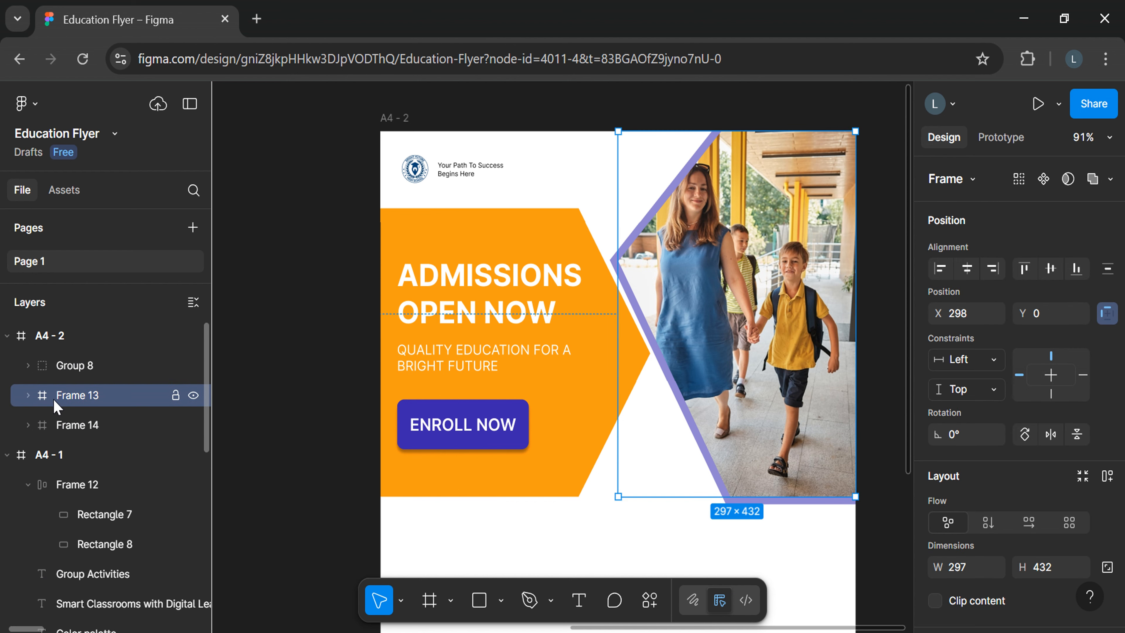
shift+click(62, 426)
right_click(540, 350)
click(559, 351)
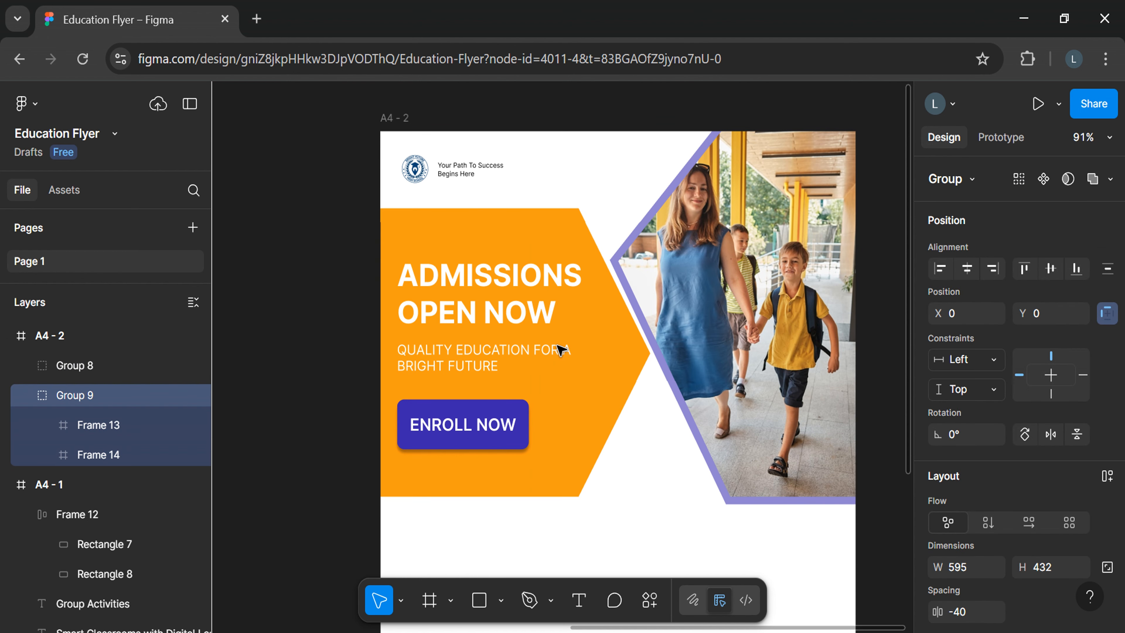
click(540, 538)
Step: Add a text "about us" in the white area below the orange pentagon
scroll(540, 539, right, 2)
scroll(540, 538, down, 4)
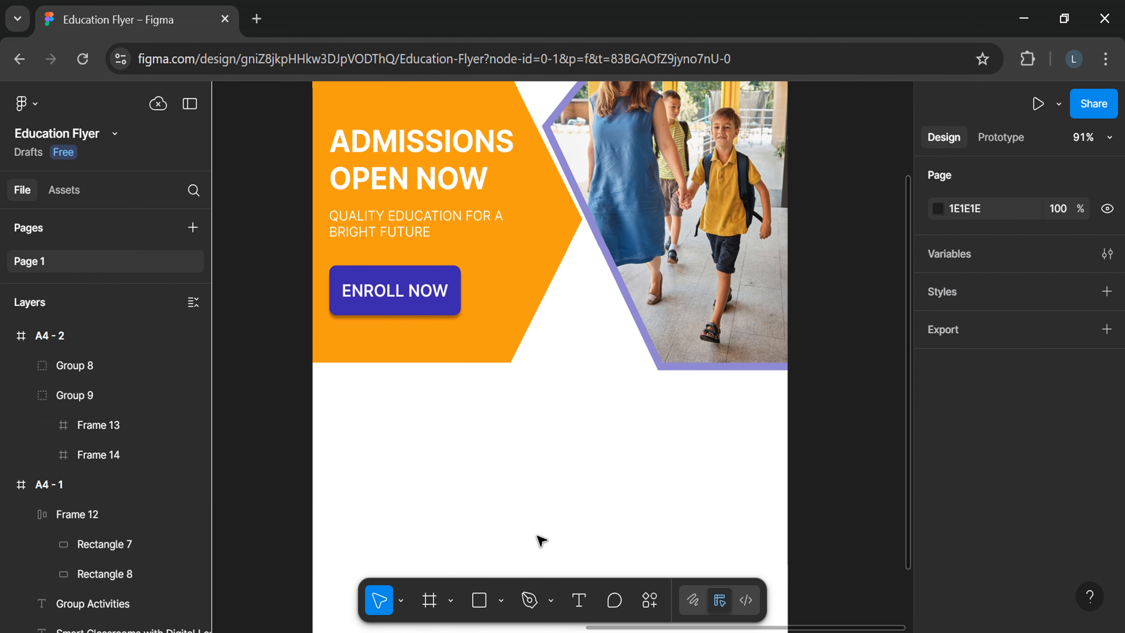
ctrl+scroll(596, 541, down, 1)
click(403, 318)
text(about)
key(Escape)
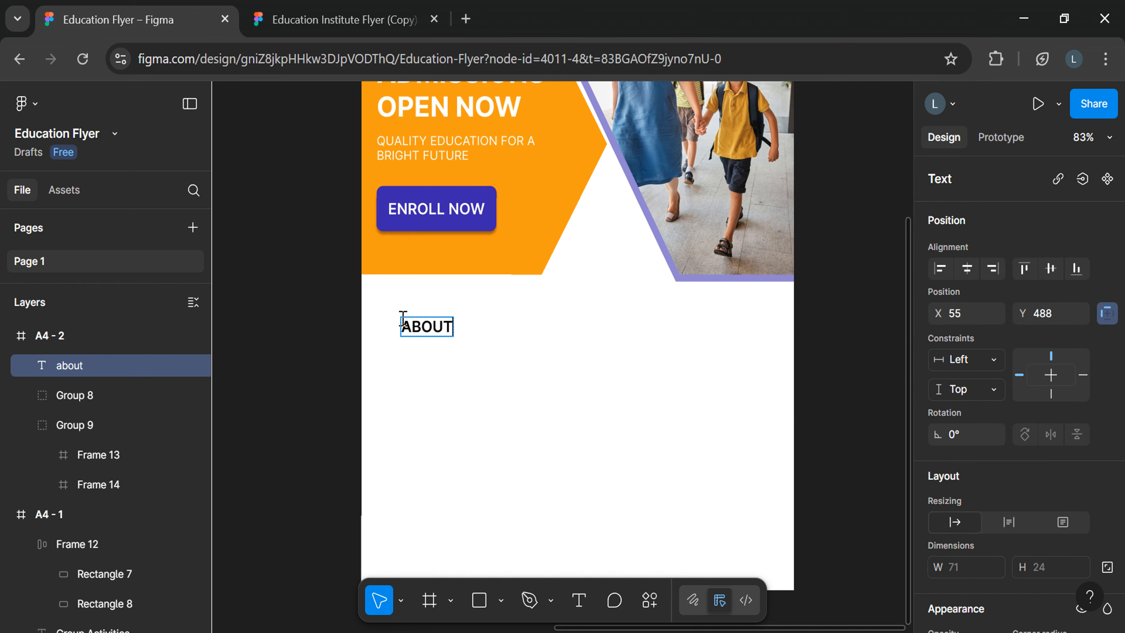
Step: Set the "about us" heading to Bold at size 24
scroll(966, 480, down, 6)
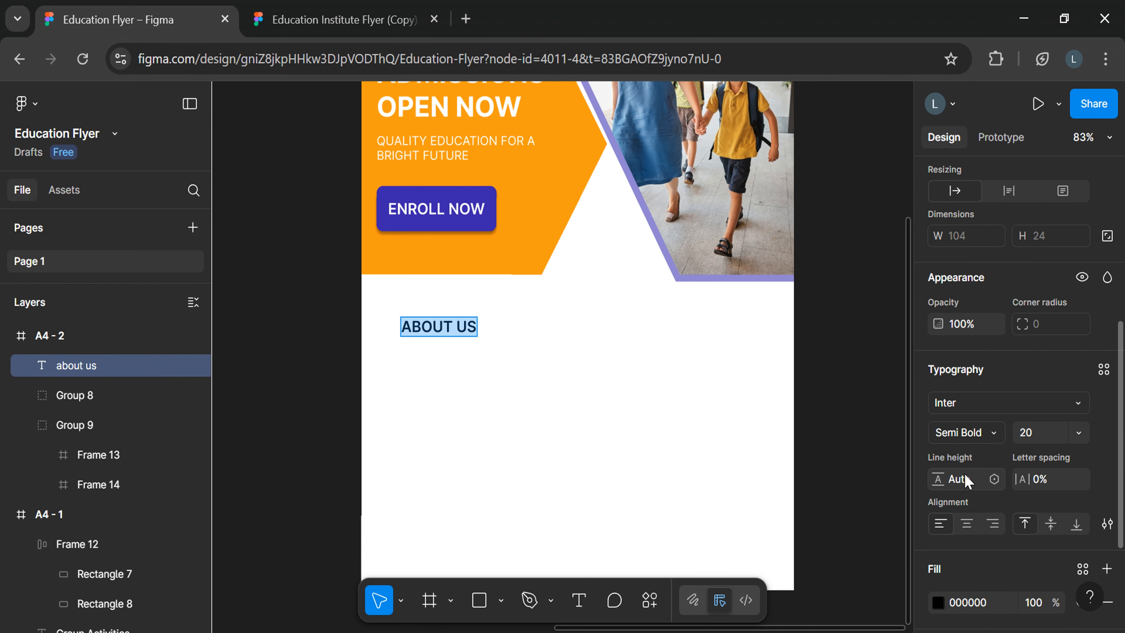
click(996, 433)
click(1076, 452)
click(1078, 433)
click(1067, 410)
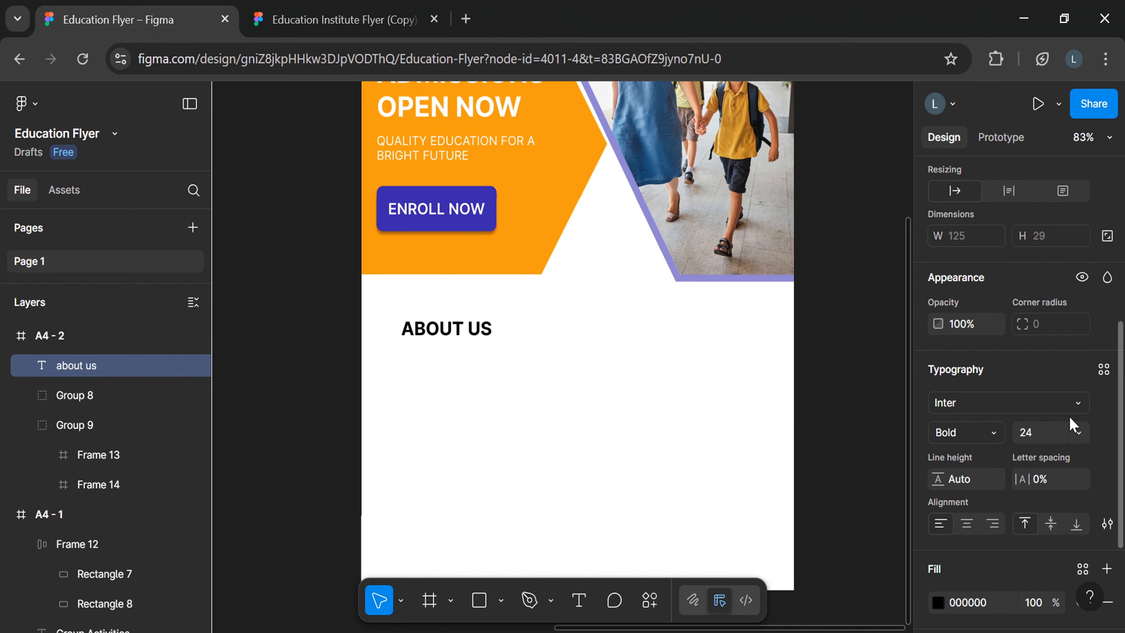
Step: Duplicate the "about us" heading, change the copy to "group activities" and place it level with the original below the photo
right_click(482, 333)
click(502, 158)
click(570, 354)
key(ctrl+v)
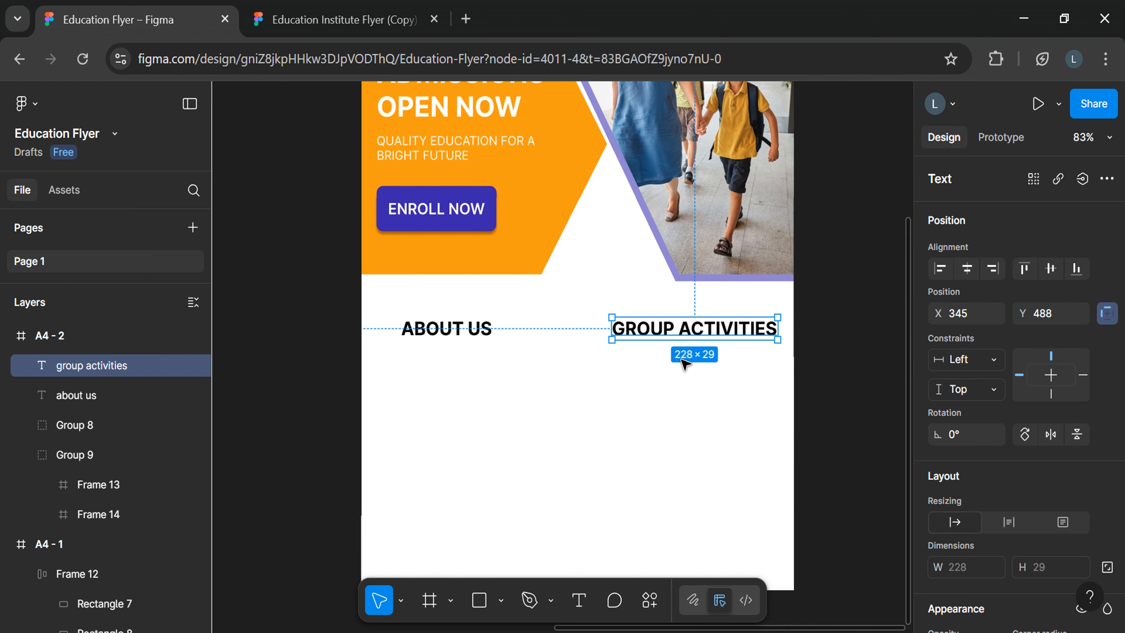
drag(685, 331, 667, 331)
click(554, 419)
Step: Copy the "about us" paragraph from the reference page and place it beneath the flyer's ABOUT US heading
scroll(554, 419, left, 10)
double_click(476, 325)
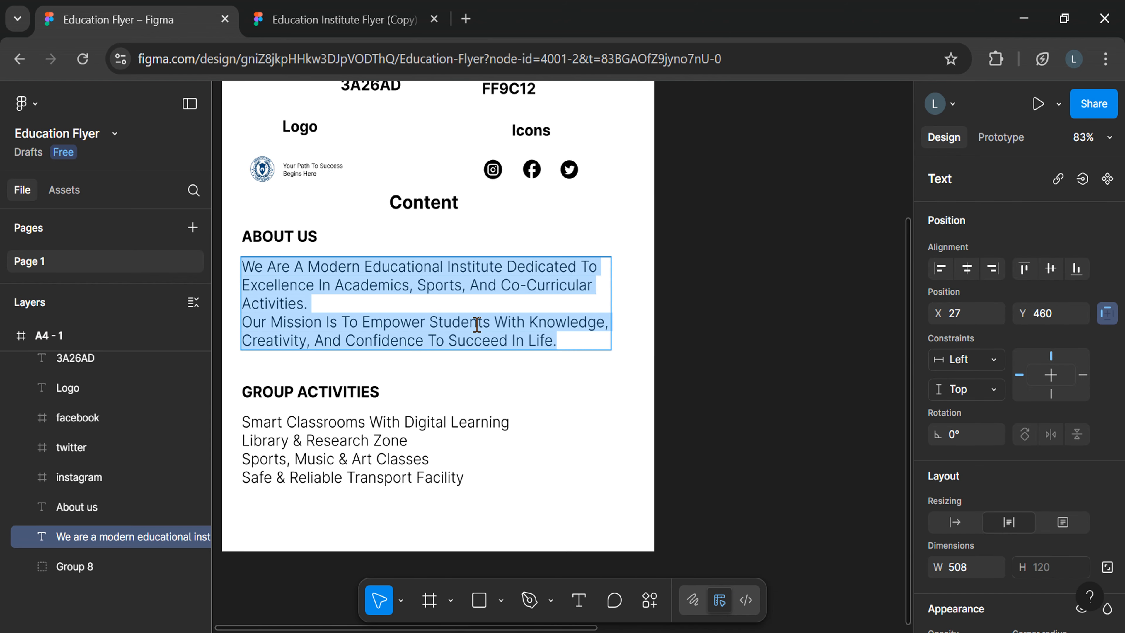
right_click(477, 325)
click(494, 334)
scroll(537, 377, right, 10)
click(502, 409)
scroll(459, 400, right, 2)
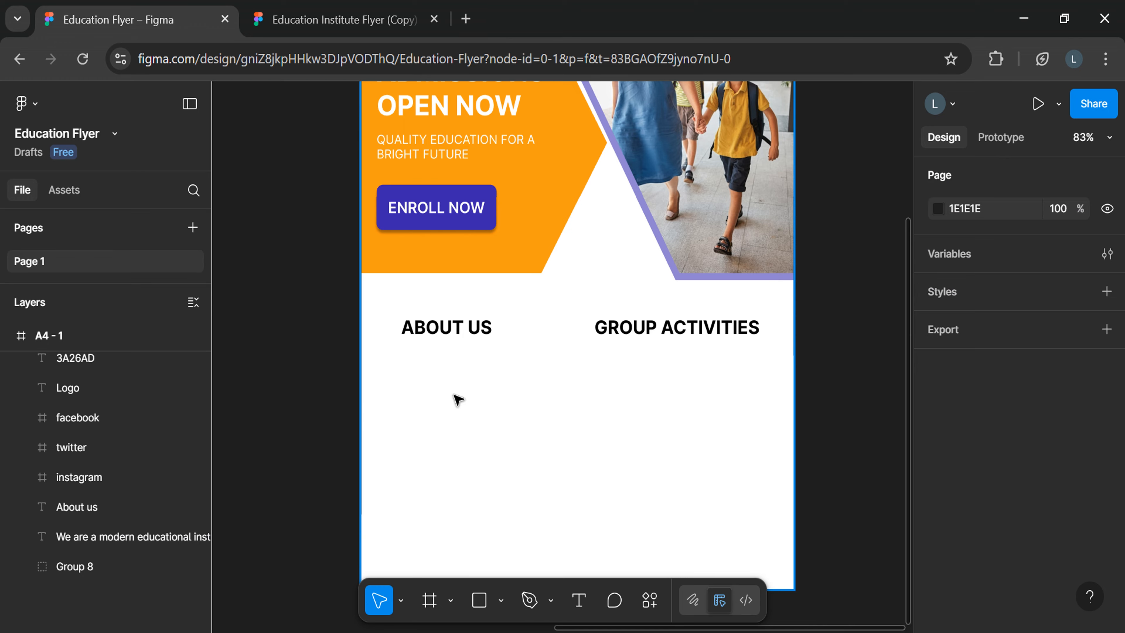
key(ctrl+v)
drag(492, 359, 501, 397)
Step: Reduce the pasted paragraph's text size to 16 and narrow its box to 284 wide
double_click(502, 397)
scroll(1001, 473, down, 5)
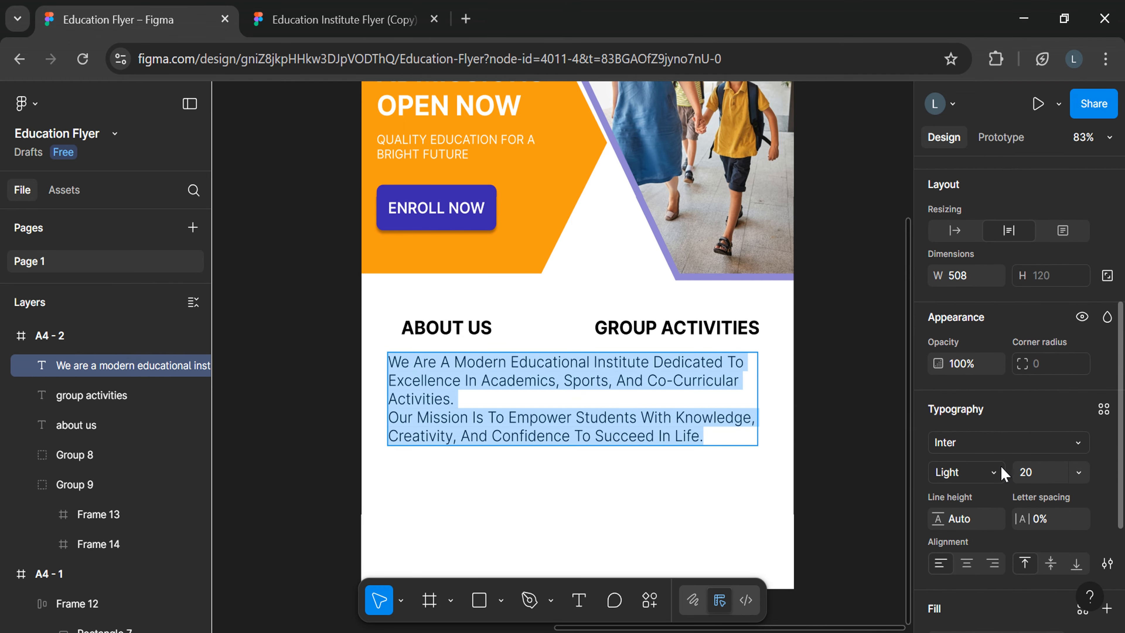
click(1078, 472)
click(1049, 429)
key(Escape)
drag(757, 381, 587, 376)
key(Escape)
Step: Left-align the ABOUT US heading and paragraph with a spacing of 12, and group them
click(91, 363)
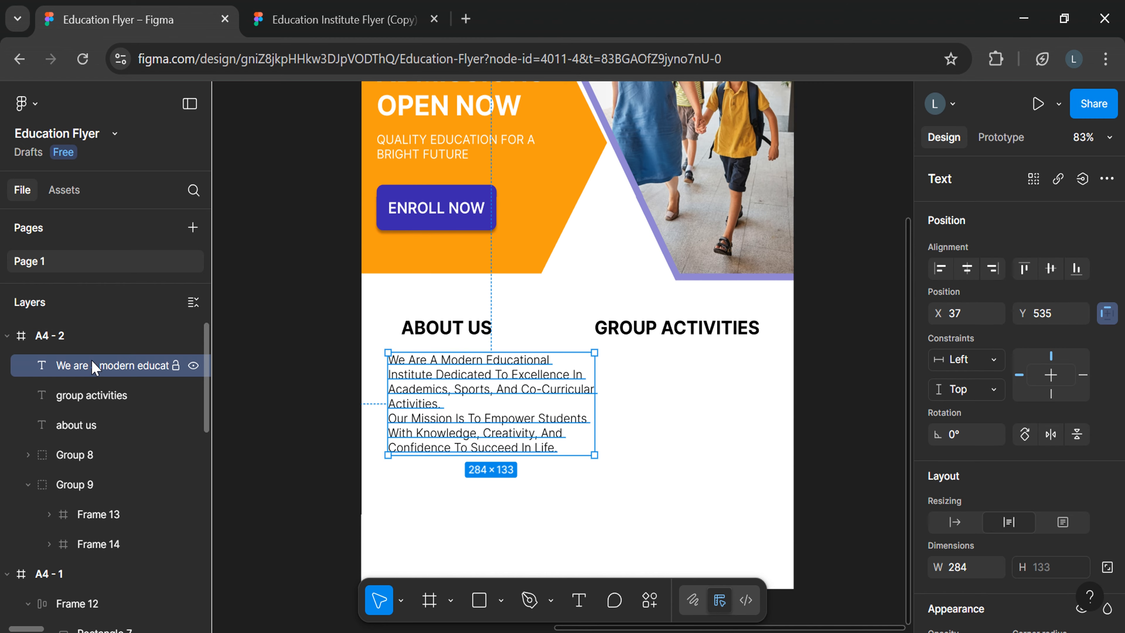
shift+click(91, 424)
click(941, 269)
scroll(987, 403, down, 3)
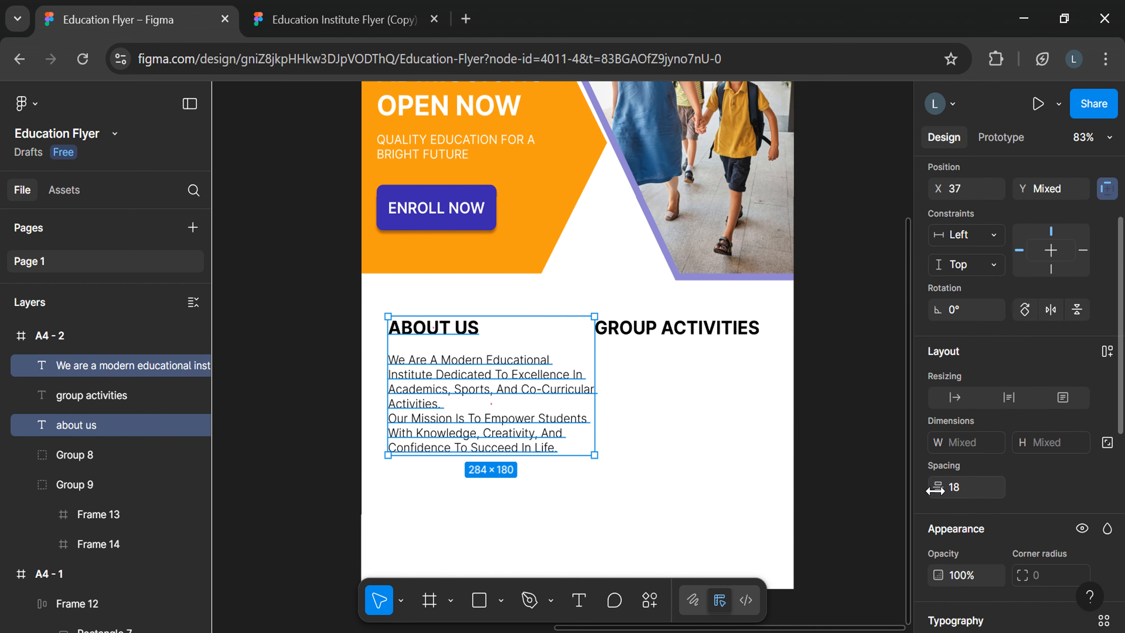
drag(937, 487, 923, 487)
right_click(496, 414)
click(548, 347)
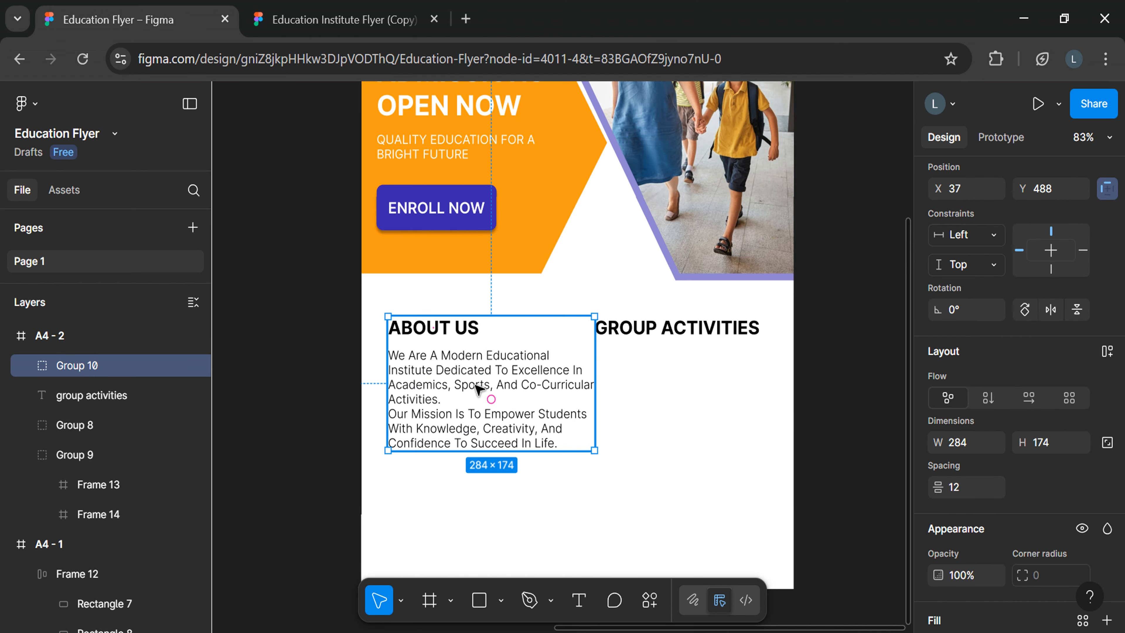
Step: Move the GROUP ACTIVITIES heading to X 345, Y 481
scroll(560, 407, right, 3)
scroll(560, 407, up, 2)
drag(563, 317, 582, 310)
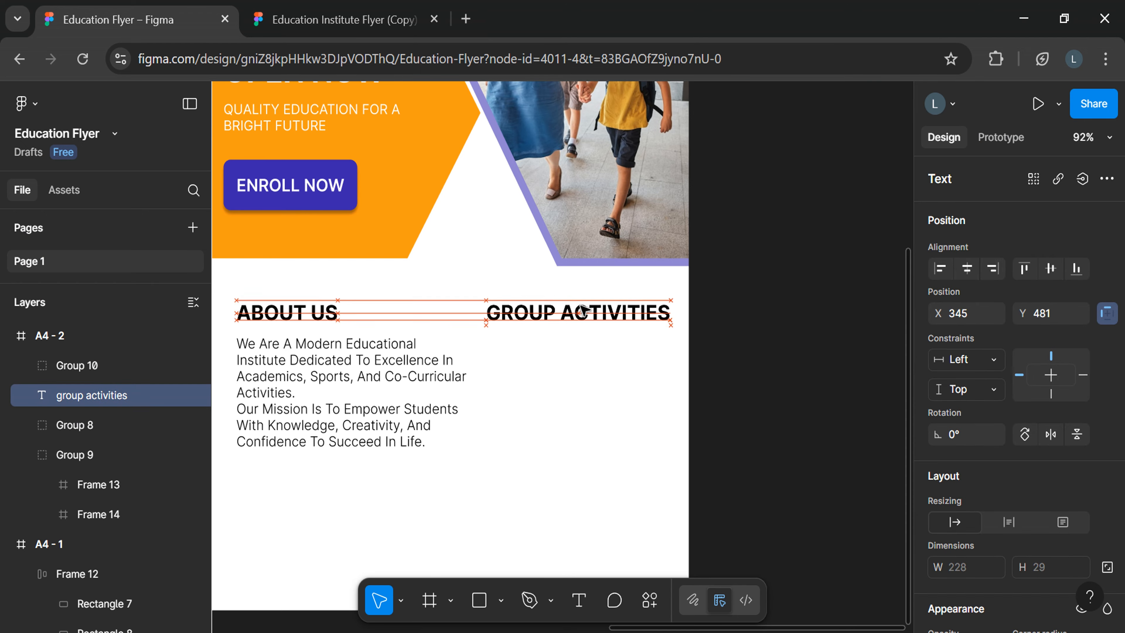
click(578, 375)
Step: Copy the "Smart Classrooms With Digital Learning" line from the reference page and place it beneath the flyer's GROUP ACTIVITIES heading
scroll(579, 377, down, 1)
scroll(579, 377, left, 10)
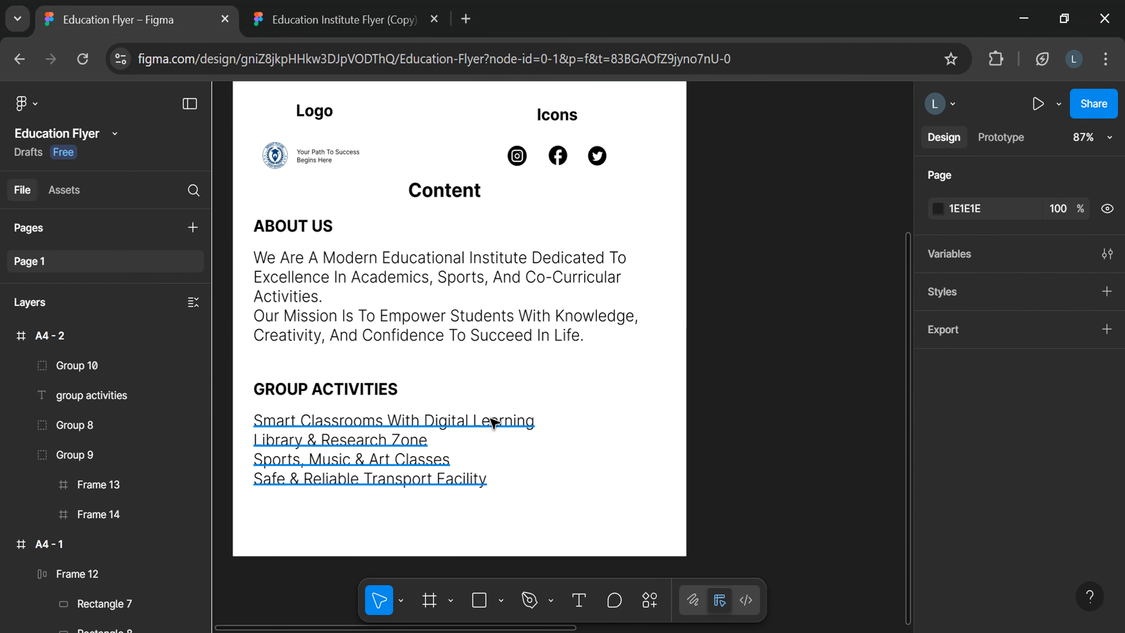
double_click(483, 422)
key(ctrl+c)
click(618, 411)
scroll(618, 411, right, 10)
click(609, 375)
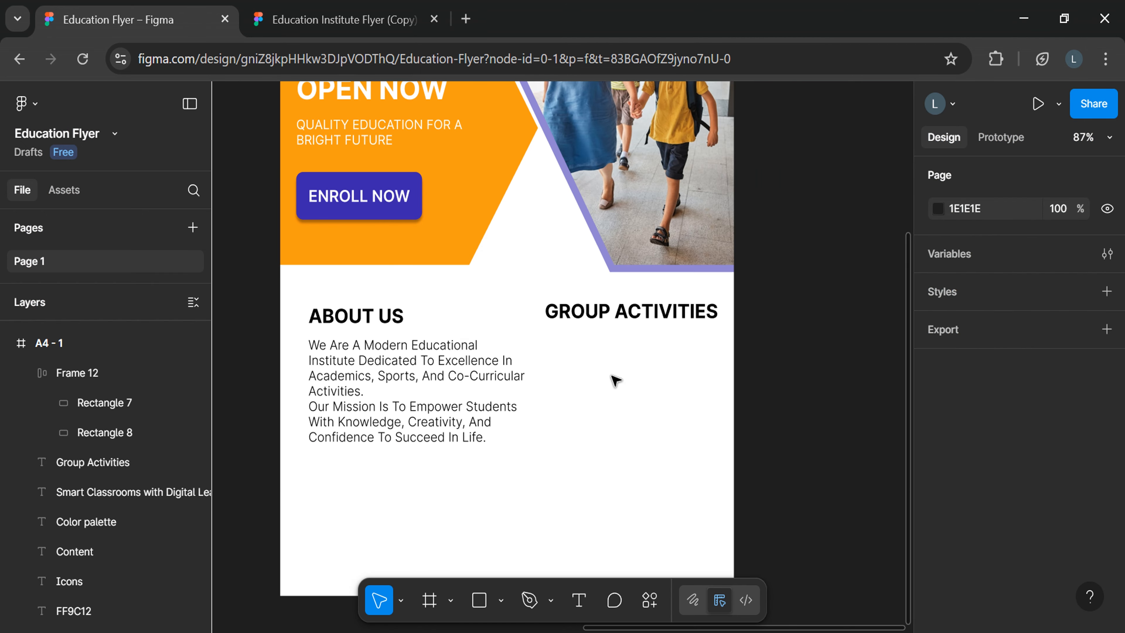
key(ctrl+v)
drag(604, 362, 670, 363)
Step: Format the Smart Classrooms line as a size 16 bulleted item and narrow its box to 272 wide under the heading
scroll(1009, 399, down, 7)
scroll(964, 401, up, 7)
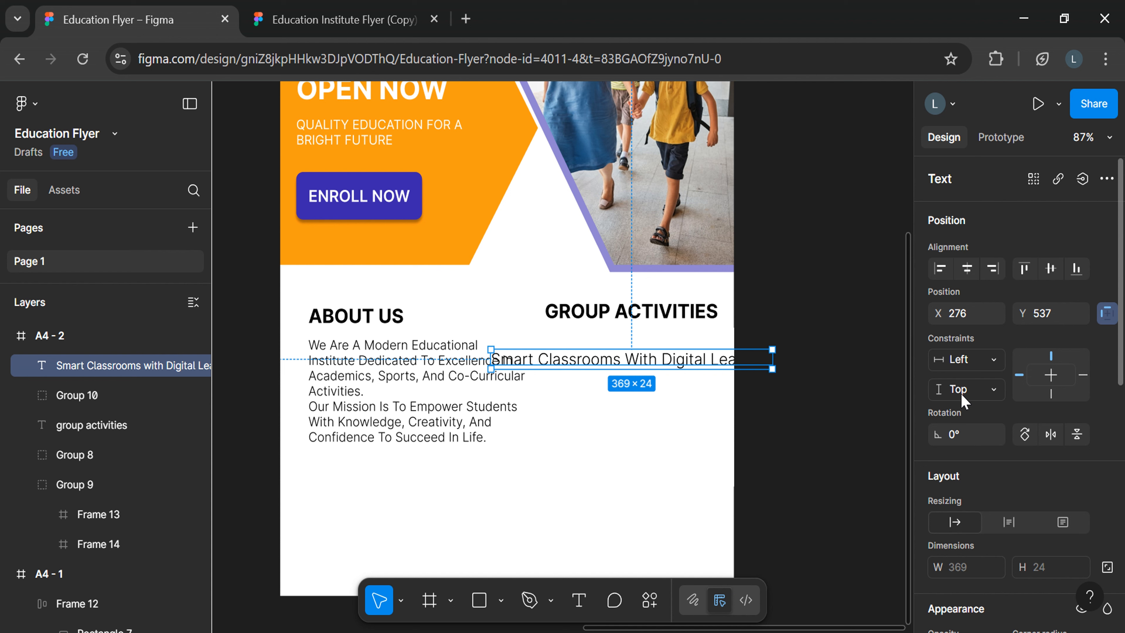
scroll(963, 401, down, 5)
click(1079, 428)
click(1039, 367)
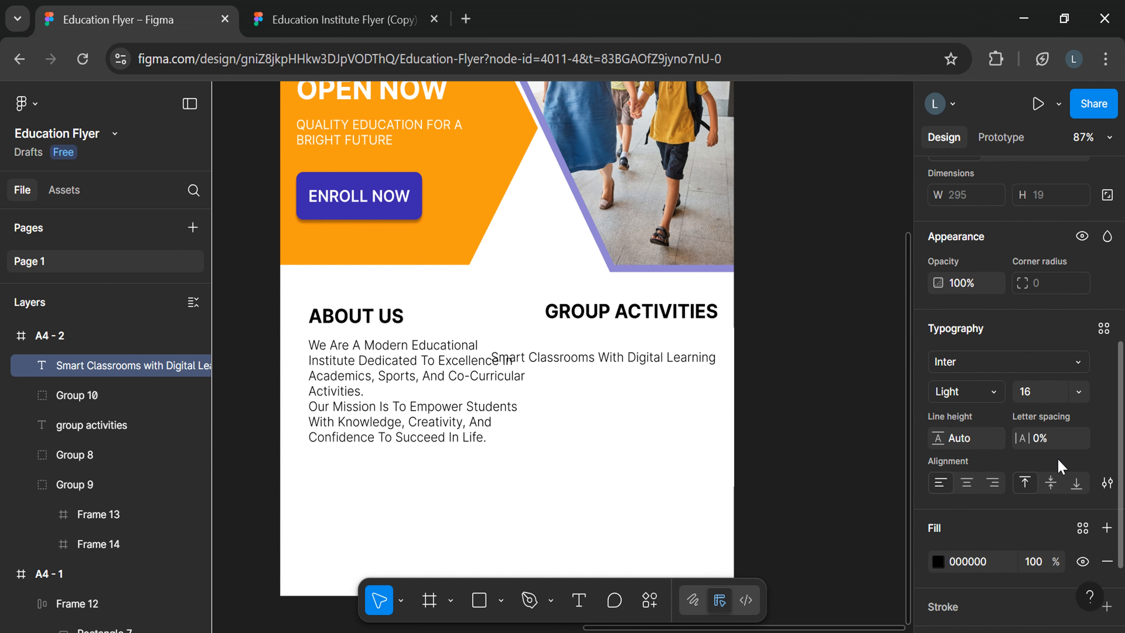
click(1107, 482)
click(874, 502)
click(896, 194)
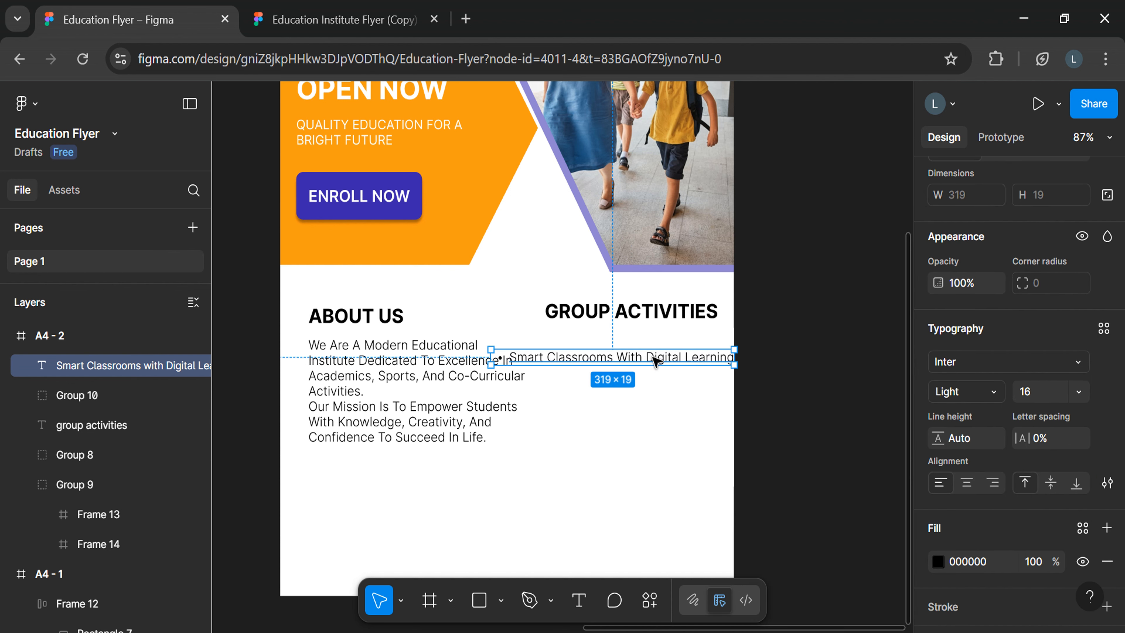
drag(656, 361, 732, 350)
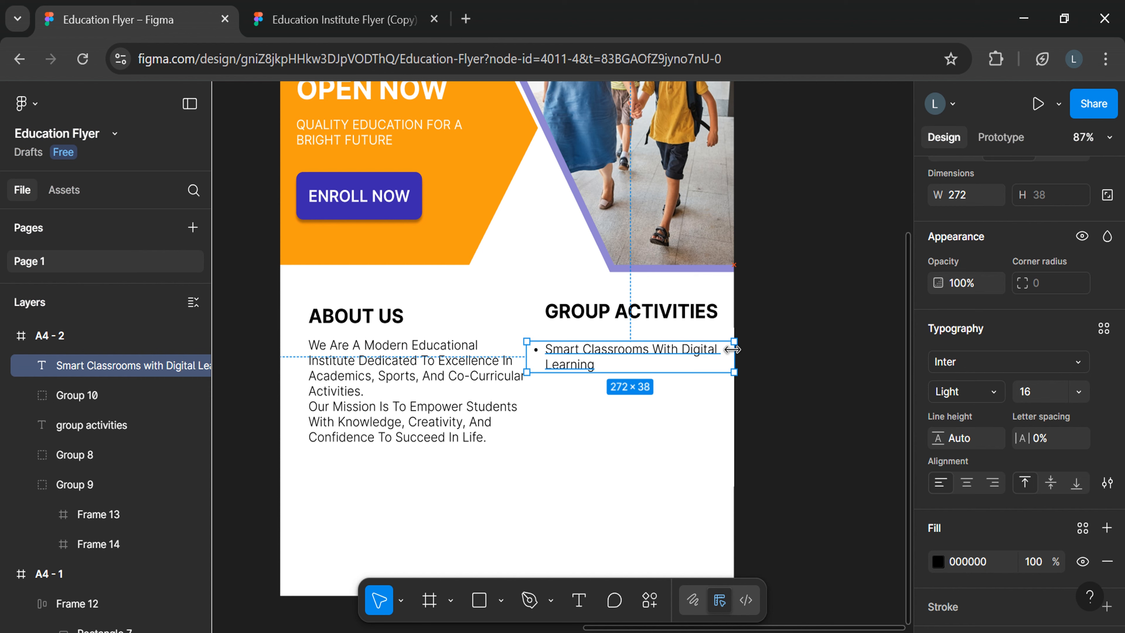
Step: Copy the "Library & Research Zone" line from the reference page and place it below the flyer's Smart Classrooms item
click(658, 426)
scroll(657, 426, left, 10)
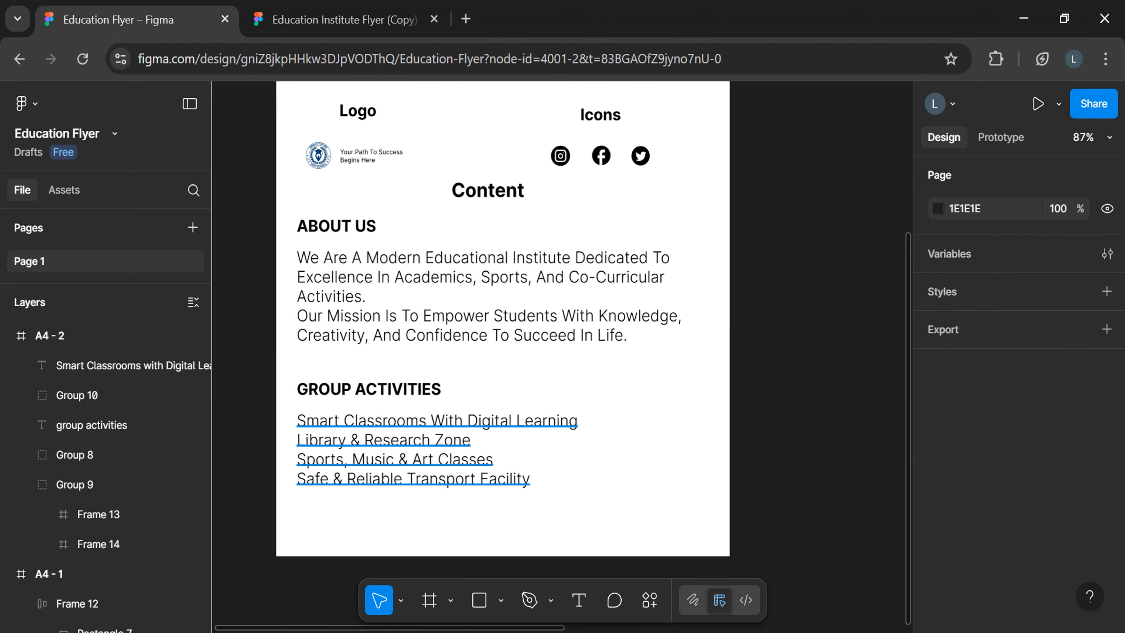
triple_click(454, 441)
key(ctrl+c)
scroll(633, 436, right, 10)
click(610, 427)
key(ctrl+v)
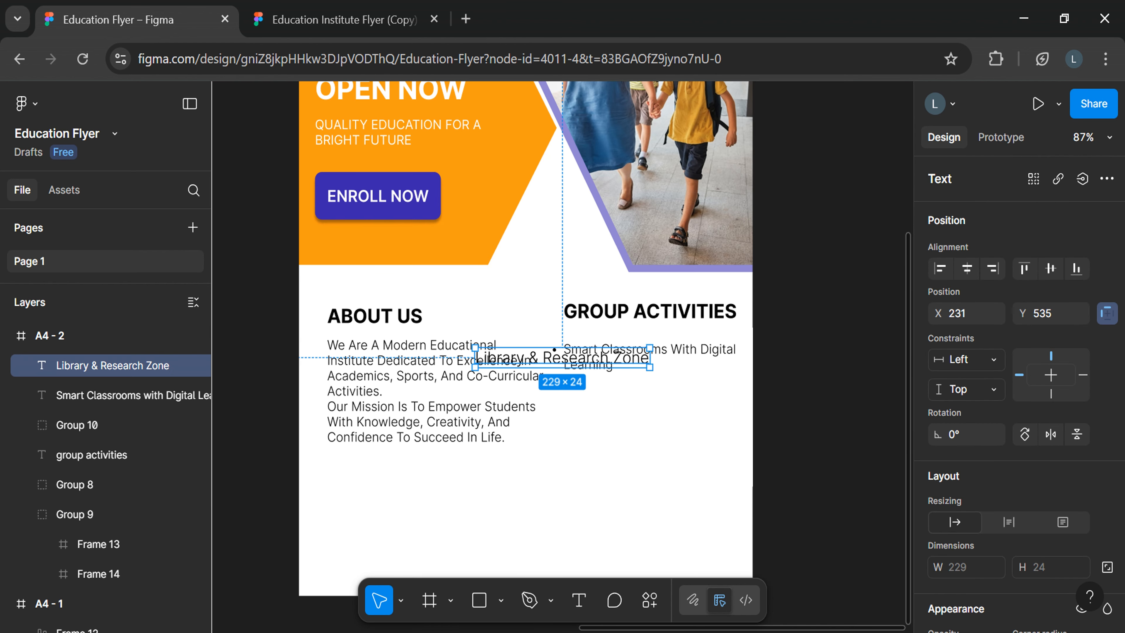
drag(563, 359, 651, 396)
Step: Set the Library & Research Zone line to size 16 and make it a bulleted list item
double_click(655, 401)
scroll(1018, 398, down, 5)
click(1078, 495)
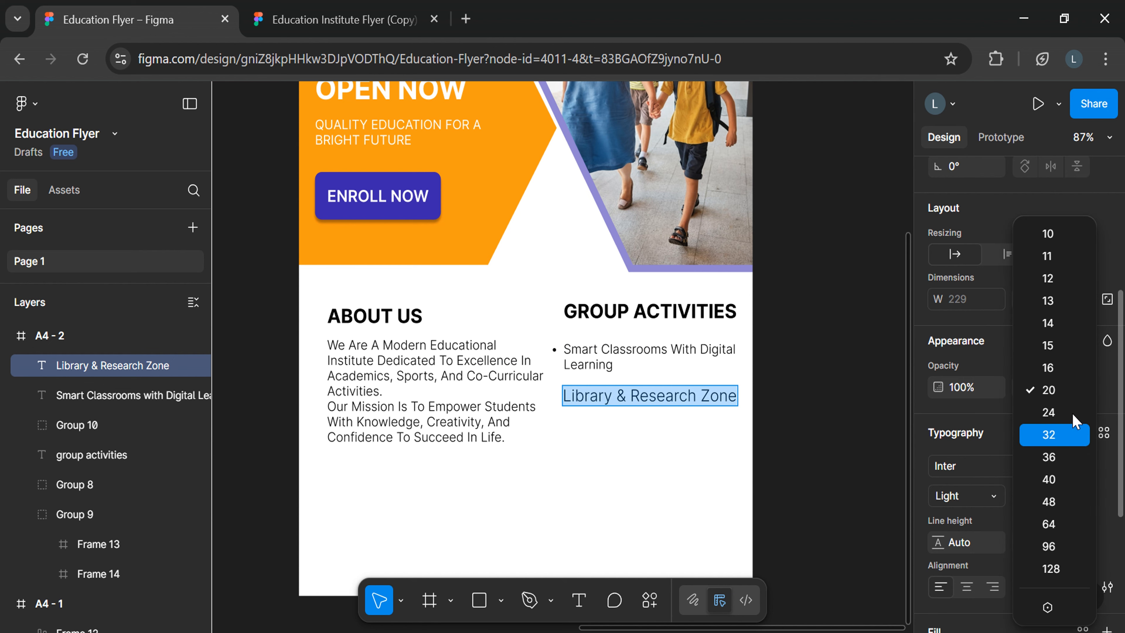
click(1054, 368)
click(1106, 587)
click(868, 503)
click(896, 194)
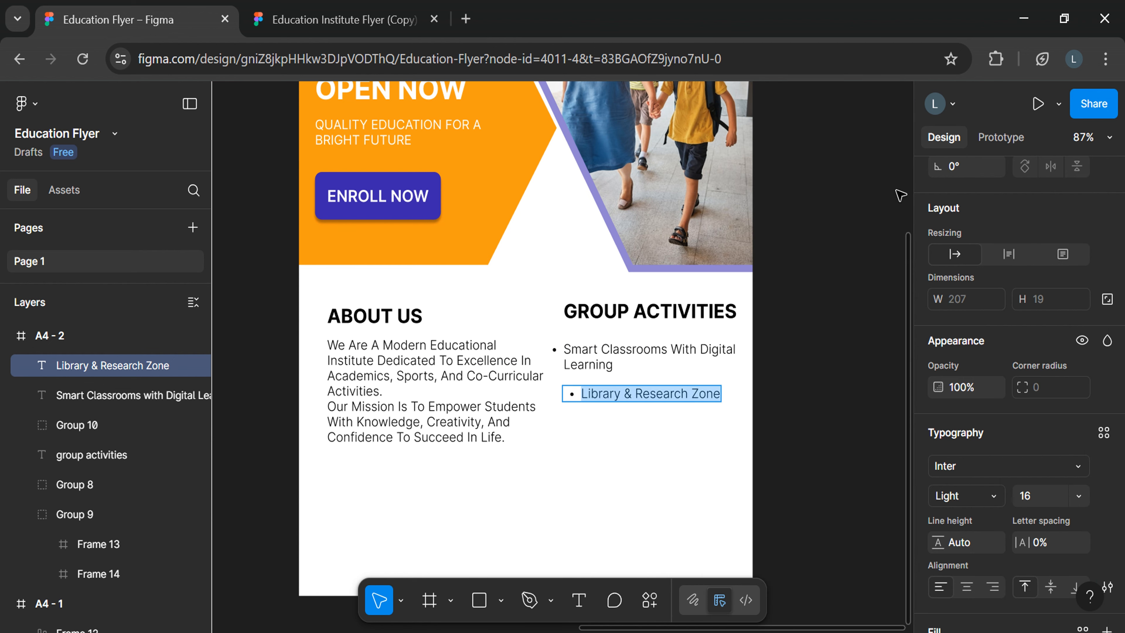
Step: Copy the "Sports, Music & Art Classes" line from the reference page and place it below the Library & Research Zone item
click(675, 447)
scroll(675, 446, left, 4)
scroll(676, 446, left, 6)
triple_click(477, 463)
key(ctrl+c)
scroll(641, 432, right, 7)
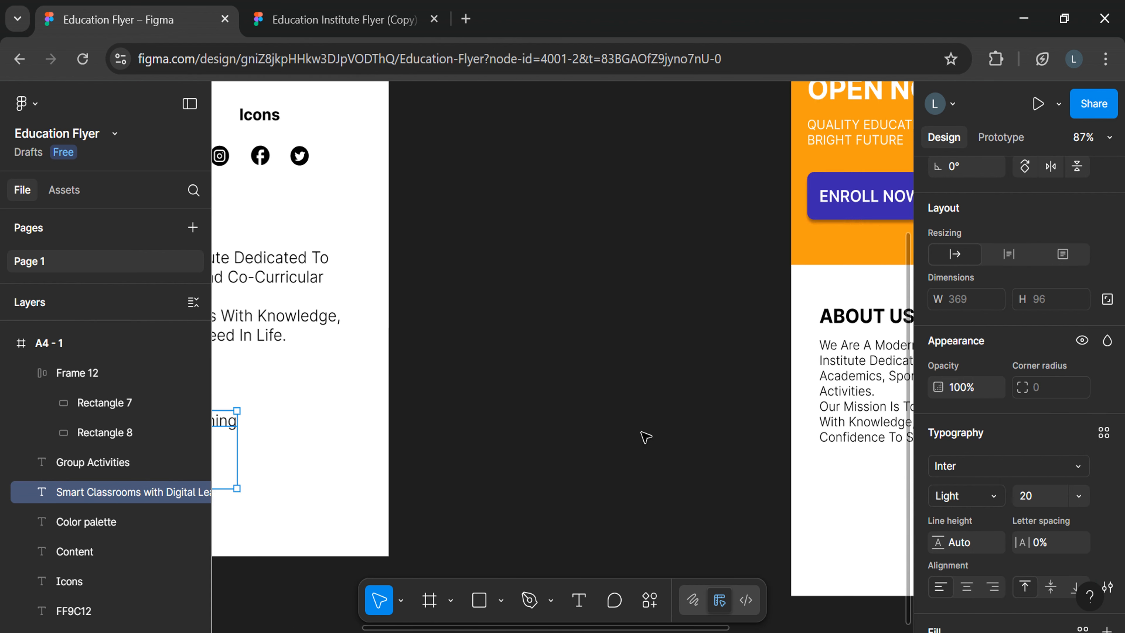
click(641, 432)
key(ctrl+v)
drag(605, 362, 711, 429)
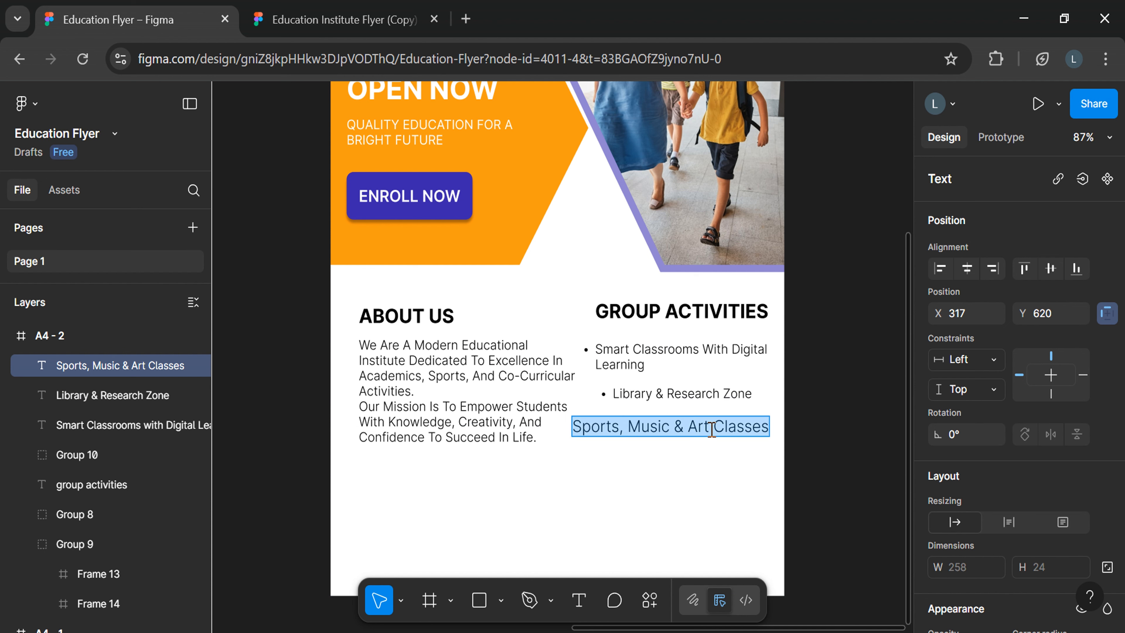
Step: Set the Sports, Music & Art Classes line to size 16 and make it a bulleted list item
scroll(1004, 503, down, 5)
click(1080, 488)
click(1039, 366)
scroll(1098, 457, down, 3)
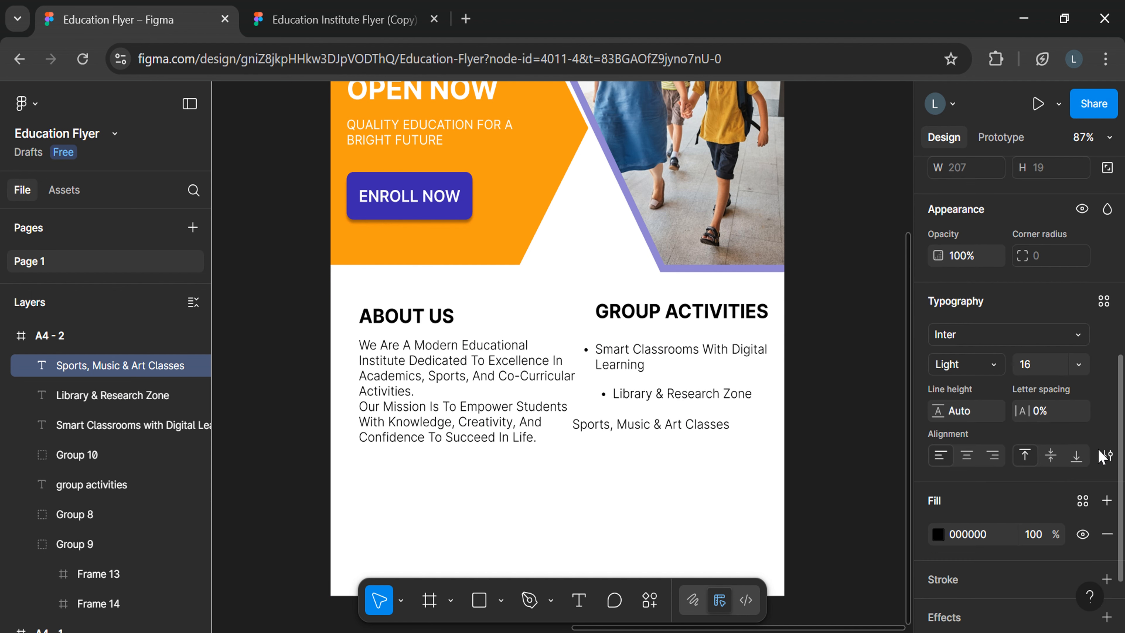
click(1106, 455)
click(895, 195)
Step: Copy the "Safe & Reliable Transport Facility" line from the reference page and place it below the Sports, Music & Art Classes item
scroll(691, 469, left, 6)
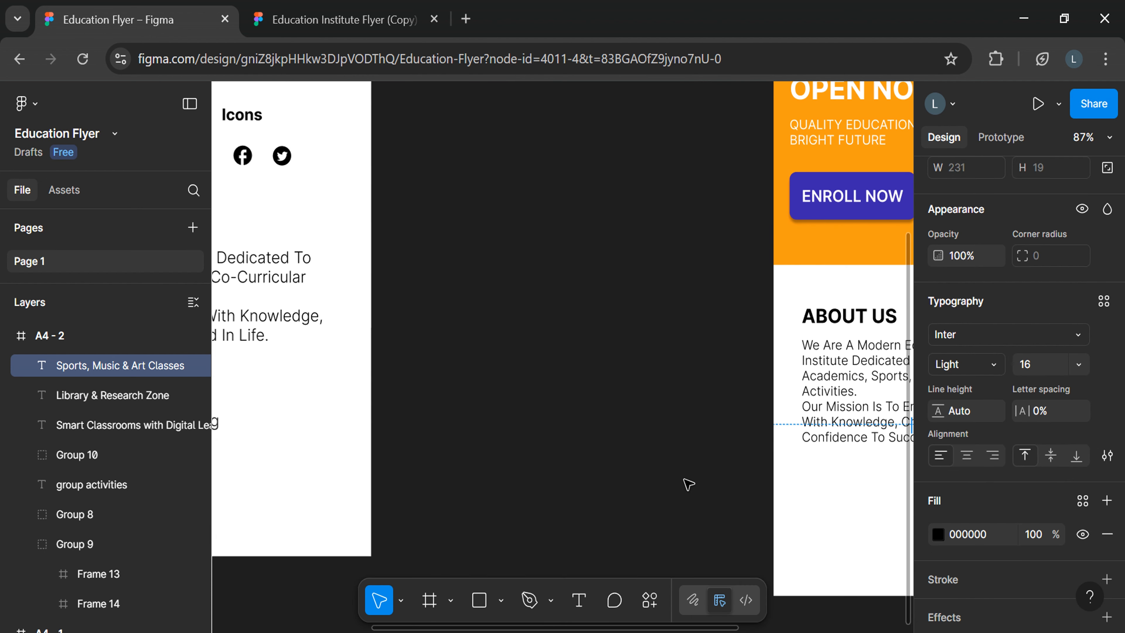
click(510, 480)
scroll(647, 485, right, 10)
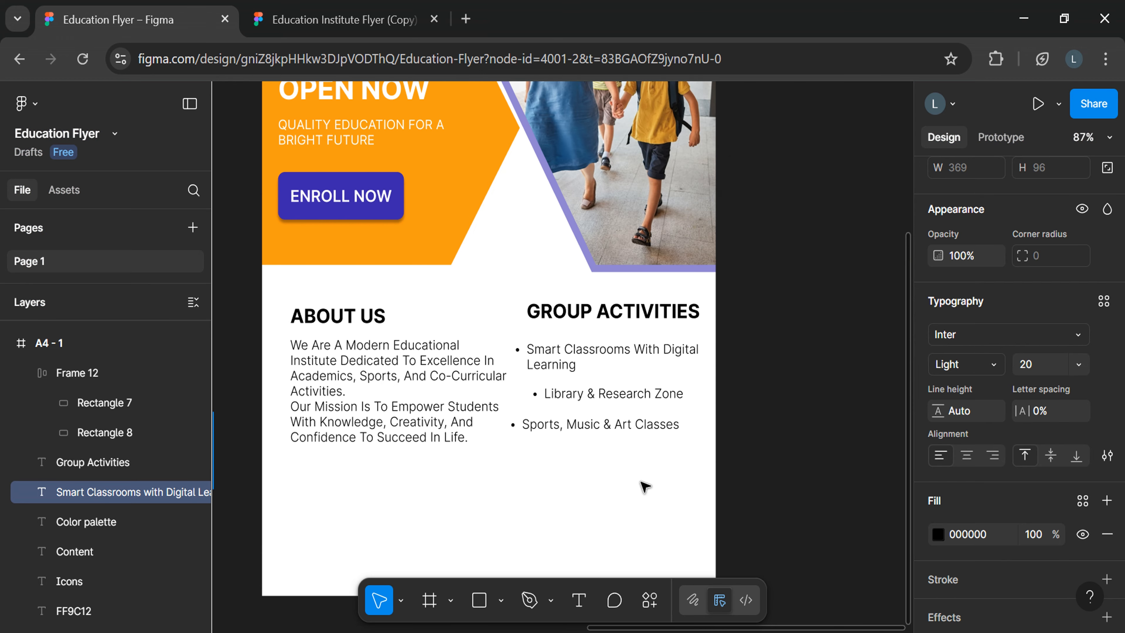
click(601, 491)
key(ctrl+v)
drag(565, 357, 593, 467)
Step: Set the Safe & Reliable Transport Facility line to size 16 and make it a bulleted list item
double_click(592, 467)
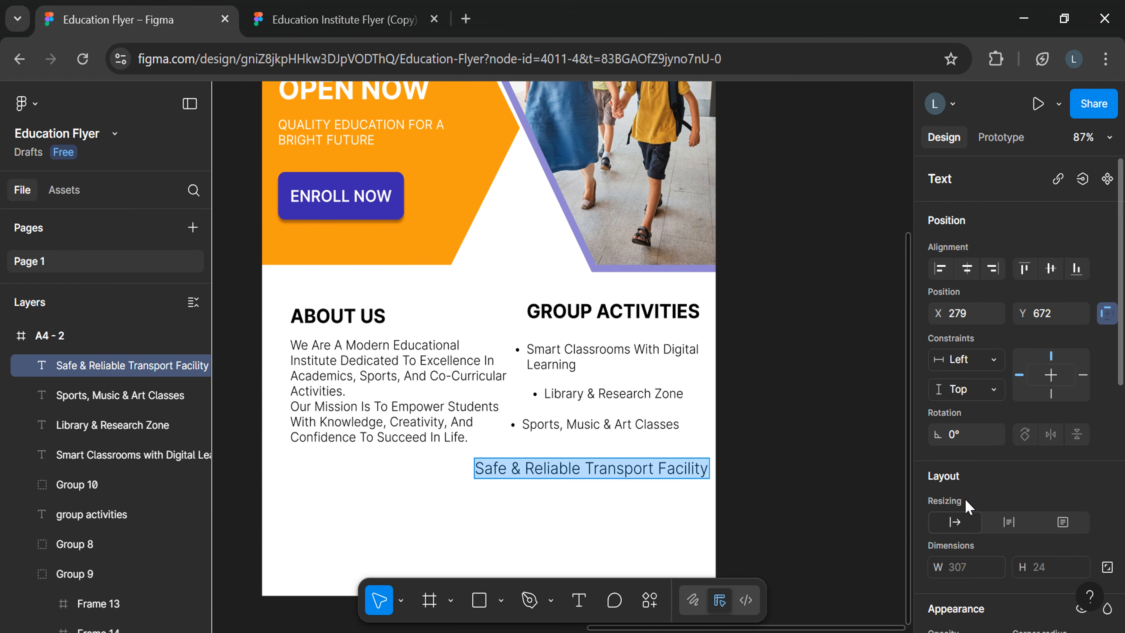
scroll(969, 505, down, 3)
click(1084, 485)
click(1054, 364)
scroll(1063, 444, down, 2)
click(1107, 468)
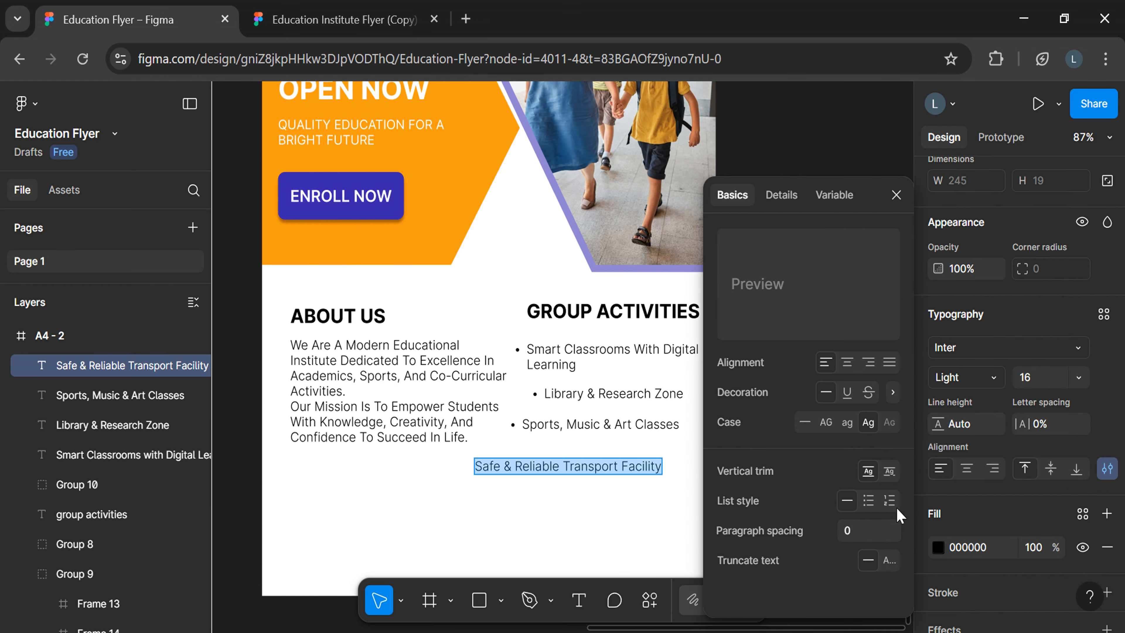
click(867, 500)
click(690, 306)
click(625, 520)
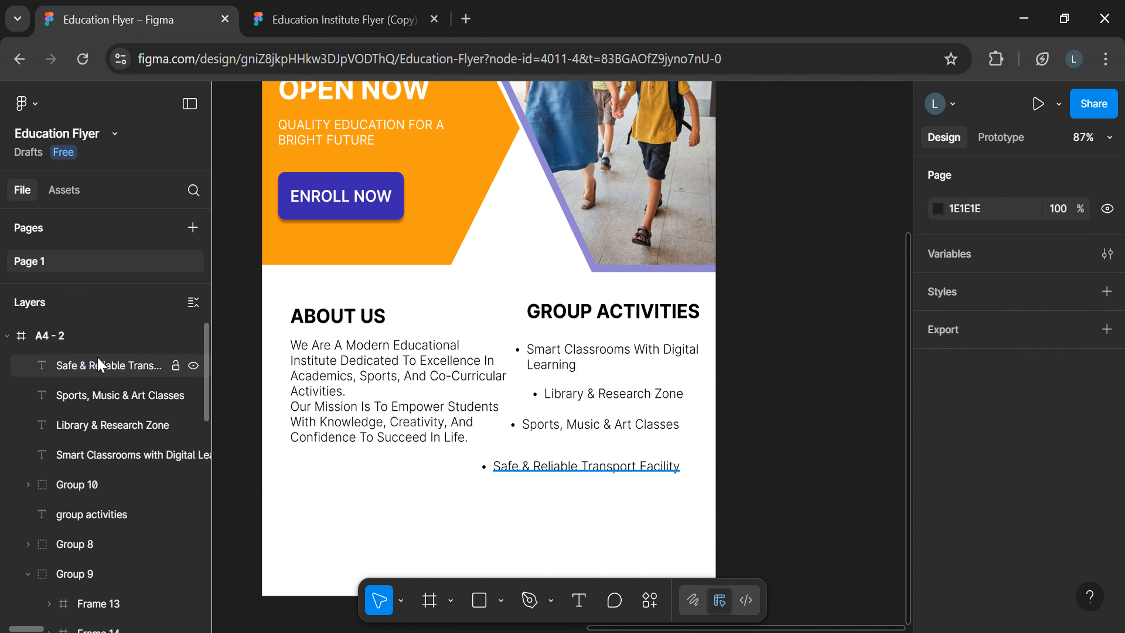
Step: Left-align the four bulleted activity items with a spacing of 6 at X 321, and wrap them in a frame
click(97, 365)
shift+click(106, 395)
shift+click(111, 424)
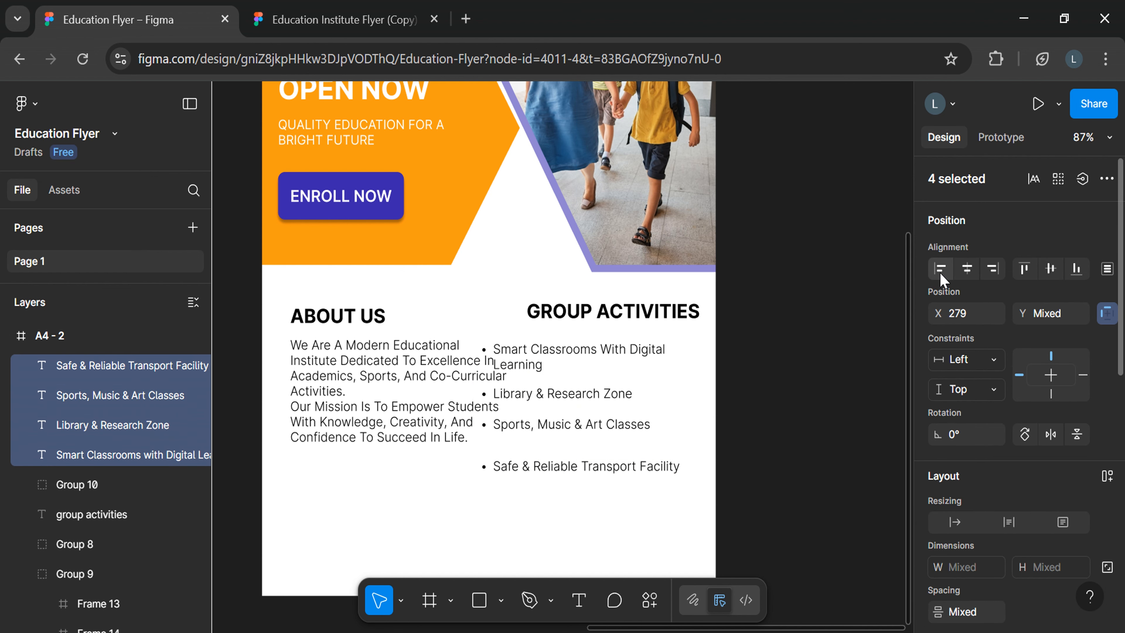
scroll(974, 399, down, 3)
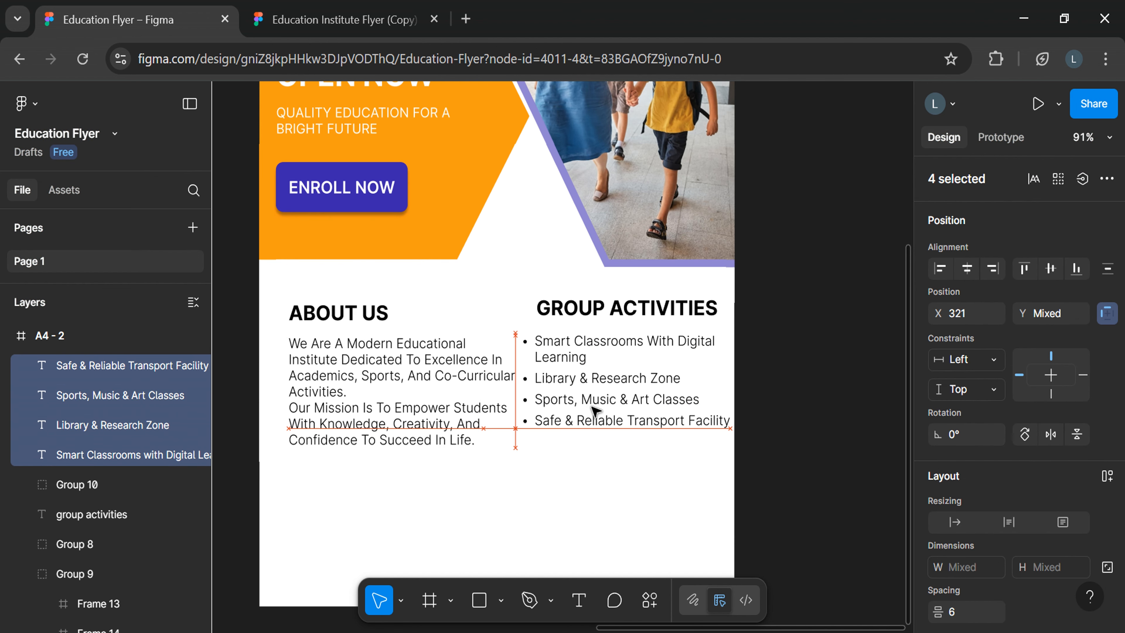
drag(592, 404, 591, 412)
right_click(593, 414)
click(638, 368)
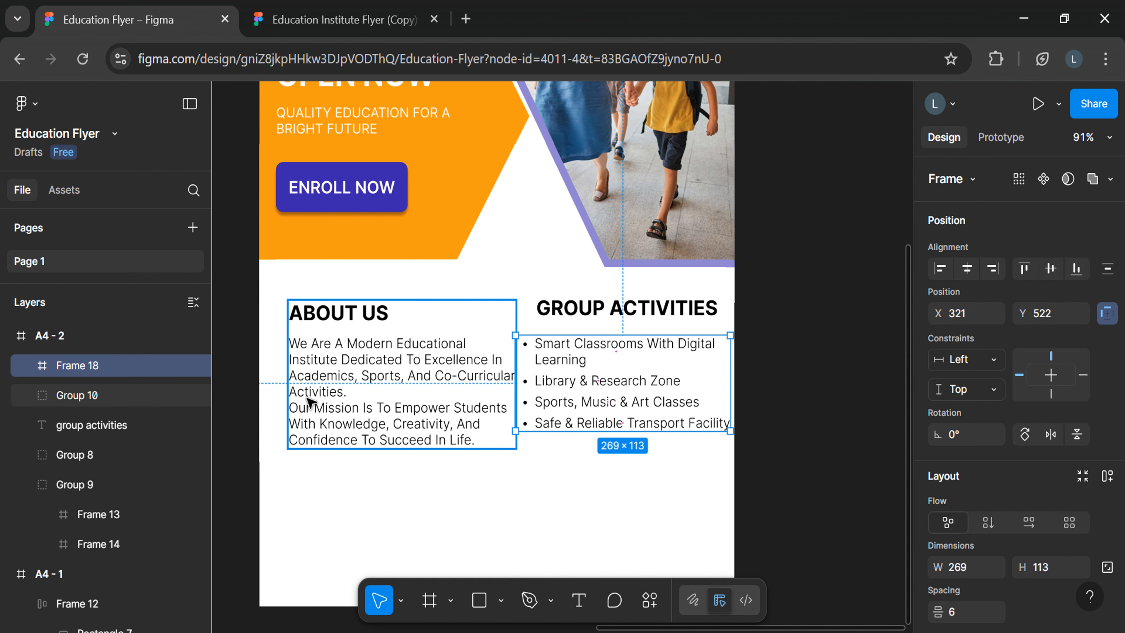
Step: Left-align the GROUP ACTIVITIES heading and bullet frame with a spacing of 12, and group them
shift+click(43, 421)
click(939, 268)
scroll(987, 367, down, 5)
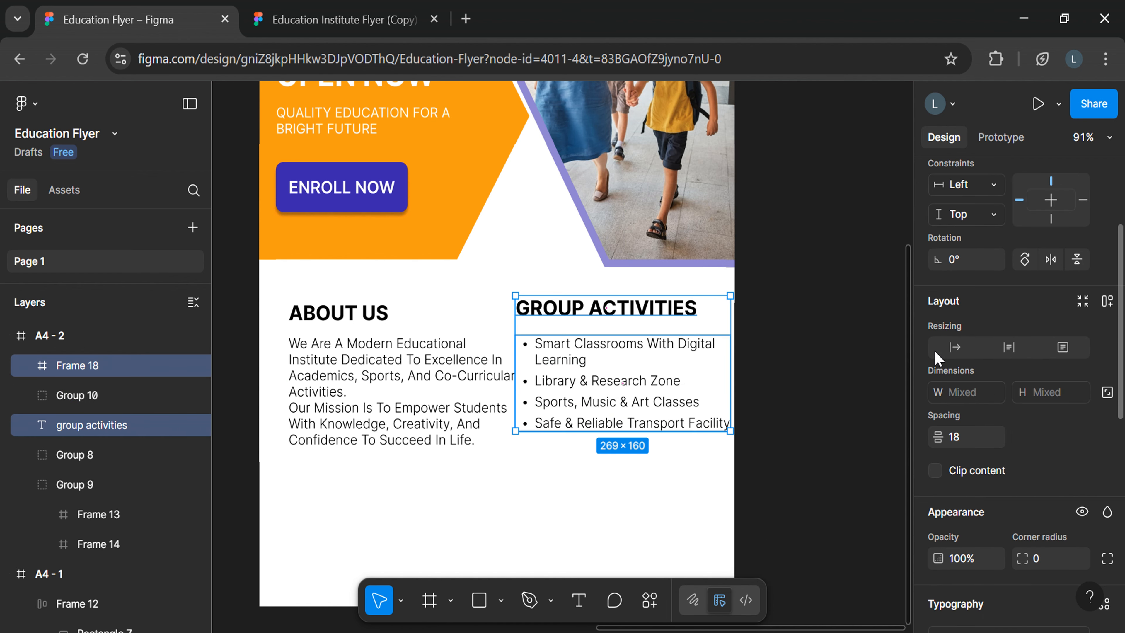
drag(941, 377, 930, 379)
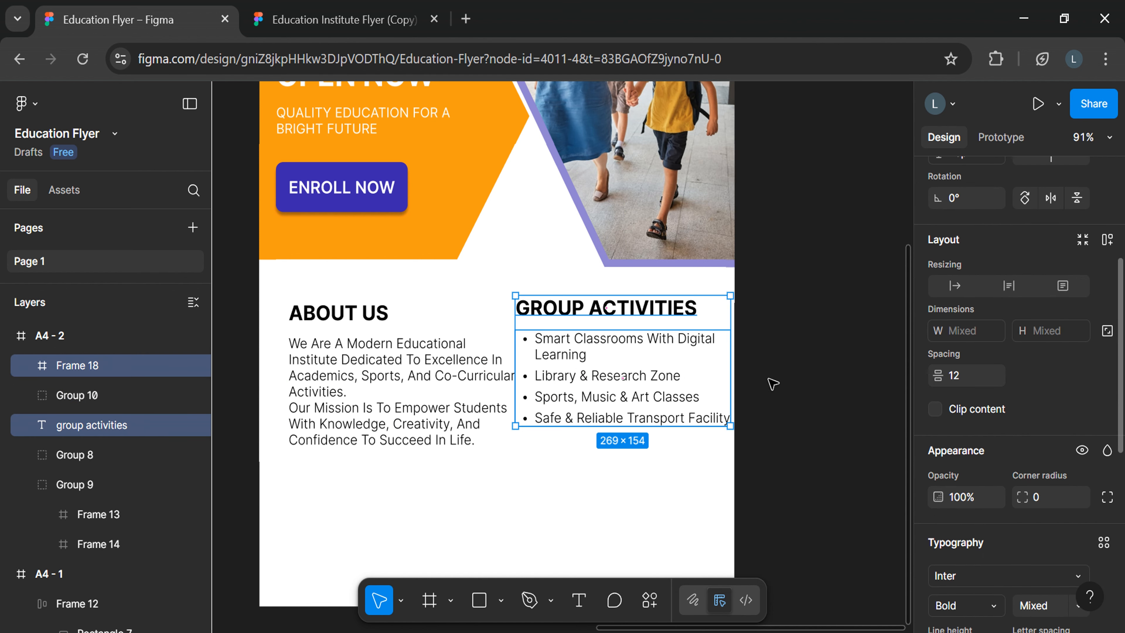
right_click(629, 373)
click(647, 353)
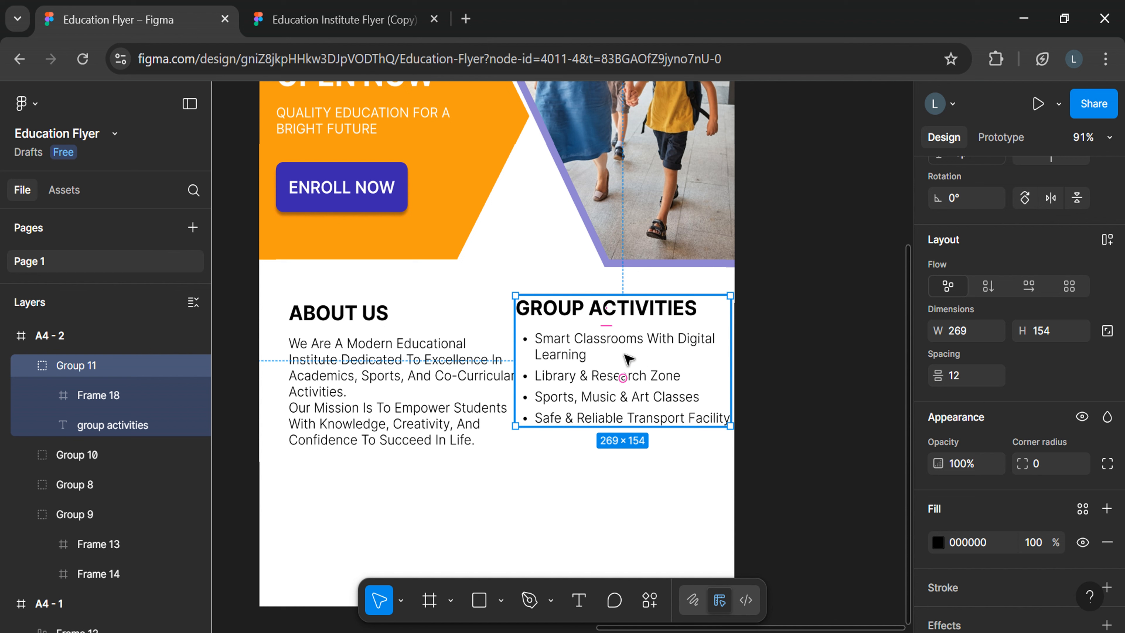
Step: Shift the Group Activities section slightly right, top-align it with the About Us section, and group both sections
click(30, 365)
drag(578, 390, 592, 387)
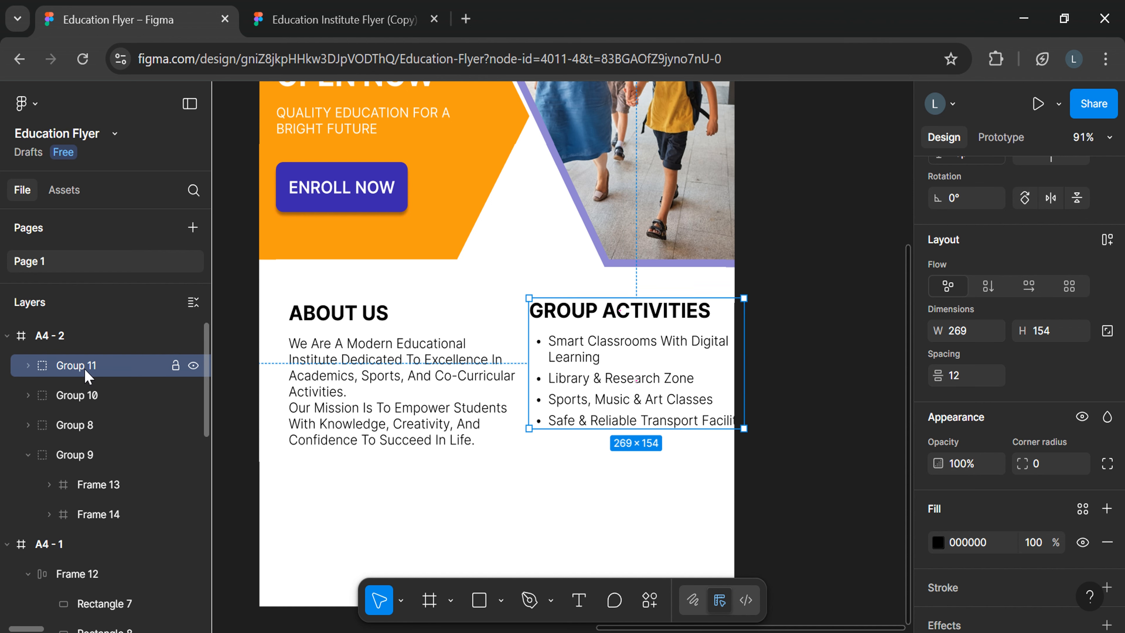
shift+click(116, 382)
click(1025, 269)
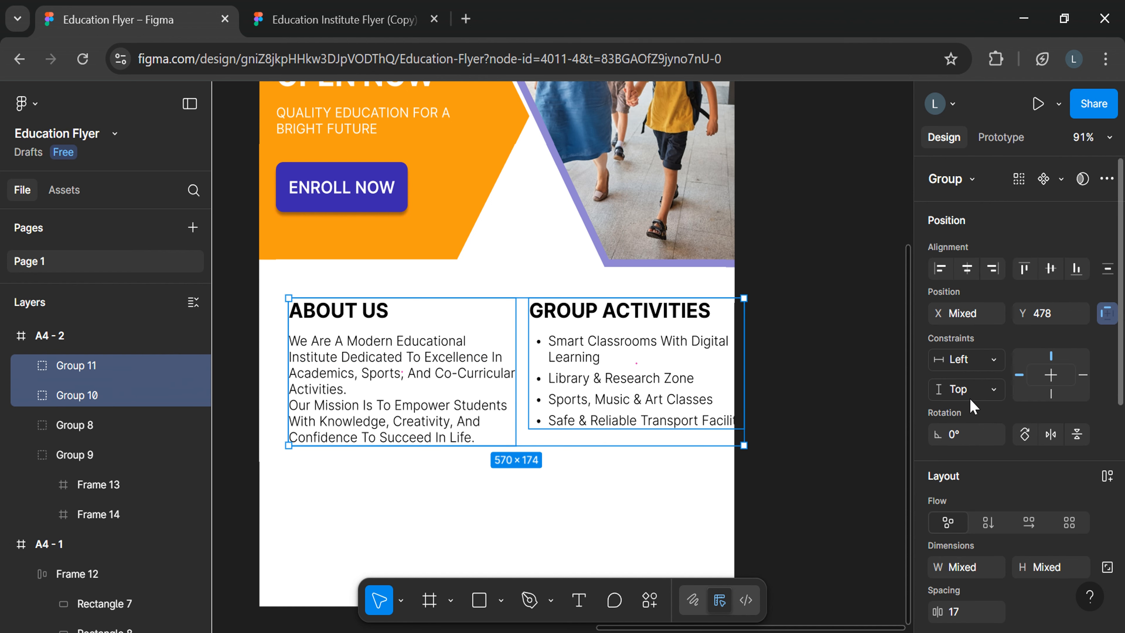
scroll(1025, 283, down, 3)
right_click(543, 414)
click(551, 347)
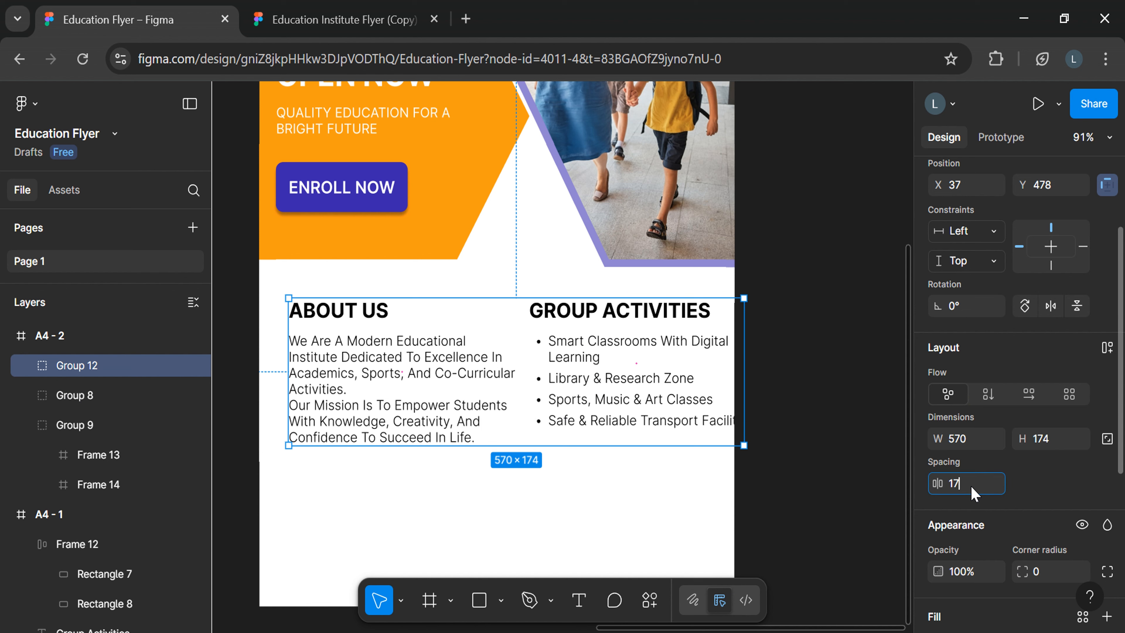
Step: Set the spacing between the About Us and Group Activities sections to 15 and move their group to X 14
key(BackSpace)
text(5)
key(Return)
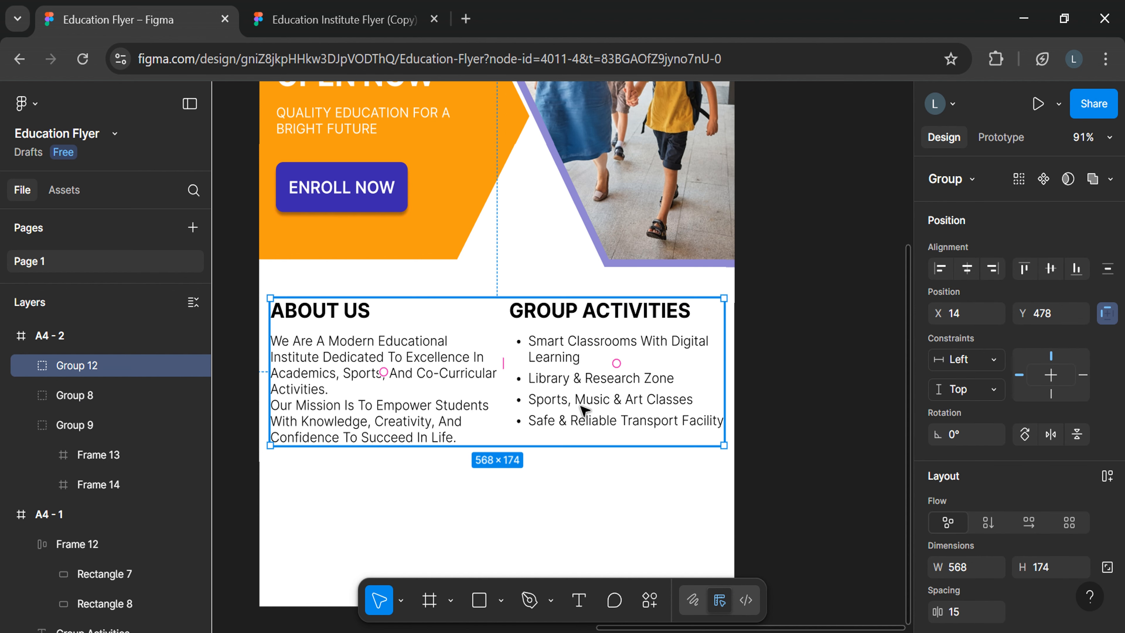
Step: Draw a rectangle of 303 × 75 below the Group Activities list, flush with the flyer's right edge
scroll(584, 409, down, 3)
scroll(556, 440, up, 3)
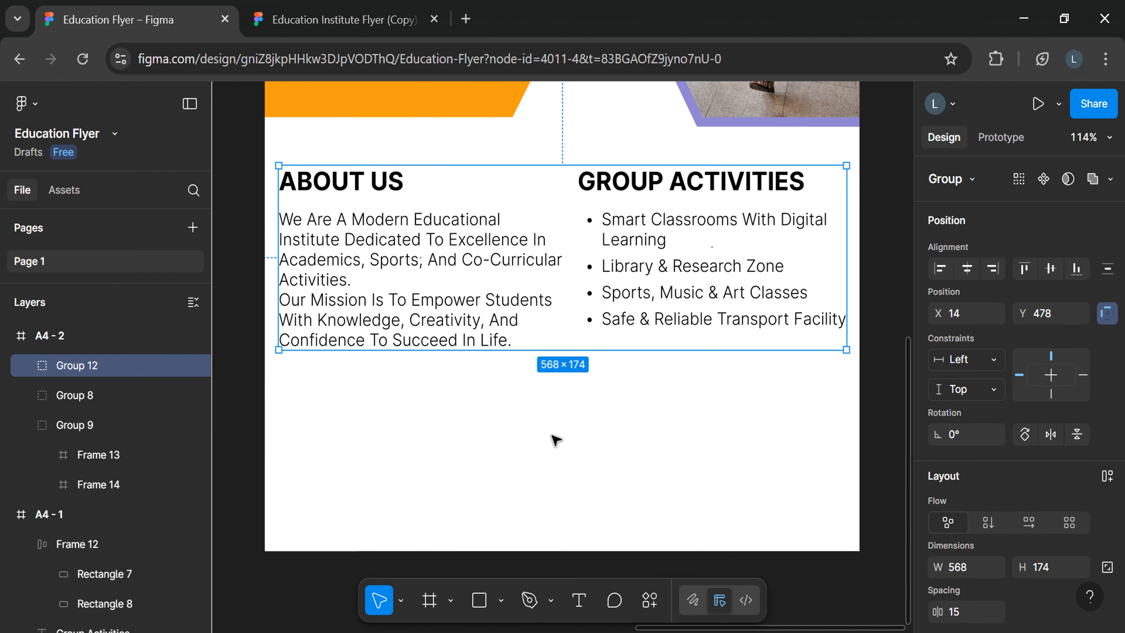
scroll(511, 600, down, 1)
click(501, 600)
click(549, 427)
mouse_move(422, 401)
mouse_down()
mouse_move(829, 471)
mouse_move(807, 475)
mouse_up()
drag(726, 454, 758, 452)
drag(465, 437, 565, 430)
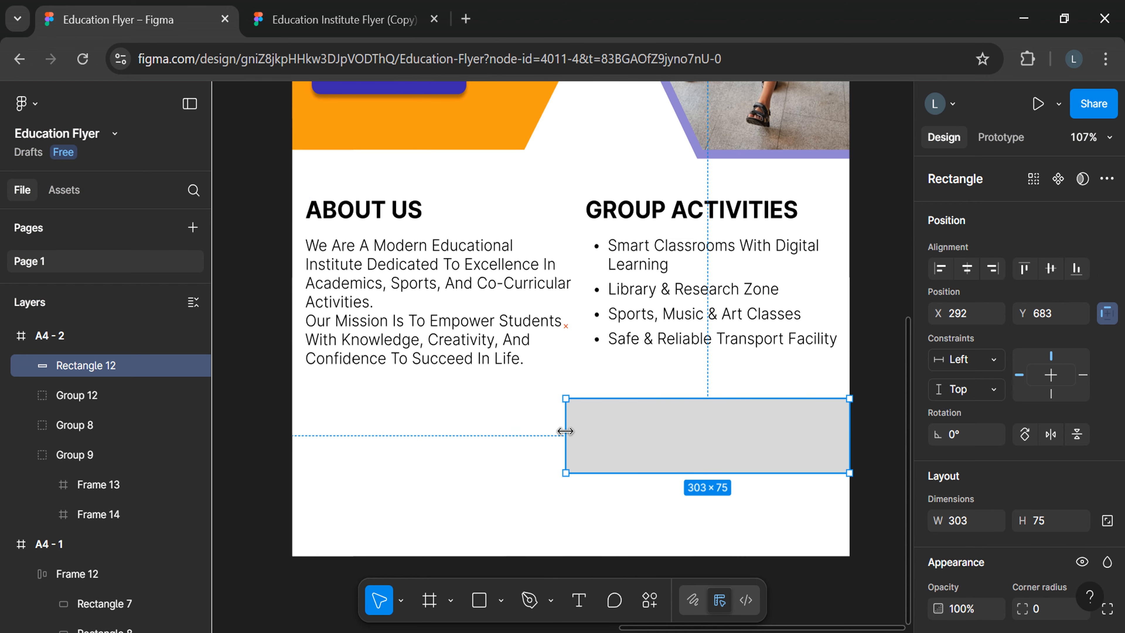
Step: Slant the new rectangle's left edge by moving its top-left corner point inward to the right
double_click(665, 432)
scroll(540, 394, up, 3)
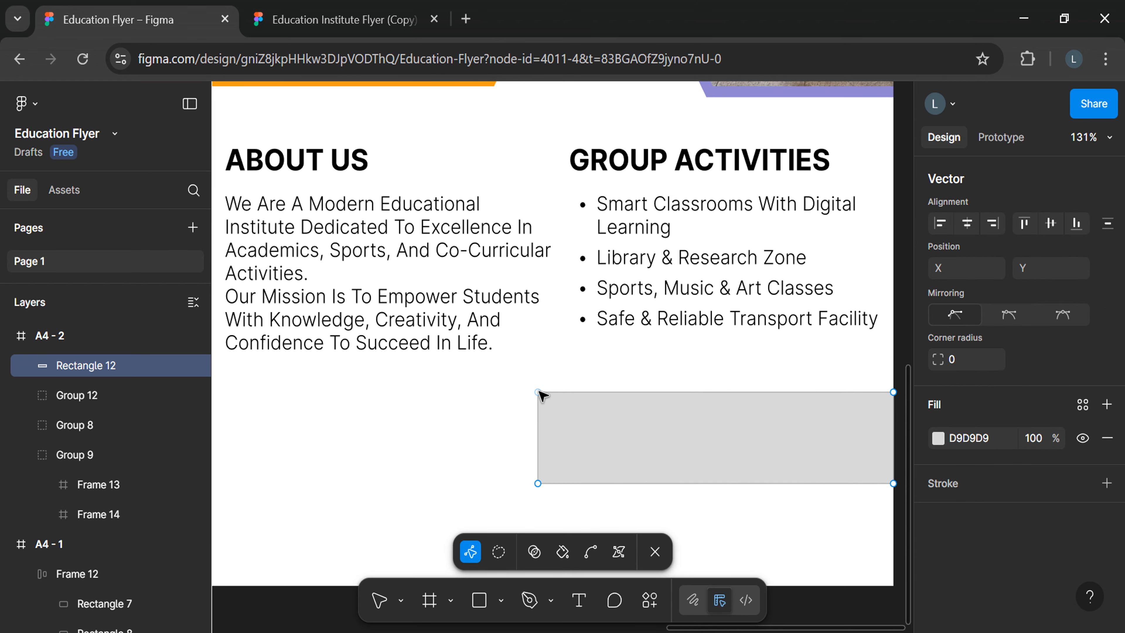
drag(540, 394, 595, 394)
scroll(627, 423, down, 2)
key(Escape)
Step: Fill the slanted shape with the pentagon banner's orange FF9C12 and wrap it in a frame
scroll(626, 423, down, 2)
scroll(1018, 399, down, 4)
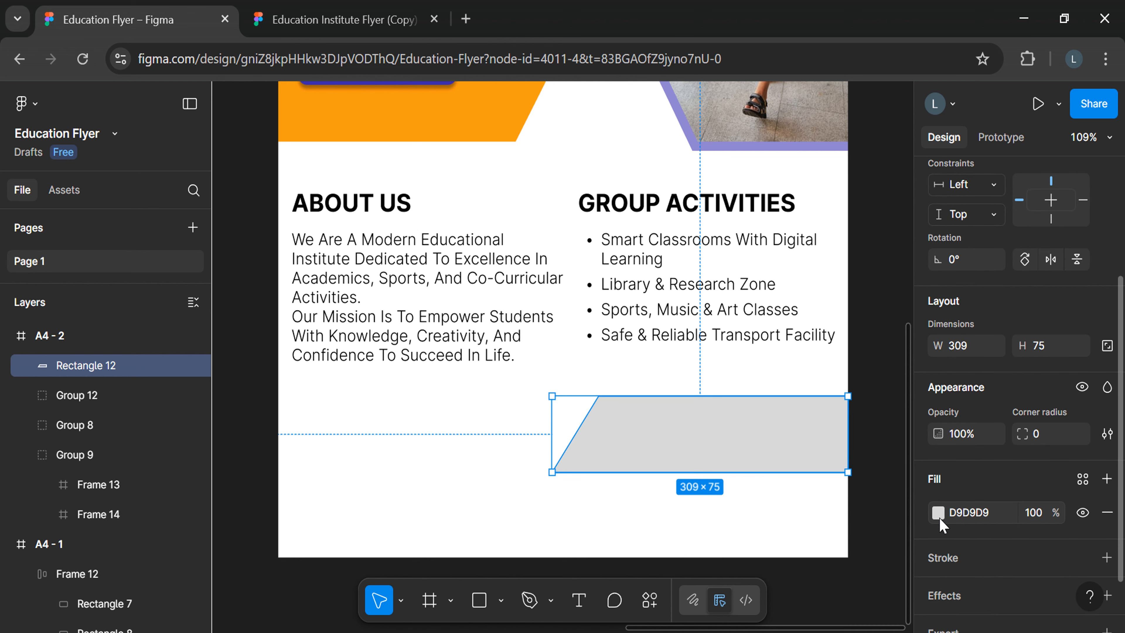
click(937, 513)
click(727, 491)
click(503, 91)
click(896, 194)
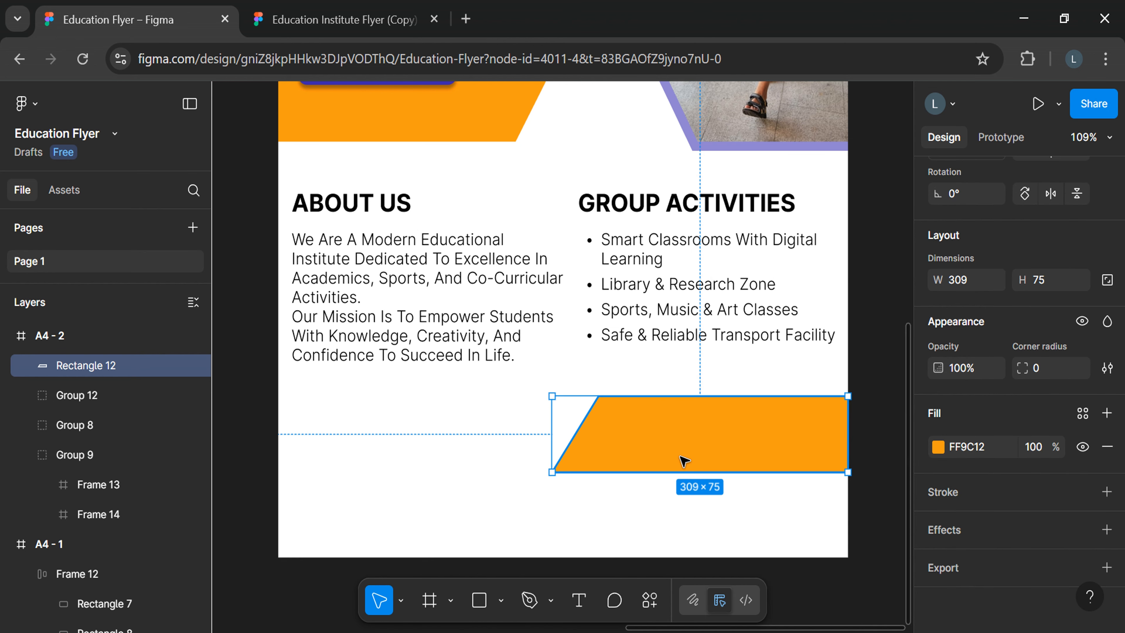
right_click(683, 460)
click(730, 369)
Step: Add the text "up to 40% OFF" on the orange shape and set its weight to Bold
click(606, 424)
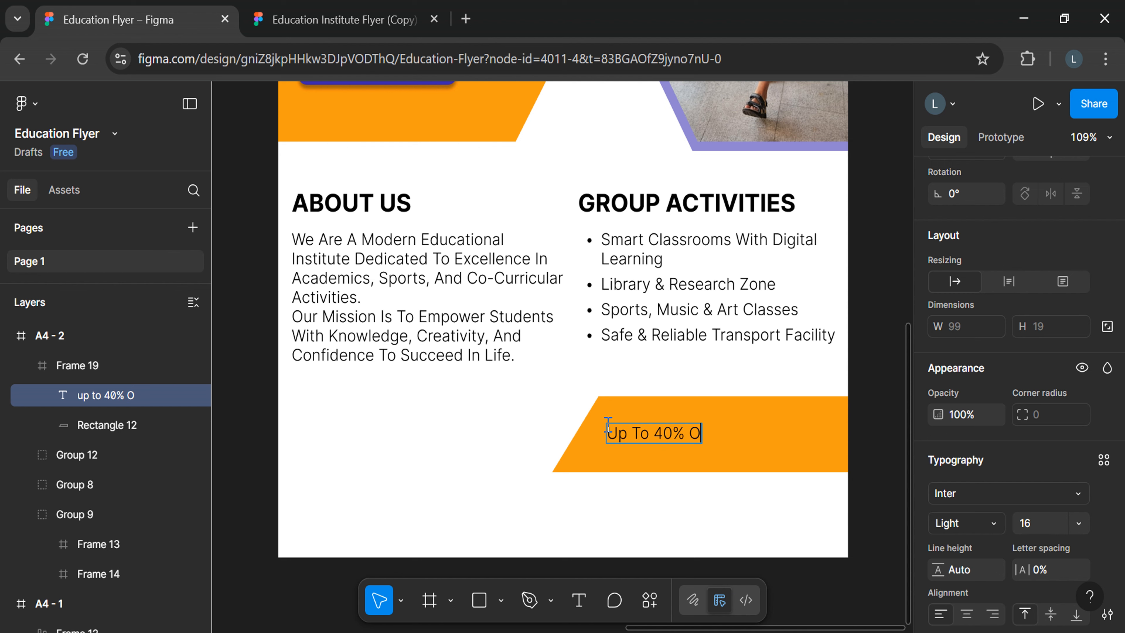
key(ctrl+a)
click(992, 523)
click(994, 293)
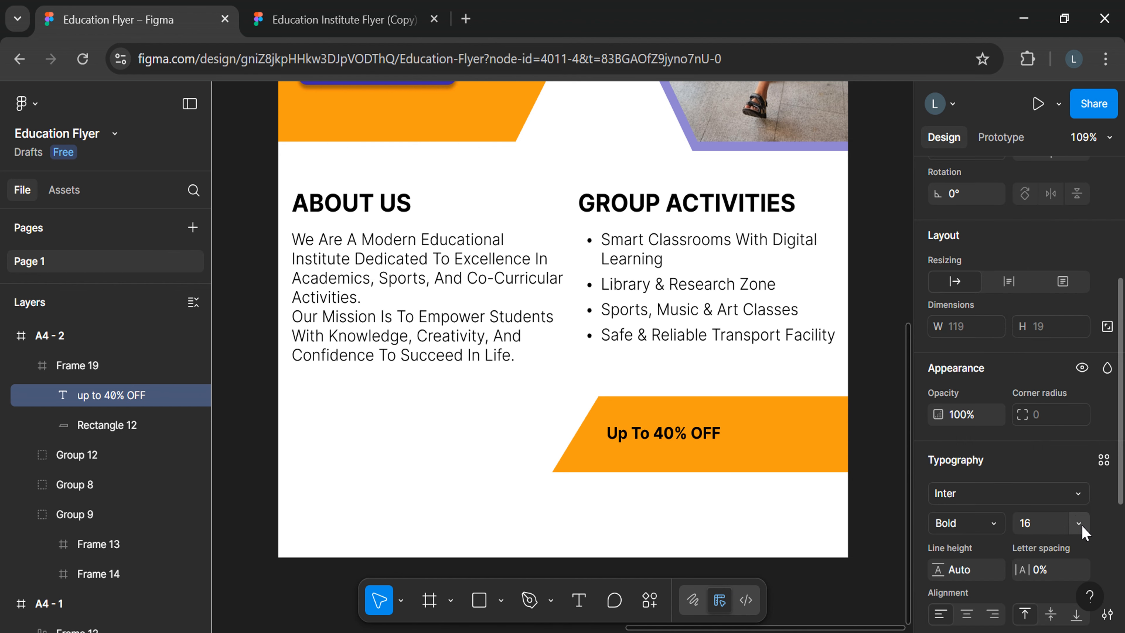
Step: Set the discount text to size 32 in white FFFFFF and center it on the orange banner
click(1078, 524)
click(1057, 437)
click(939, 496)
drag(718, 460, 713, 265)
click(896, 194)
key(Escape)
drag(756, 446, 758, 436)
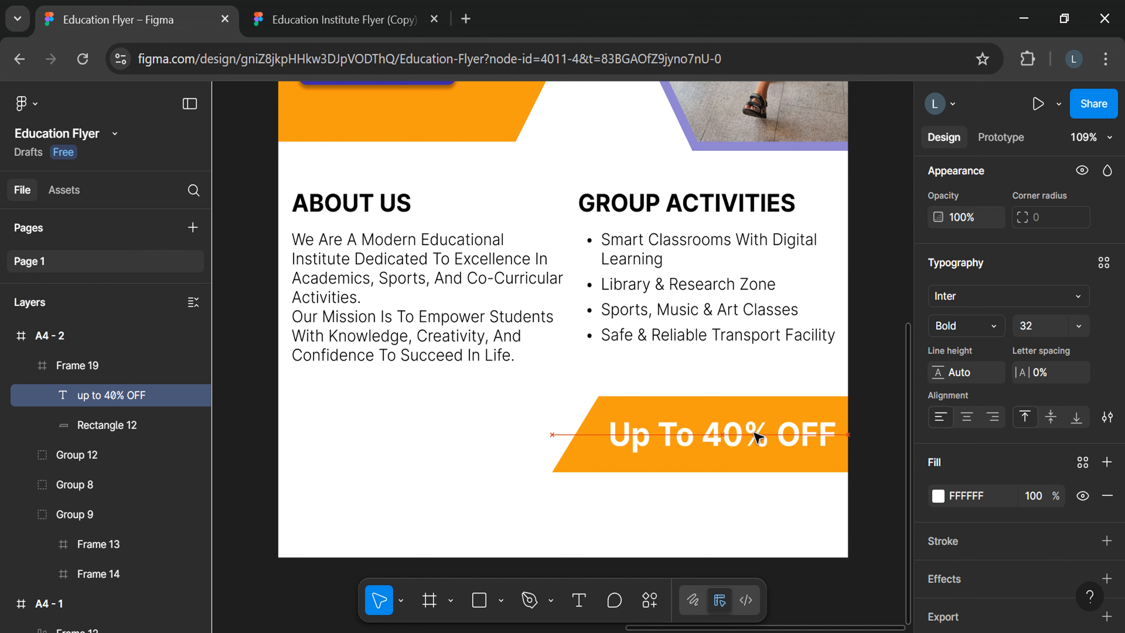
click(704, 492)
click(29, 367)
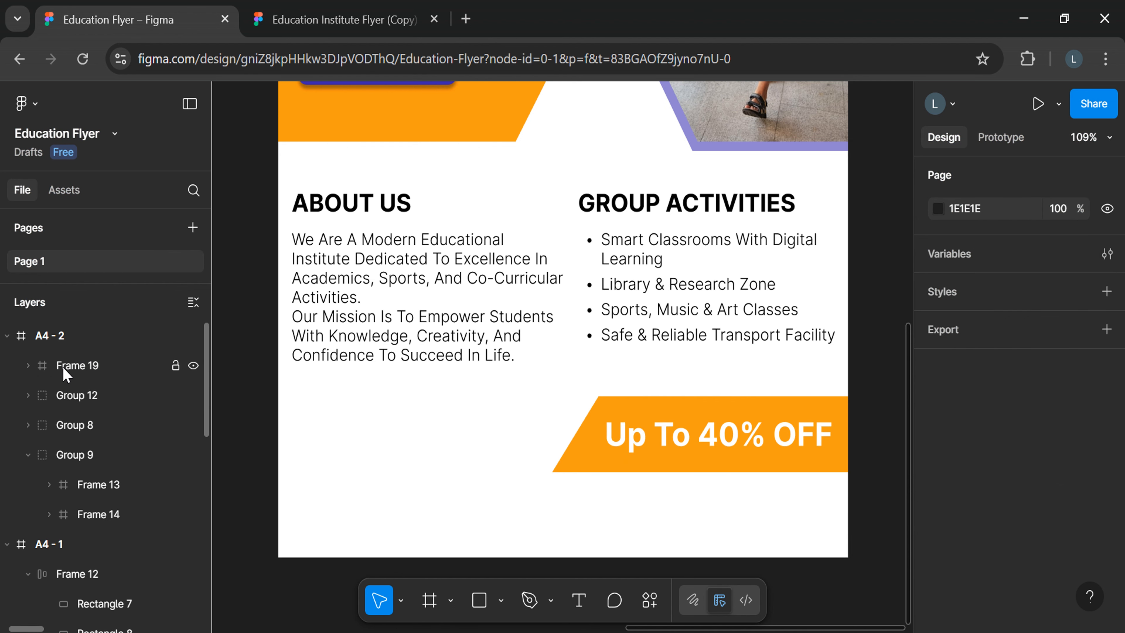
click(63, 367)
click(509, 462)
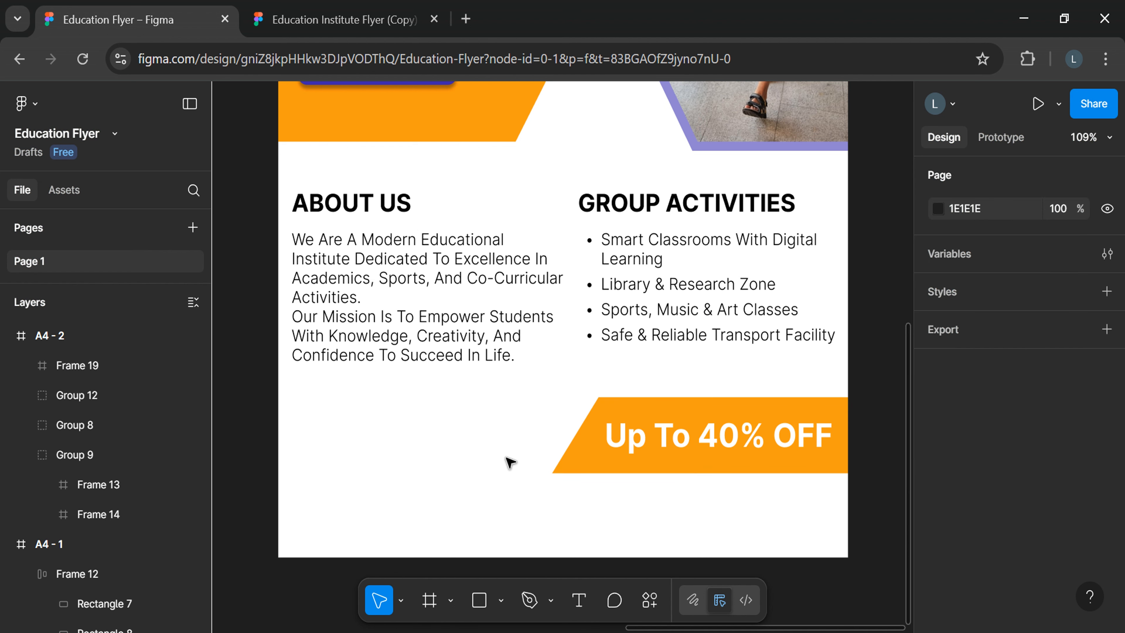
Step: Add the text "your kids deserve the best education" below the About Us paragraph and set its size to 24
click(314, 412)
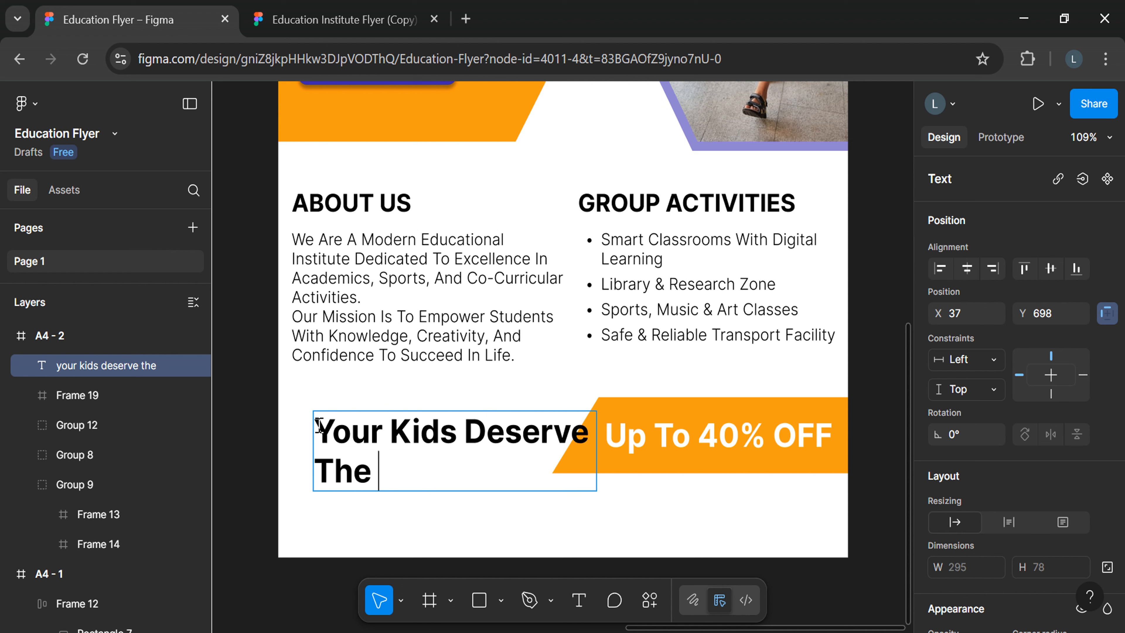
key(ctrl+a)
scroll(1018, 399, down, 5)
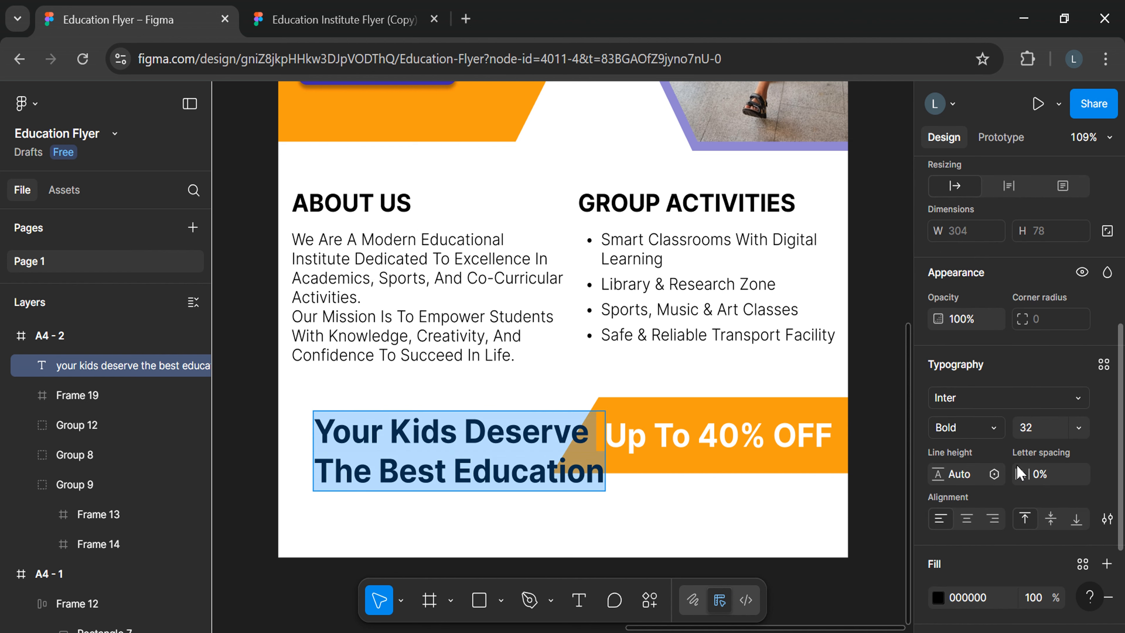
click(1079, 427)
click(1038, 402)
Step: Fill the slogan with purple 3A26AD sampled from the flyer and align its left edge with the About Us text
click(938, 597)
click(728, 491)
scroll(618, 364, up, 2)
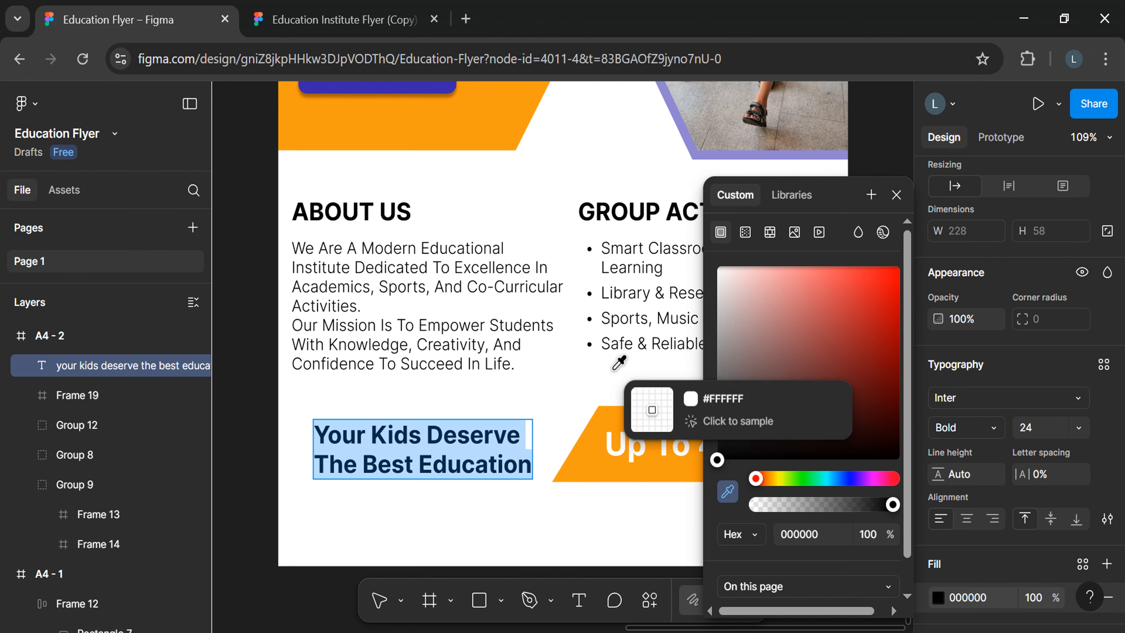
click(446, 139)
scroll(583, 384, down, 2)
click(895, 195)
key(Escape)
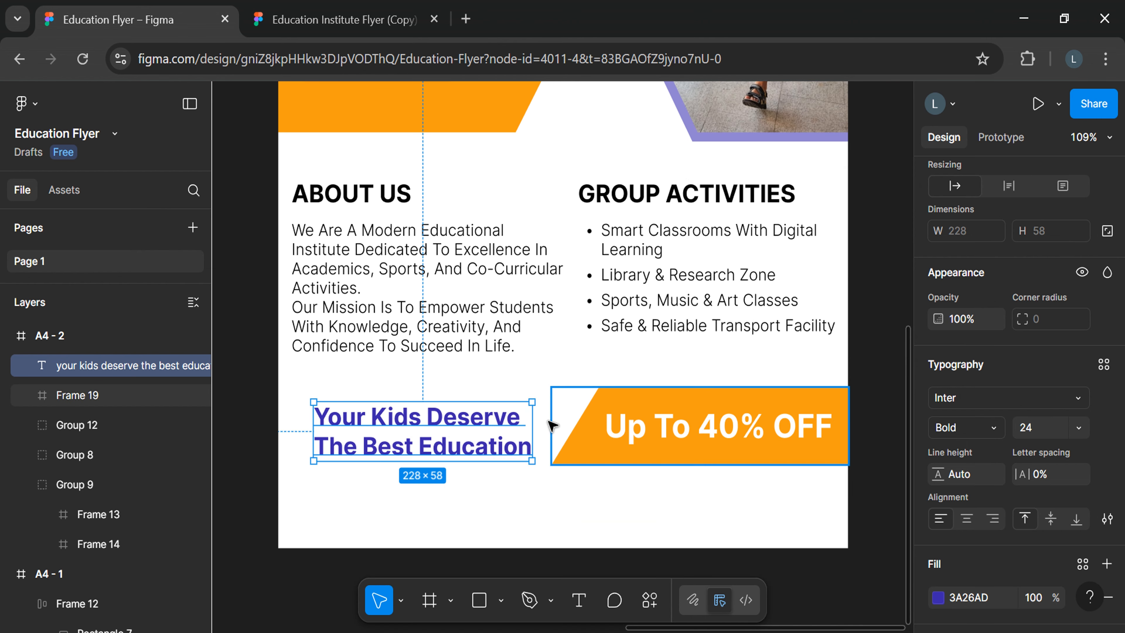
drag(462, 448, 441, 443)
click(484, 494)
scroll(484, 494, down, 1)
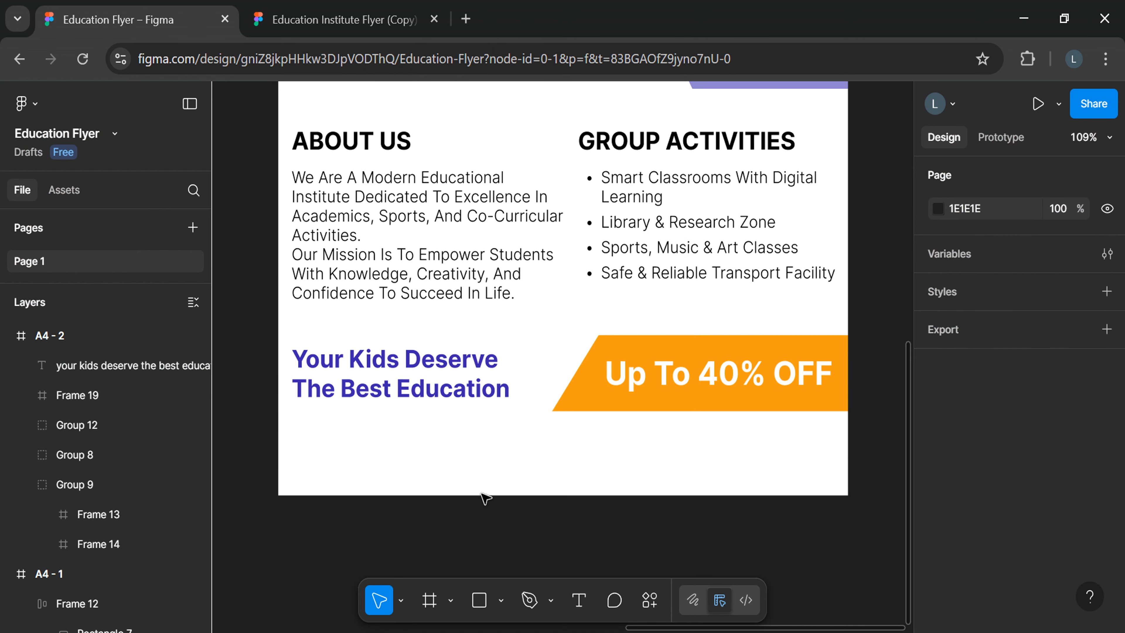
Step: Copy the orange slanted shape to the flyer's bottom-left corner, flip it horizontally and widen it to about 368
double_click(589, 400)
right_click(589, 400)
click(621, 162)
click(476, 470)
key(ctrl+v)
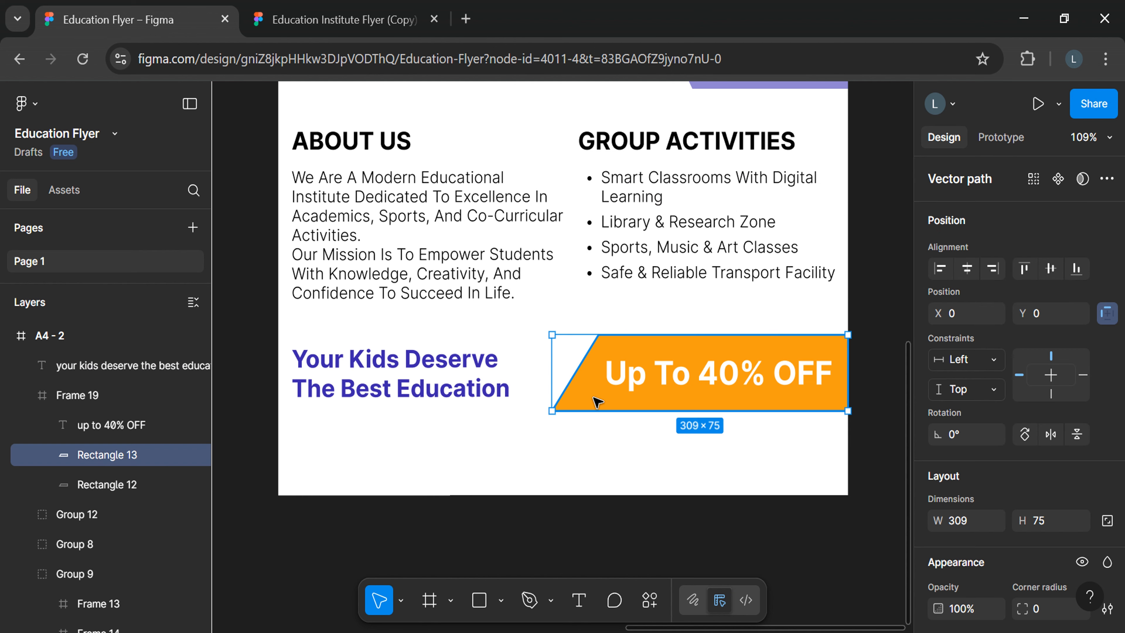
drag(593, 398, 465, 481)
click(1048, 441)
drag(631, 469, 490, 467)
drag(573, 457, 627, 454)
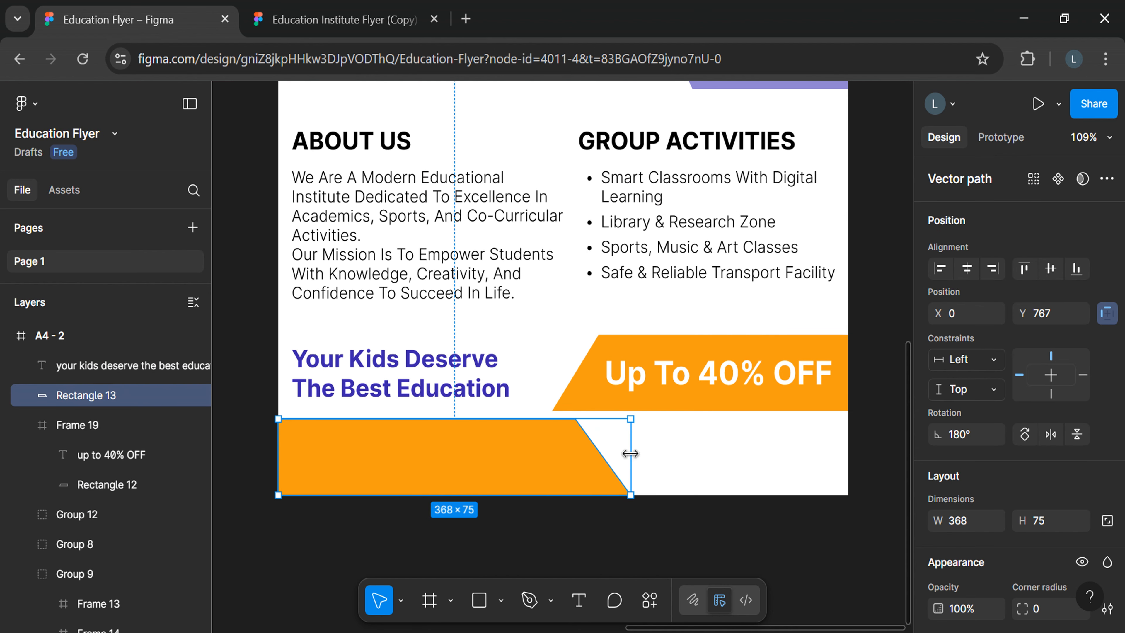
Step: Lower the discount banner to meet the new orange shape's upper edge and wrap the new shape in a frame
drag(669, 398, 671, 401)
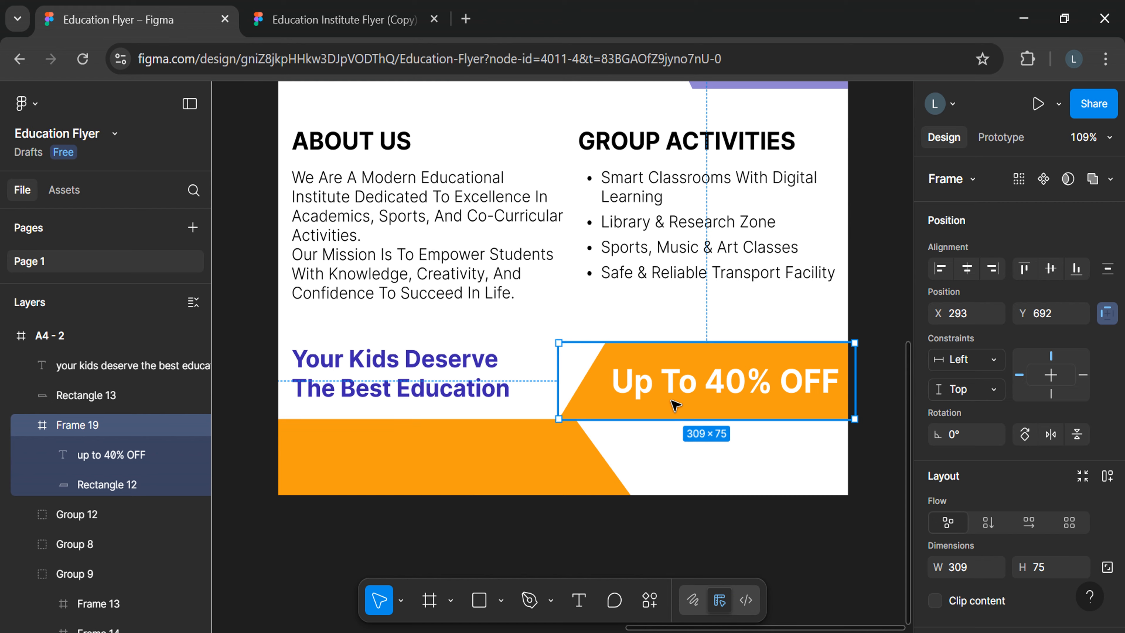
right_click(553, 463)
click(607, 370)
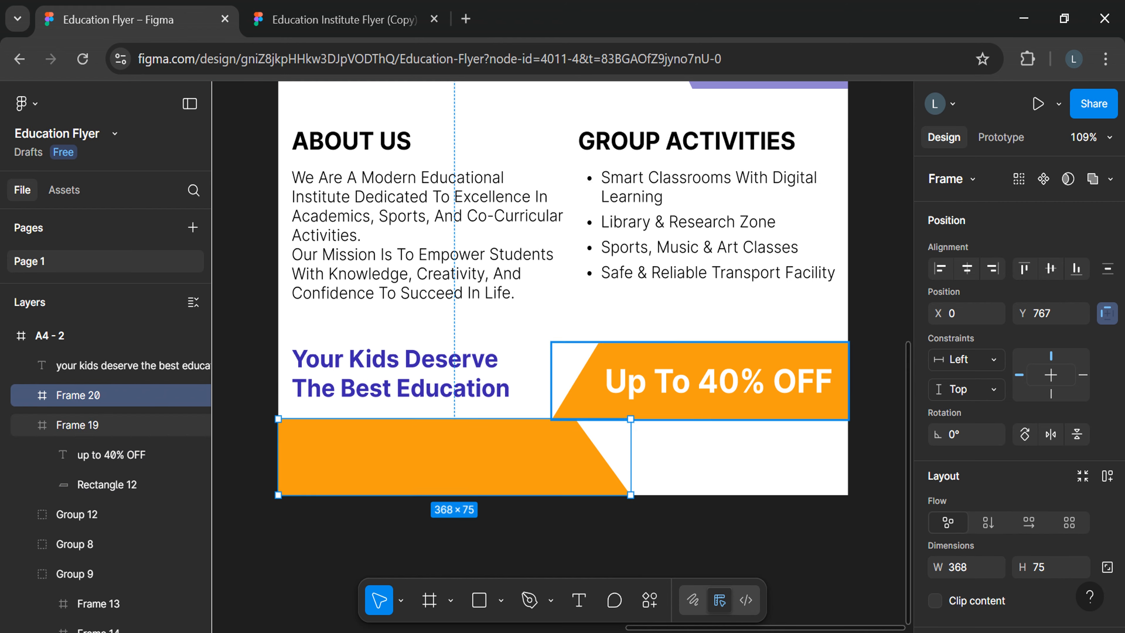
Step: Copy the Instagram, Facebook and Twitter icons from the A4 - 1 page into the flyer's lower orange frame
scroll(557, 429, down, 3)
scroll(557, 428, left, 10)
scroll(558, 428, up, 5)
click(565, 304)
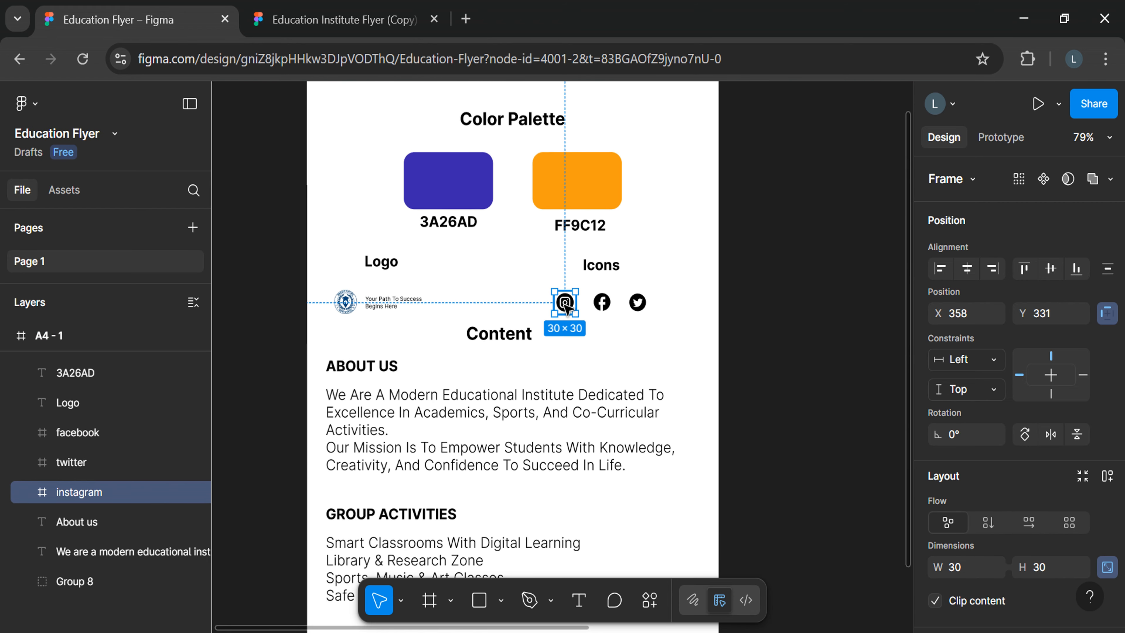
shift+click(119, 463)
shift+click(108, 436)
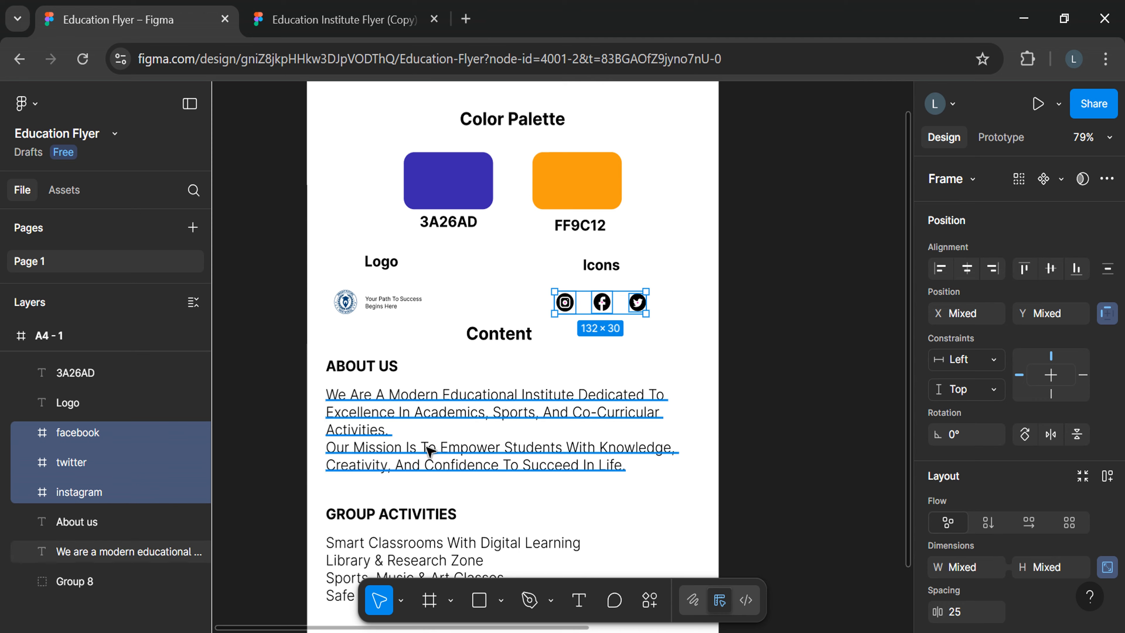
scroll(487, 460, right, 10)
scroll(532, 470, down, 4)
scroll(552, 473, up, 3)
scroll(551, 473, left, 1)
click(545, 437)
key(ctrl+v)
Step: Recolor the three social icons white FFFFFF and place them on the lower orange shape
scroll(996, 399, down, 10)
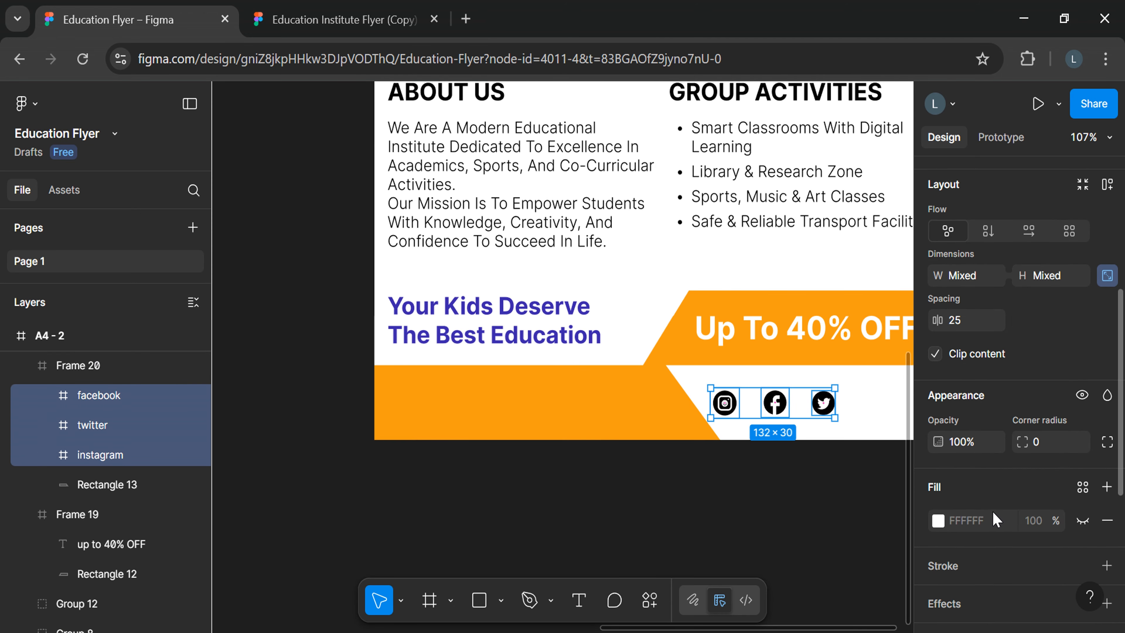
click(938, 405)
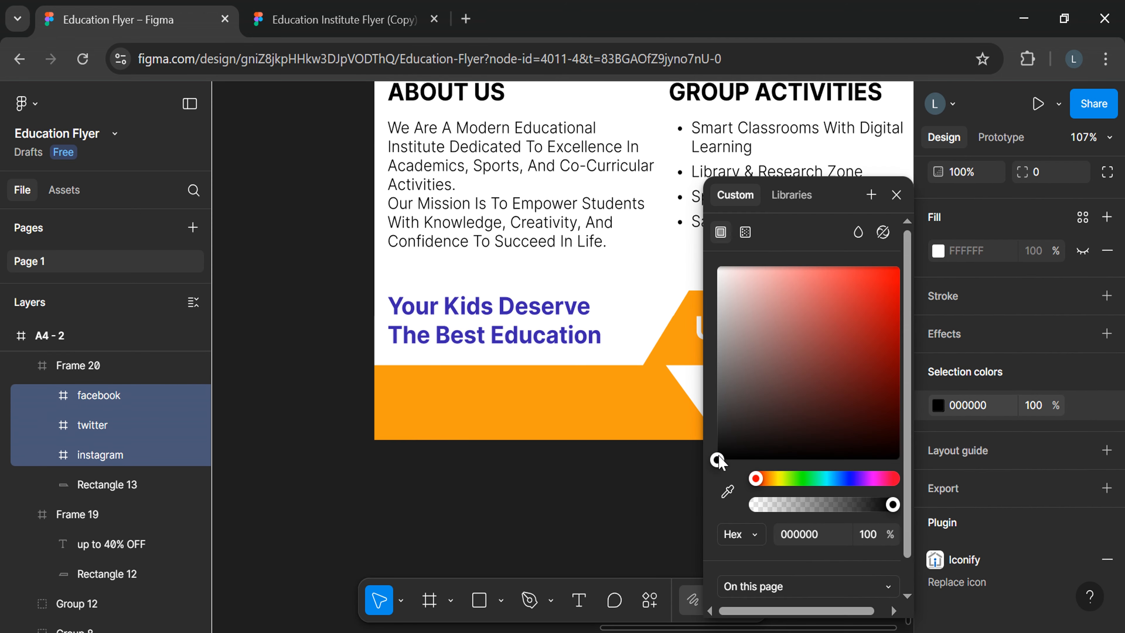
click(896, 195)
click(509, 421)
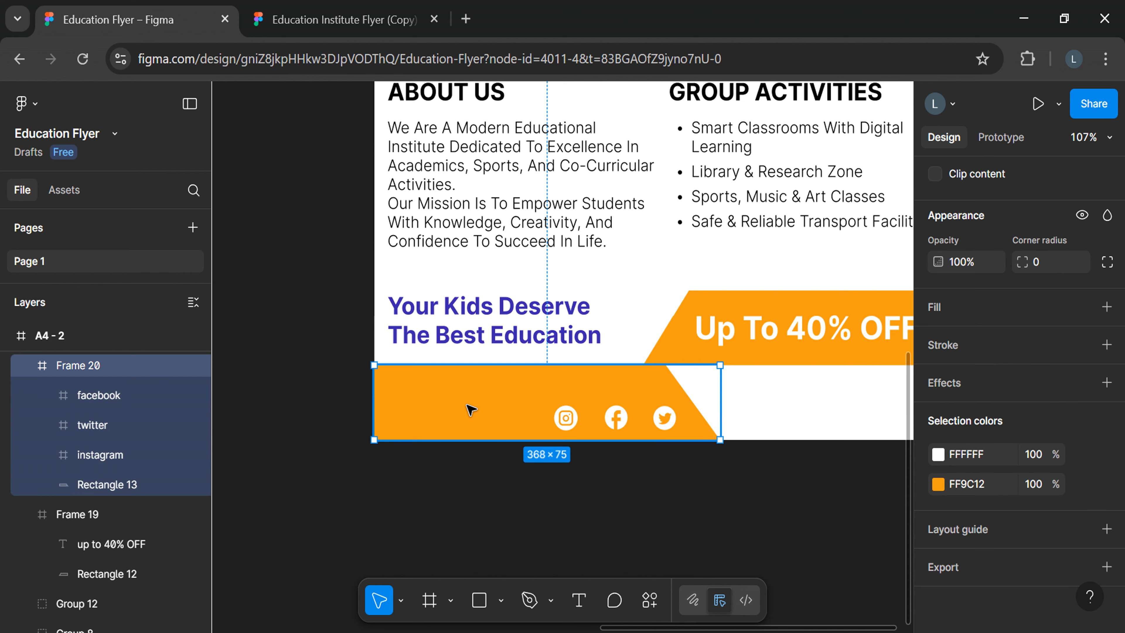
Step: Add a "contact -" line with the phone number on the lower orange shape, in Semi Bold, size 18, white FFFFFF
click(408, 381)
text(con)
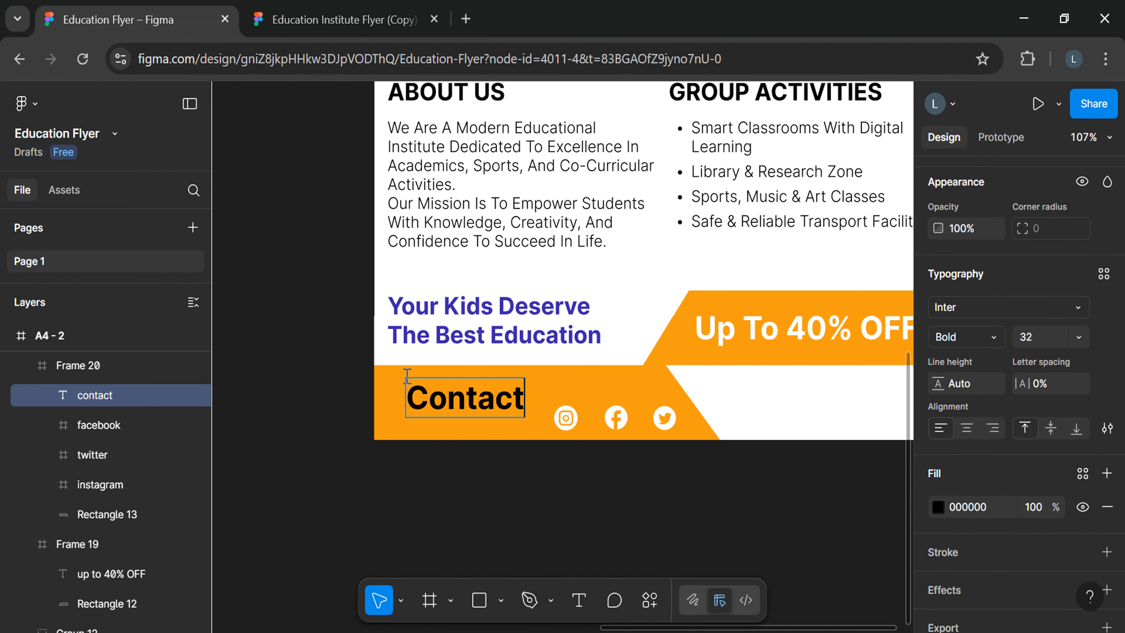
double_click(443, 399)
click(992, 345)
click(987, 266)
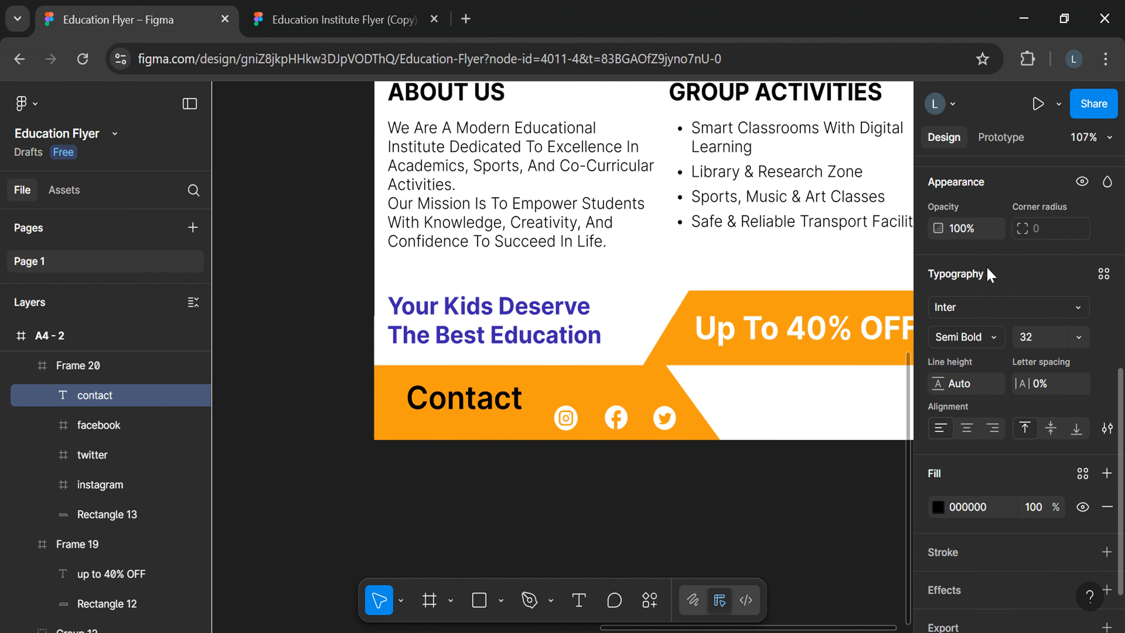
click(1078, 337)
click(1057, 288)
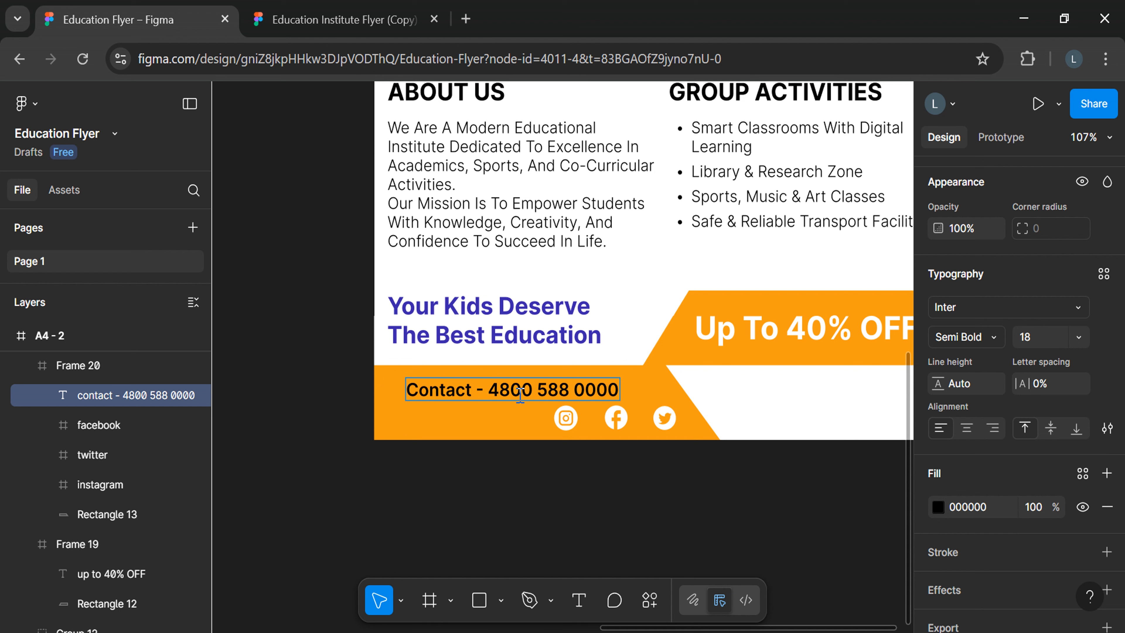
click(938, 506)
drag(720, 392, 711, 259)
click(896, 194)
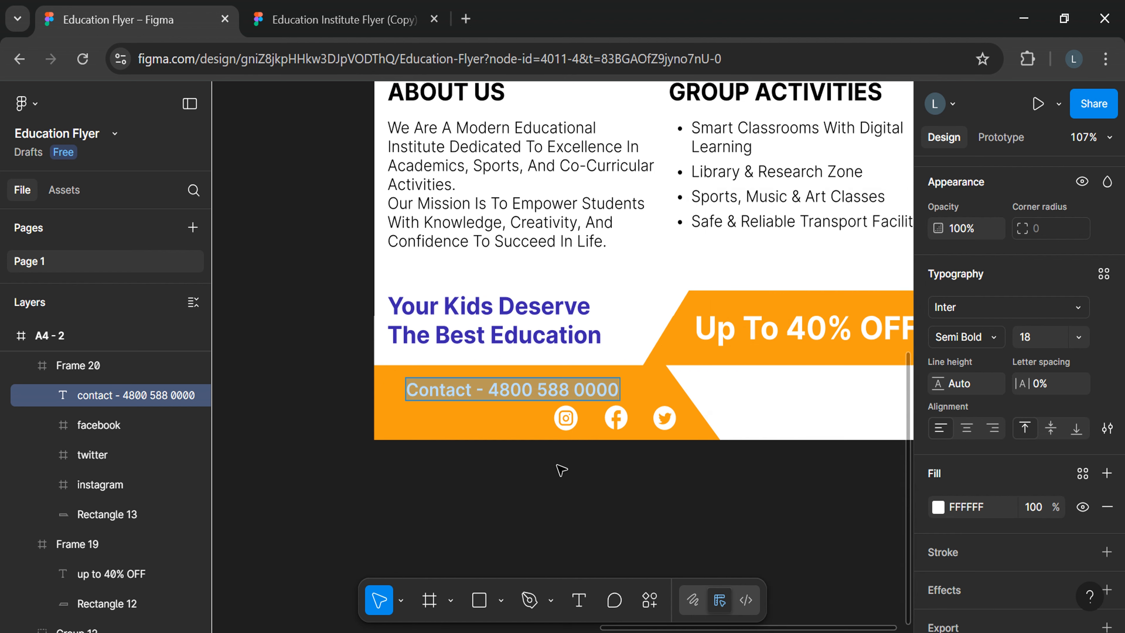
Step: Add the handle text "yourclub_Ig" below the contact line in Light, size 12, with fill FFFDFD
scroll(558, 466, up, 3)
key(t)
click(325, 401)
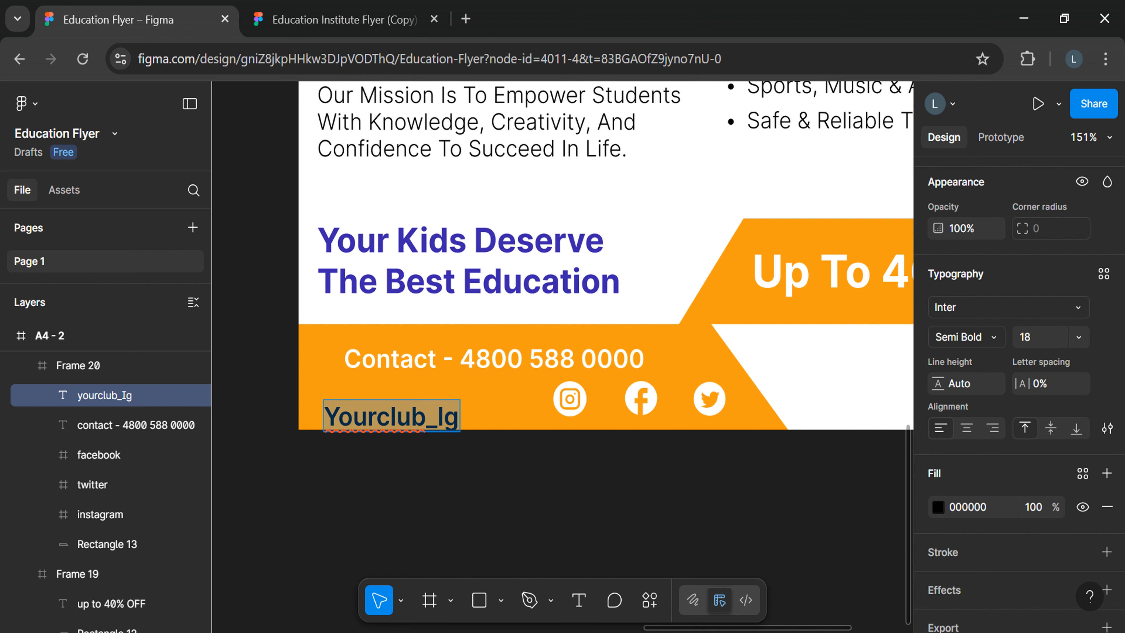
click(966, 337)
click(981, 194)
click(1078, 336)
click(1063, 283)
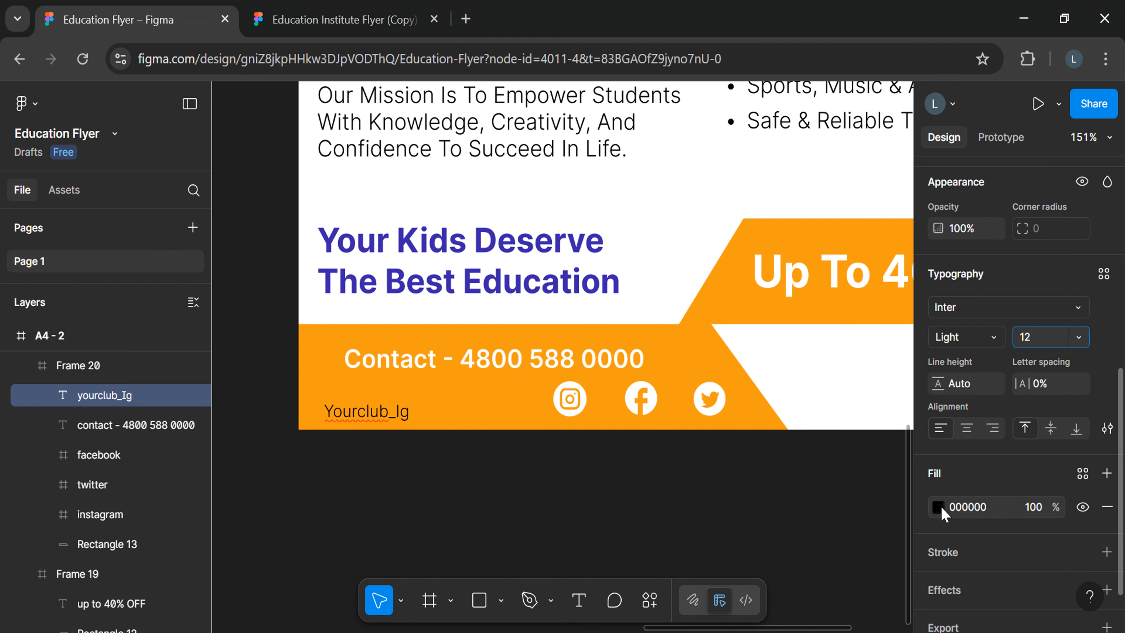
click(938, 507)
drag(718, 456, 719, 251)
click(892, 194)
Step: Duplicate the yourclub_Ig handle and place the copy just below the Twitter icon
right_click(405, 351)
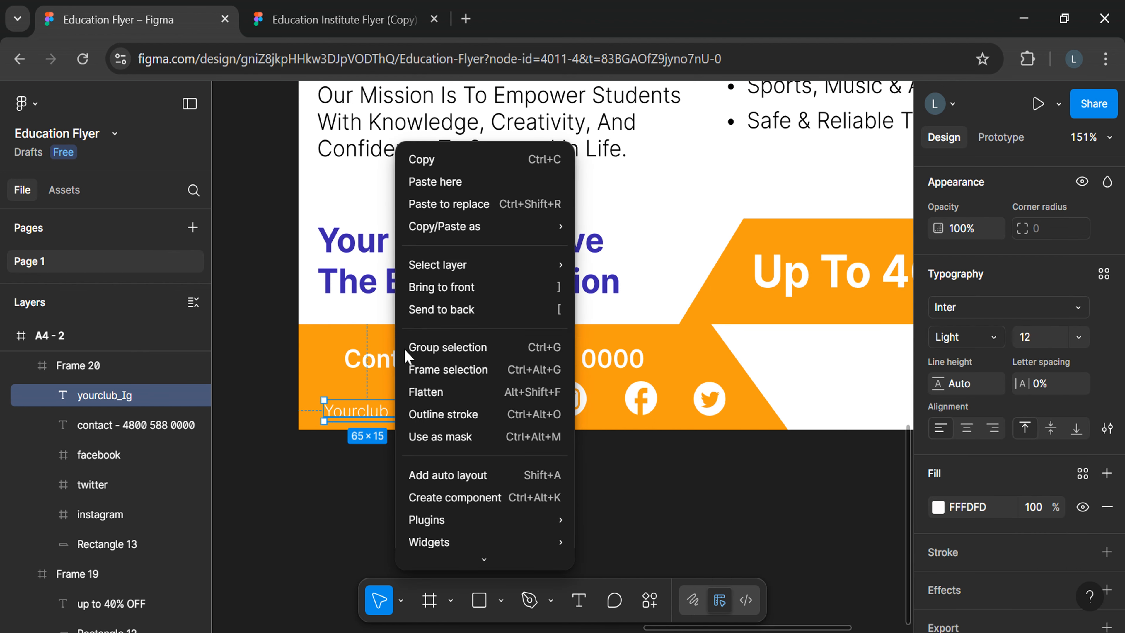
click(425, 161)
click(445, 416)
key(ctrl+v)
drag(379, 412, 476, 414)
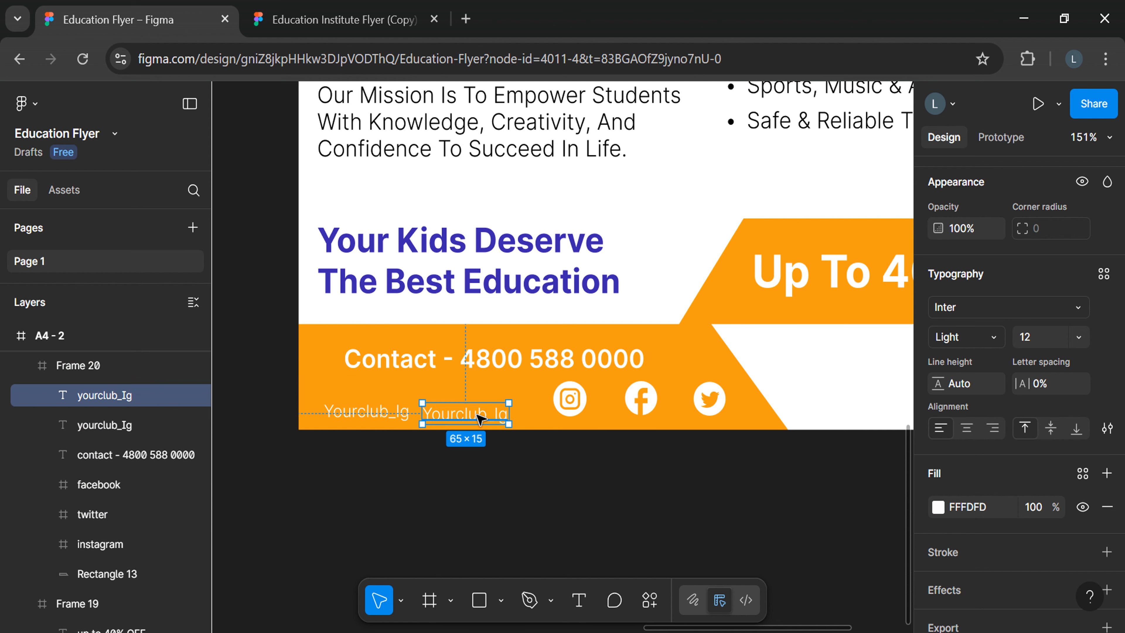
drag(746, 420, 758, 420)
Step: Move the Instagram icon below the start of the contact line, with the original yourclub_Ig handle directly to its right
drag(570, 398, 344, 379)
drag(372, 411, 432, 403)
drag(346, 381, 358, 404)
click(404, 407)
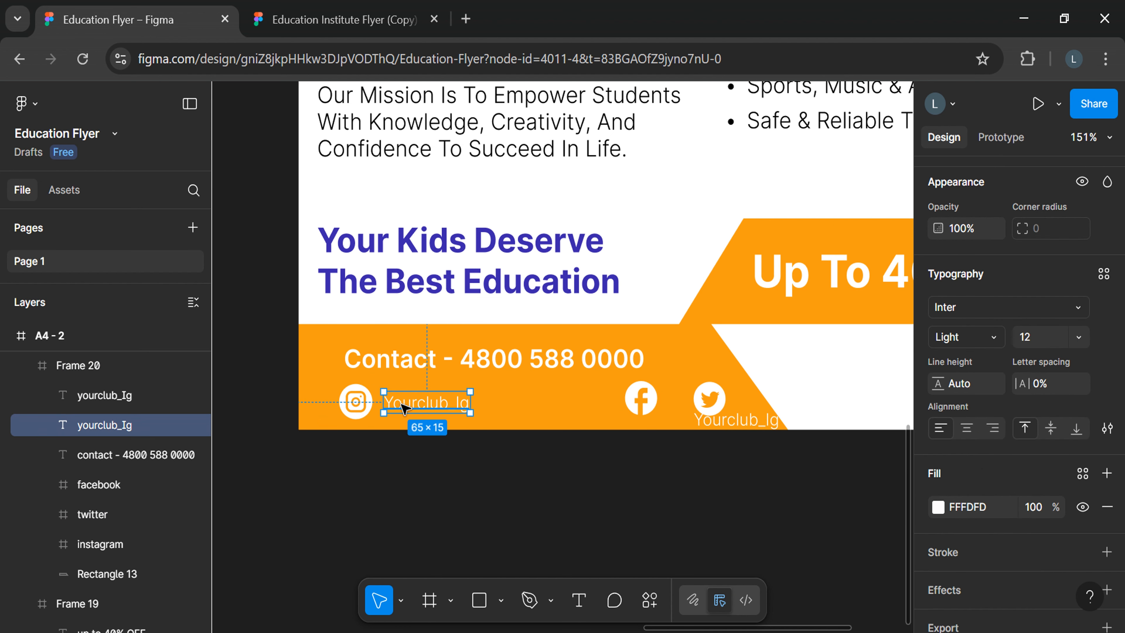
Step: Group the Instagram icon and its handle with a spacing of 2, and move the group closer to the flyer's left edge
shift+click(100, 543)
scroll(974, 399, up, 3)
drag(939, 330, 937, 330)
scroll(1035, 344, up, 5)
right_click(446, 403)
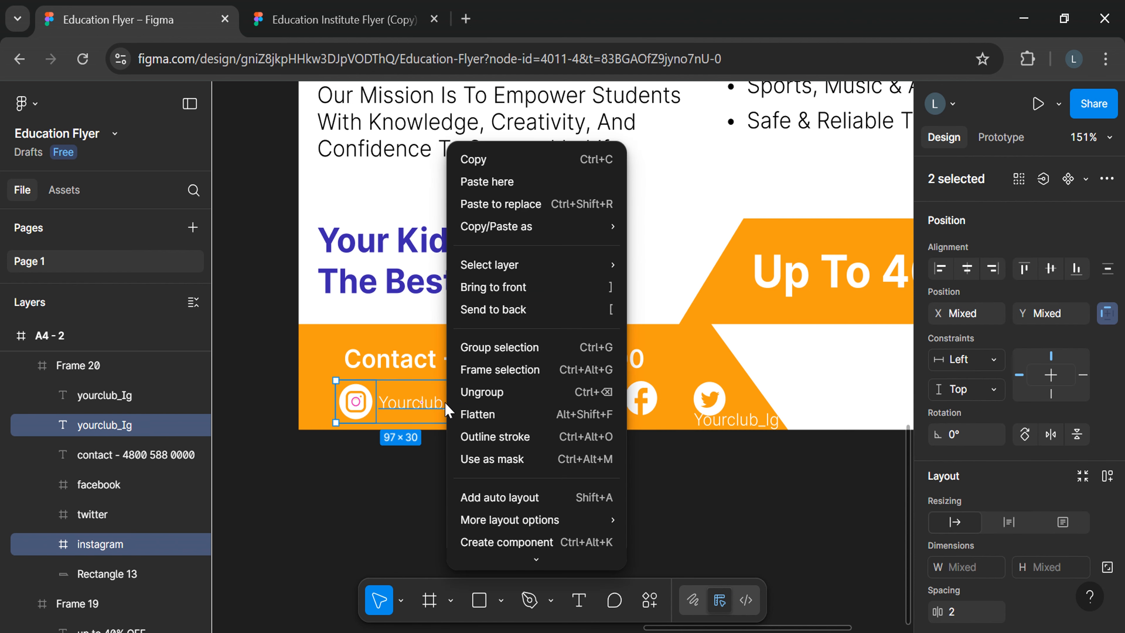
click(473, 349)
double_click(414, 398)
drag(412, 396, 381, 398)
Step: Move the copied handle beside the Instagram group, change it to "yourclub_Fb" and set the Facebook icon at its left
drag(702, 418, 616, 406)
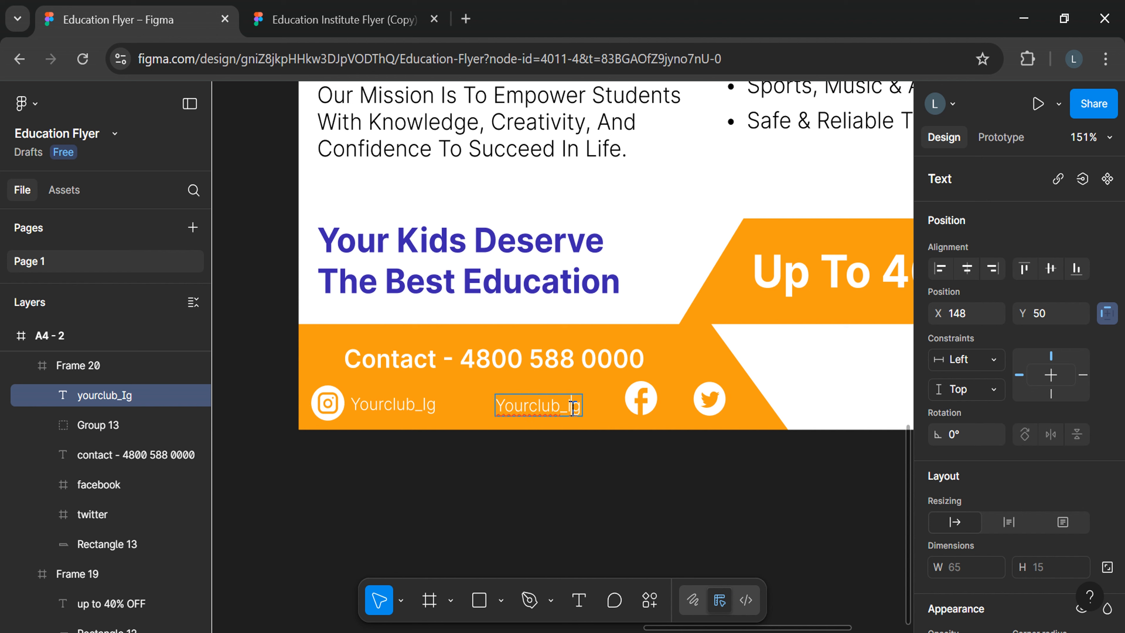
text(b)
key(Escape)
drag(638, 408, 473, 412)
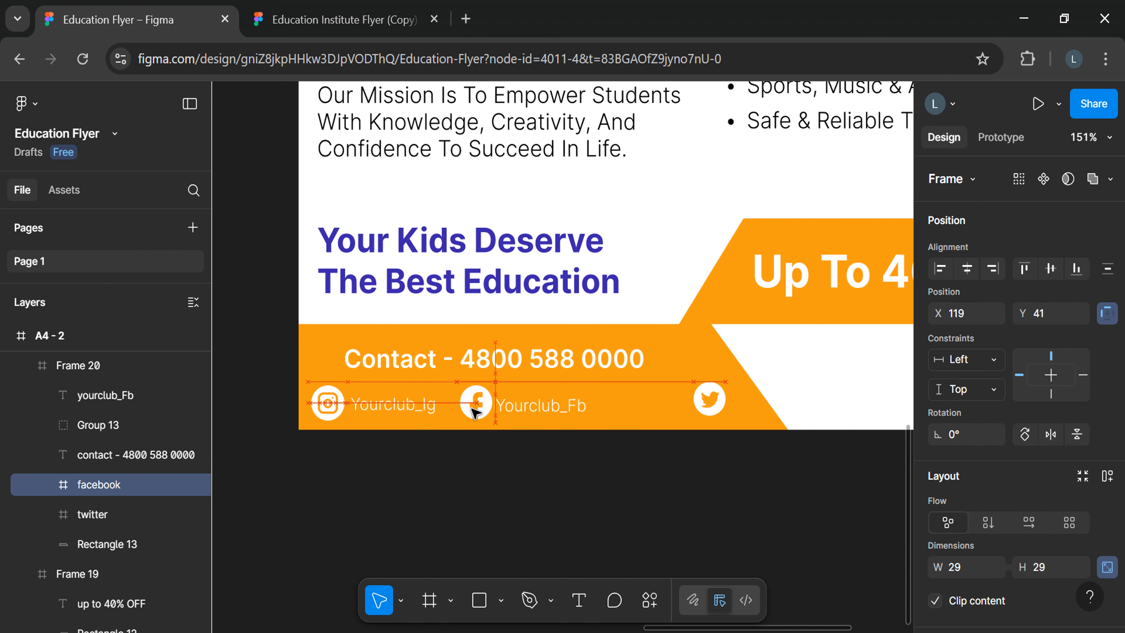
Step: Space the Facebook icon and yourclub_Fb handle 2 apart on a shared vertical center and group them
click(140, 396)
shift+click(131, 485)
scroll(1010, 399, down, 2)
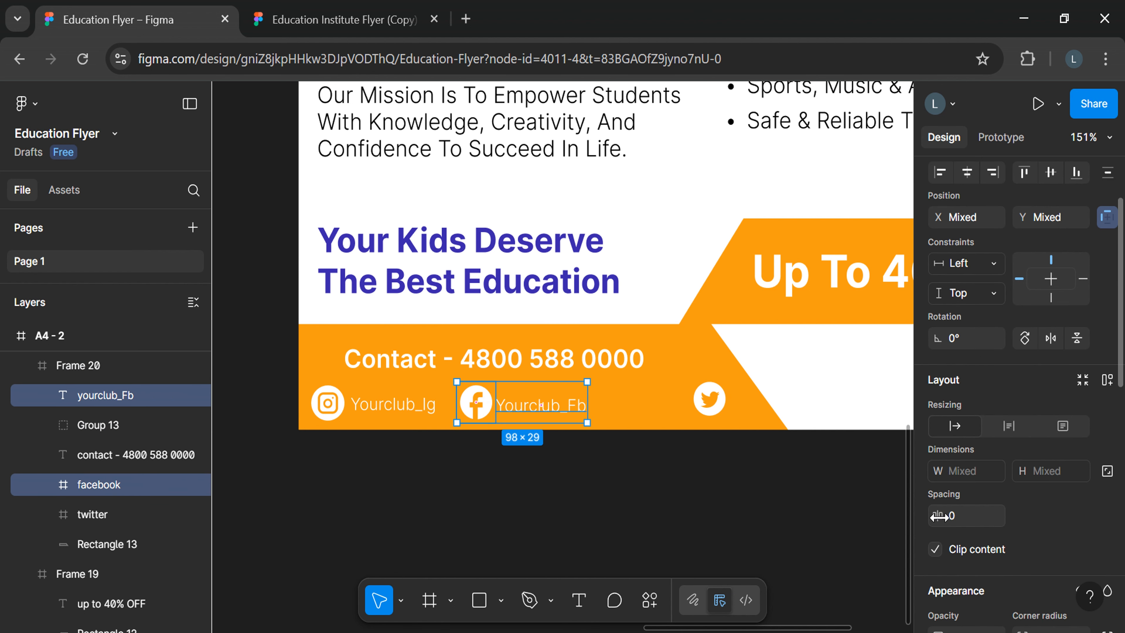
drag(939, 515, 940, 527)
scroll(987, 432, up, 2)
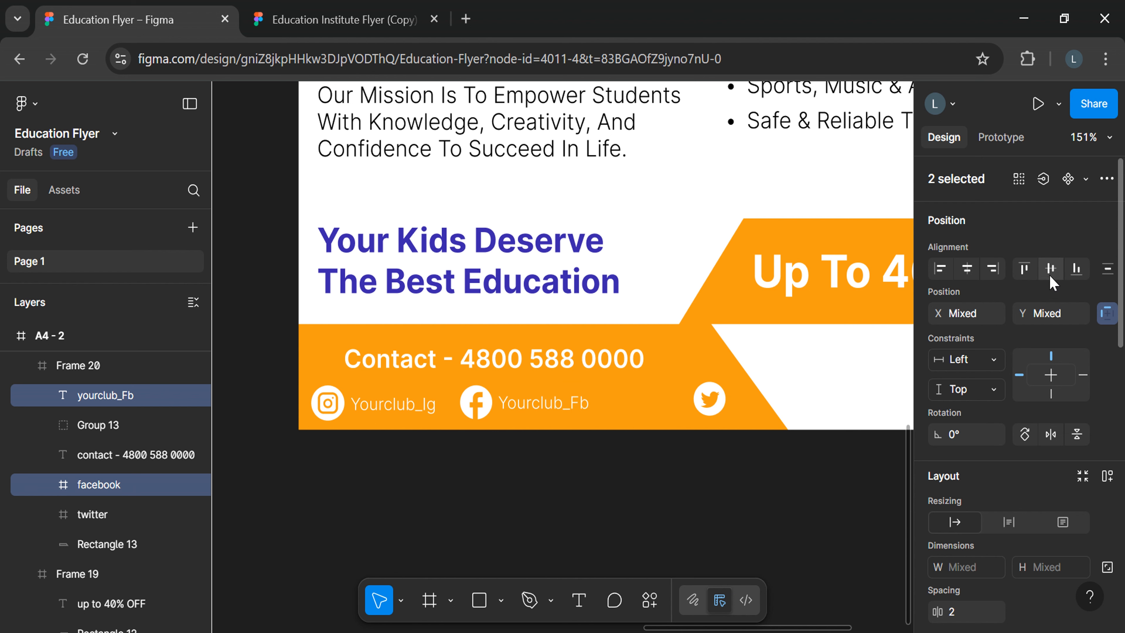
right_click(545, 402)
click(575, 347)
Step: Duplicate the yourclub_Fb handle as "yourclub_Tw" at the end of the social row, with the Twitter icon at its left
right_click(561, 403)
click(579, 163)
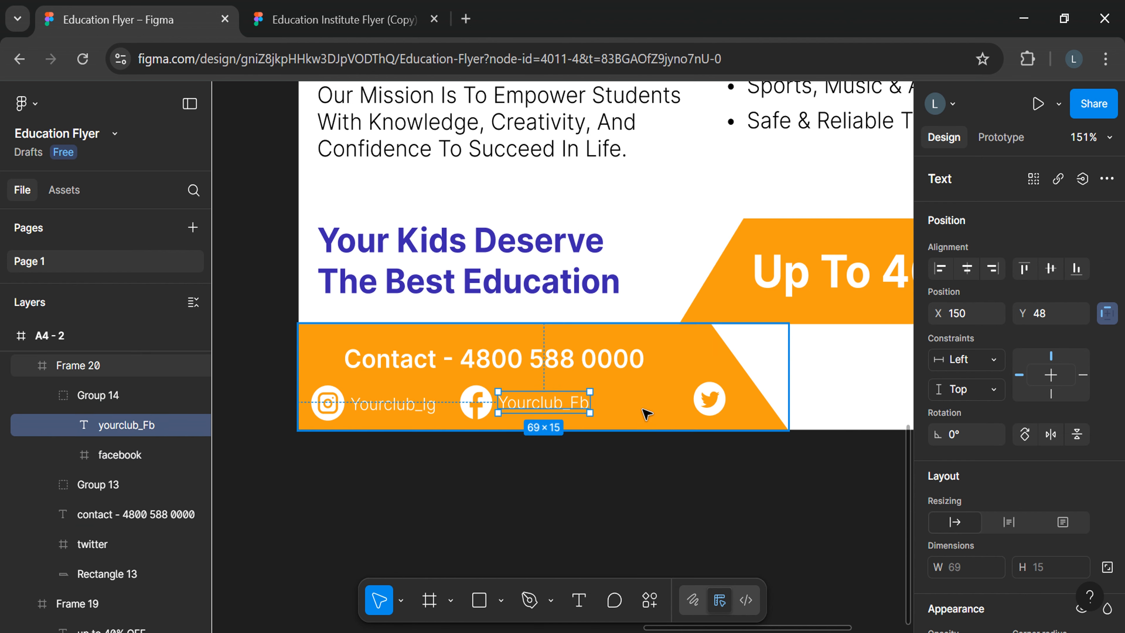
key(ctrl+v)
drag(373, 342, 731, 410)
click(689, 381)
drag(710, 391, 655, 397)
Step: Set the spacing between the Twitter icon and yourclub_Tw handle to 2 and group them
shift+click(201, 394)
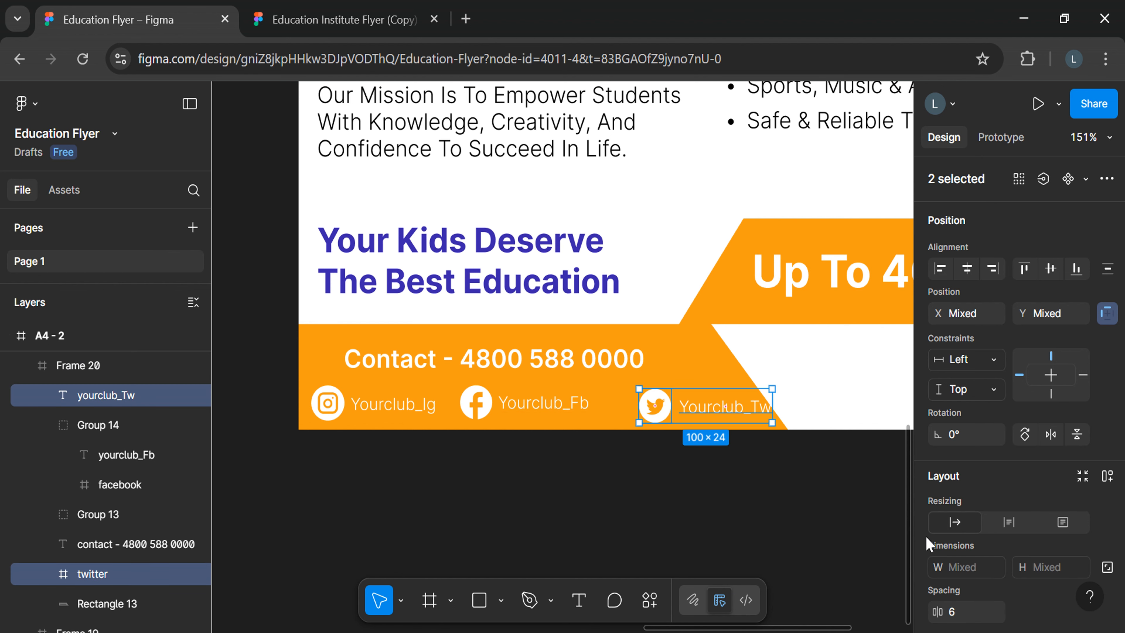
scroll(933, 498, down, 3)
scroll(1056, 315, up, 3)
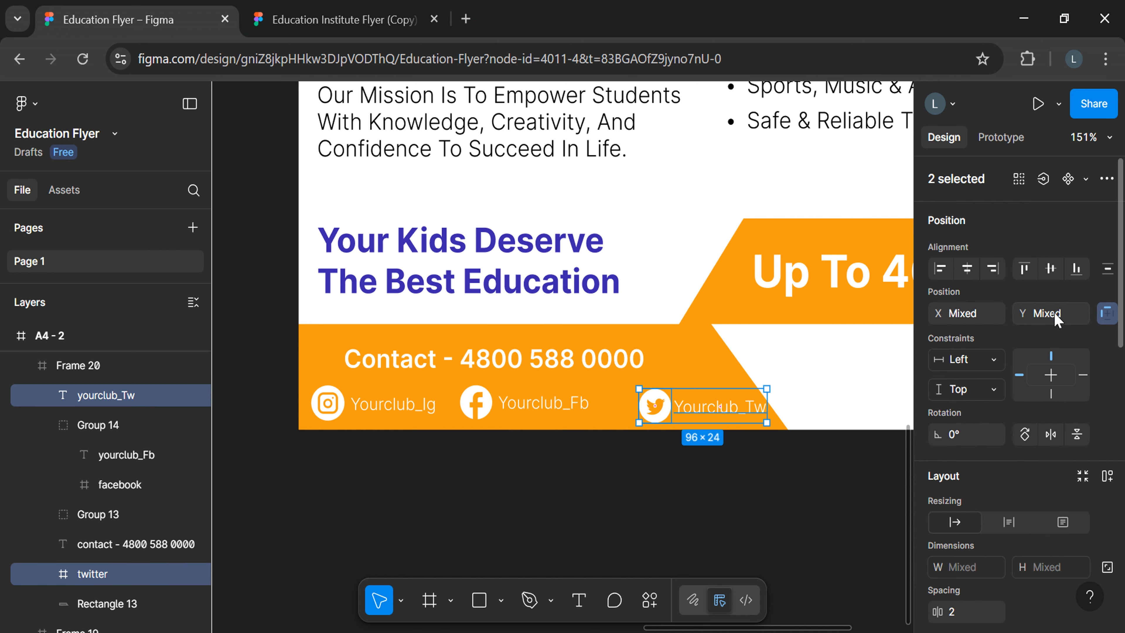
right_click(721, 415)
click(728, 349)
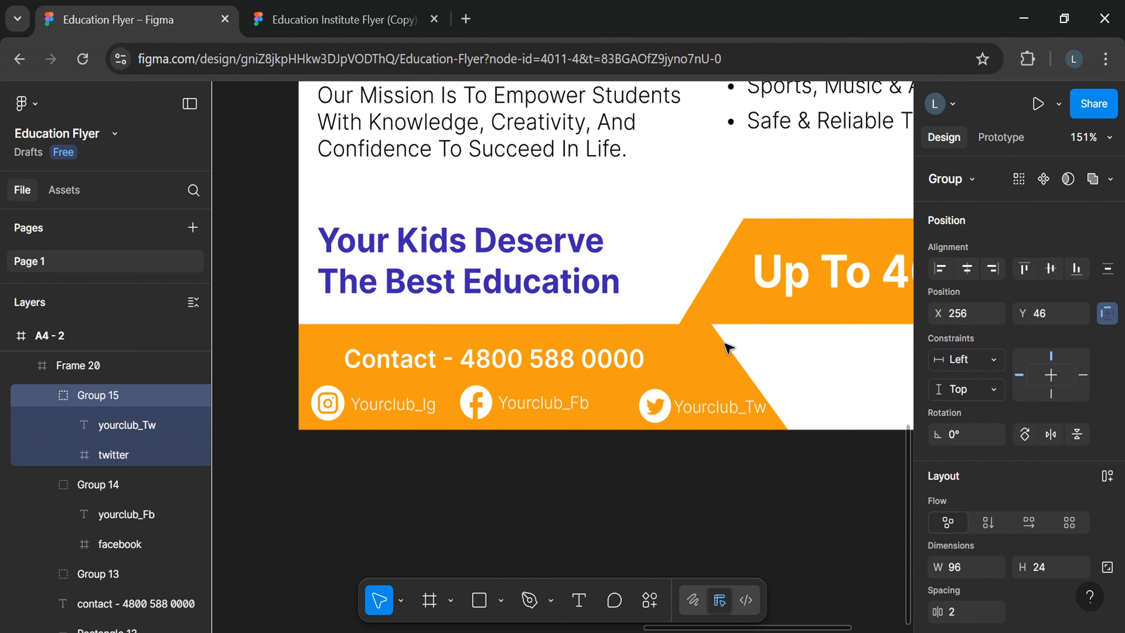
Step: Collapse the Instagram, Facebook and Twitter handle groups, set the spacing between them to 9, and group all three
click(50, 395)
click(52, 424)
click(50, 453)
shift+click(92, 425)
shift+click(98, 452)
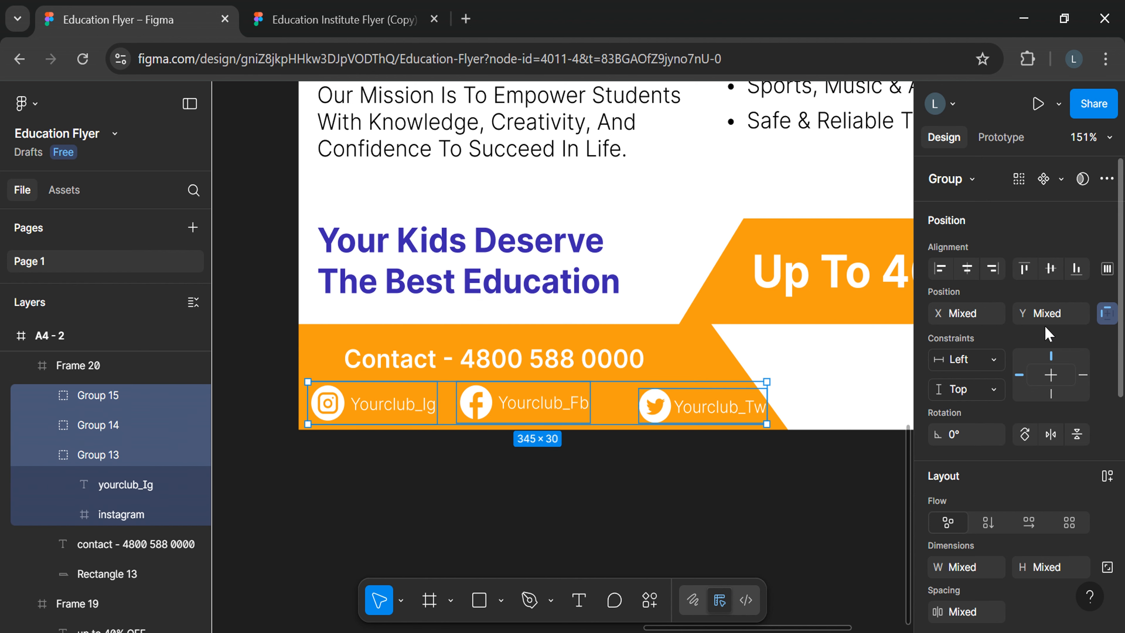
scroll(992, 465, down, 2)
click(980, 522)
text(7)
key(Return)
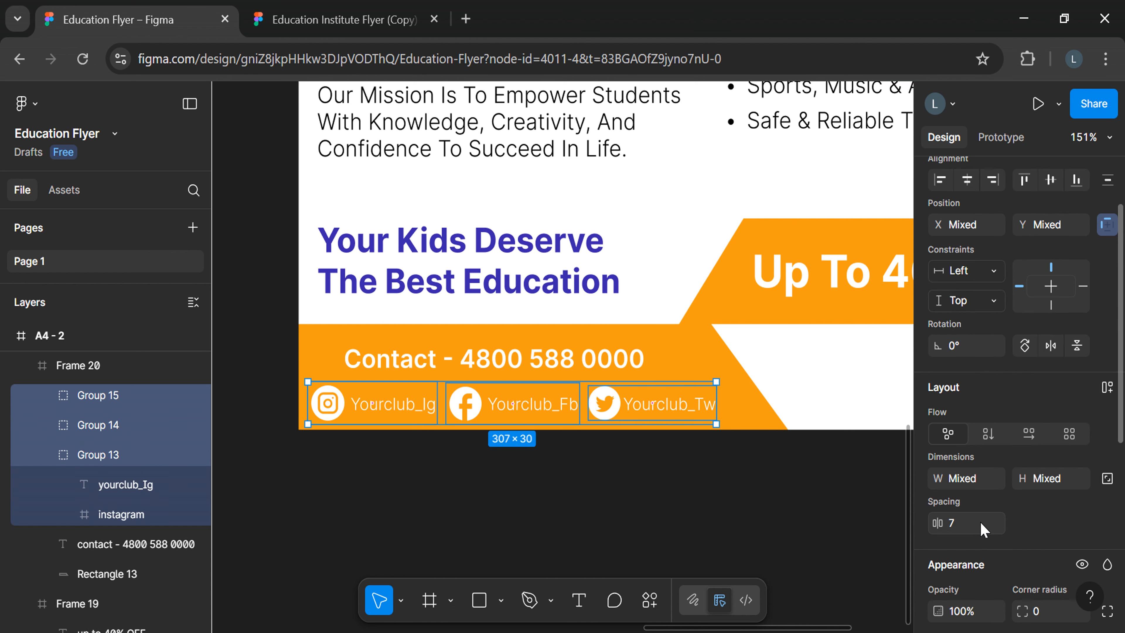
drag(935, 522, 933, 523)
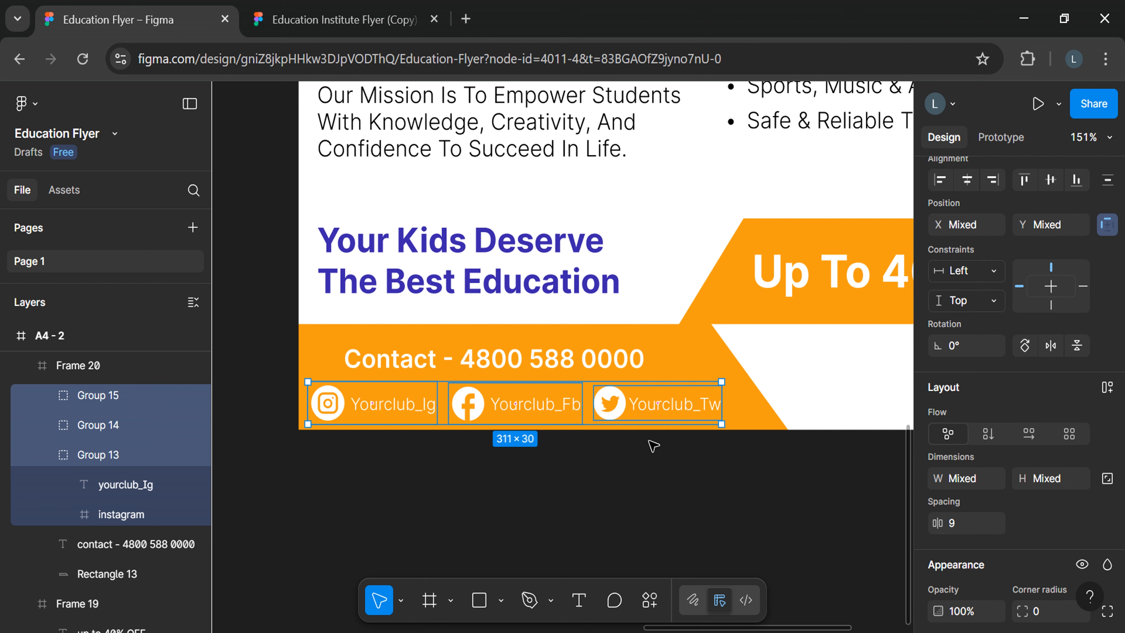
right_click(611, 399)
click(629, 347)
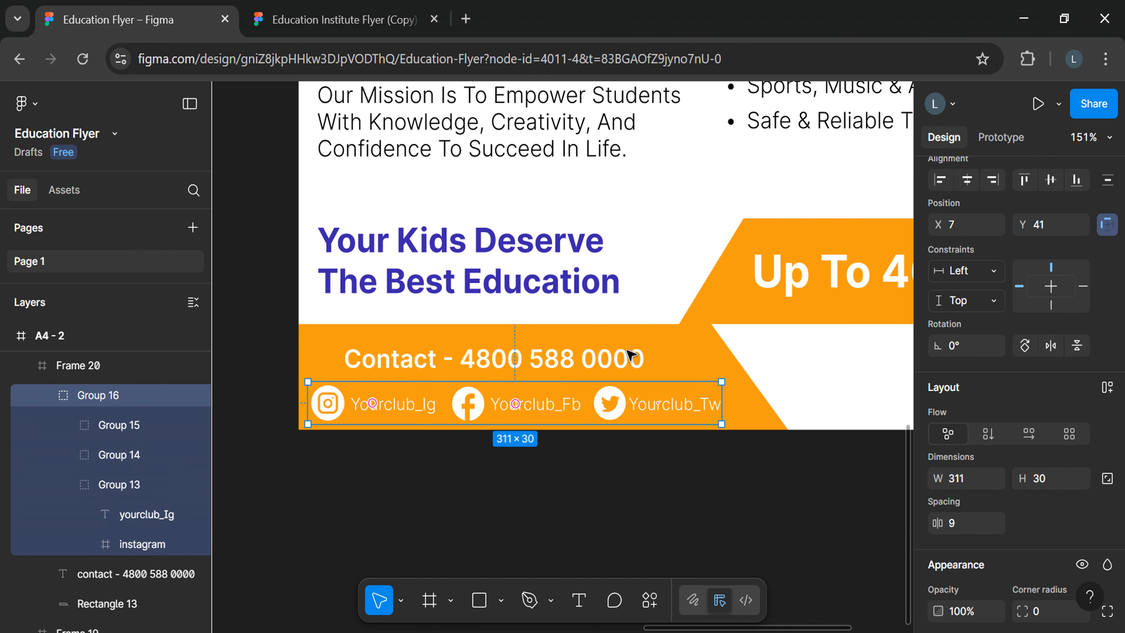
Step: Left-align the contact line with the social row at spacing 7, group them, and move the group to X 8, Y 8
click(48, 395)
shift+click(76, 423)
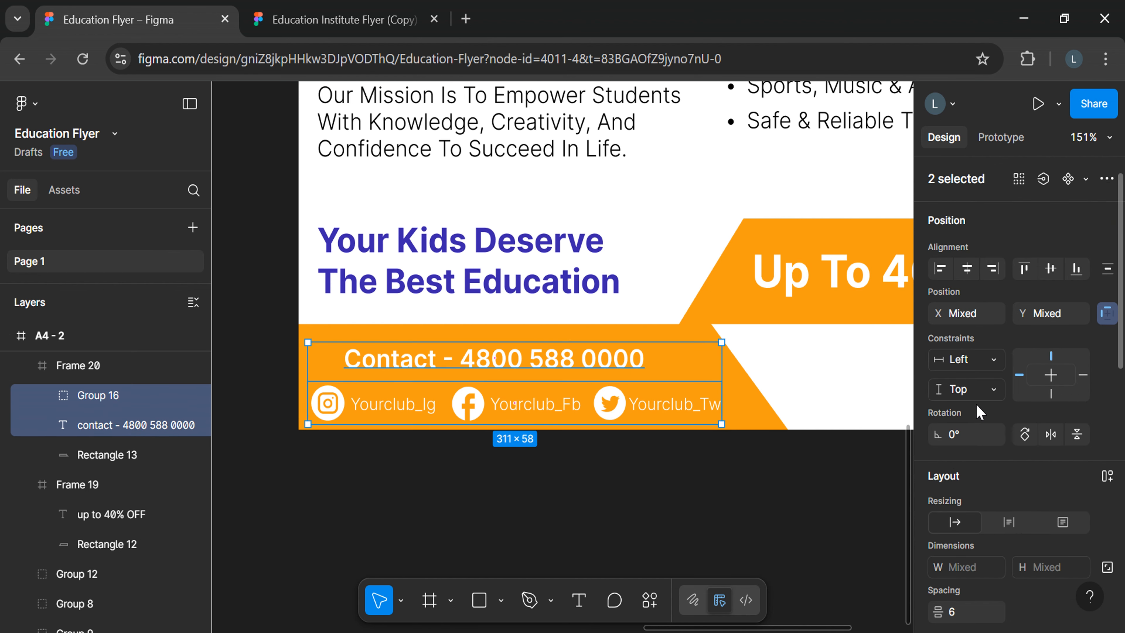
click(942, 273)
scroll(994, 448, down, 2)
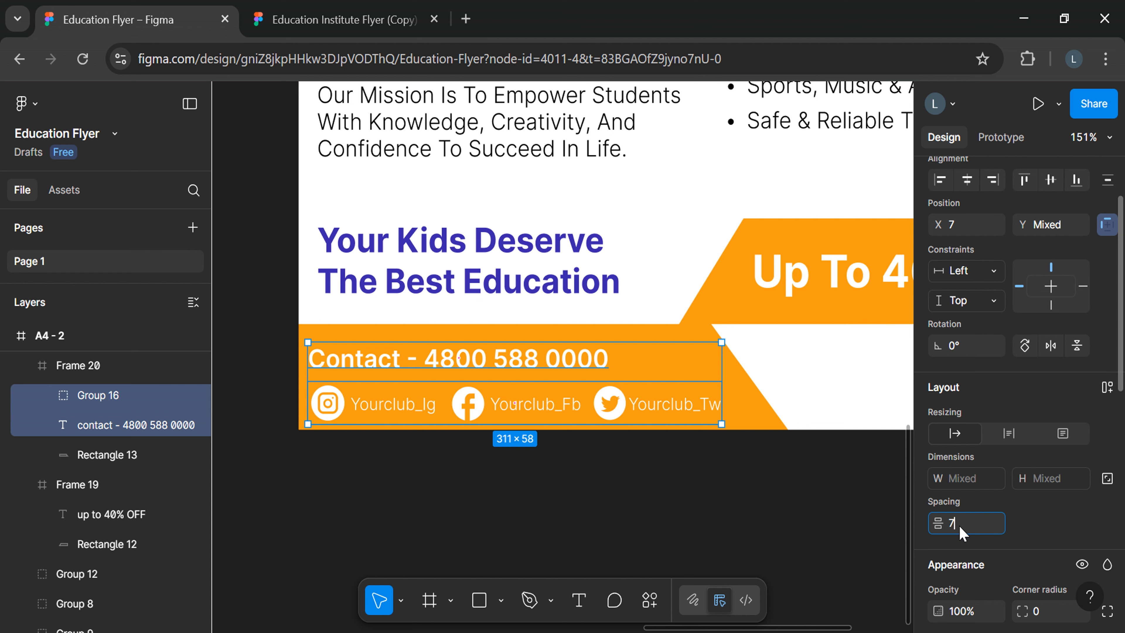
right_click(609, 390)
click(629, 348)
drag(540, 380, 541, 374)
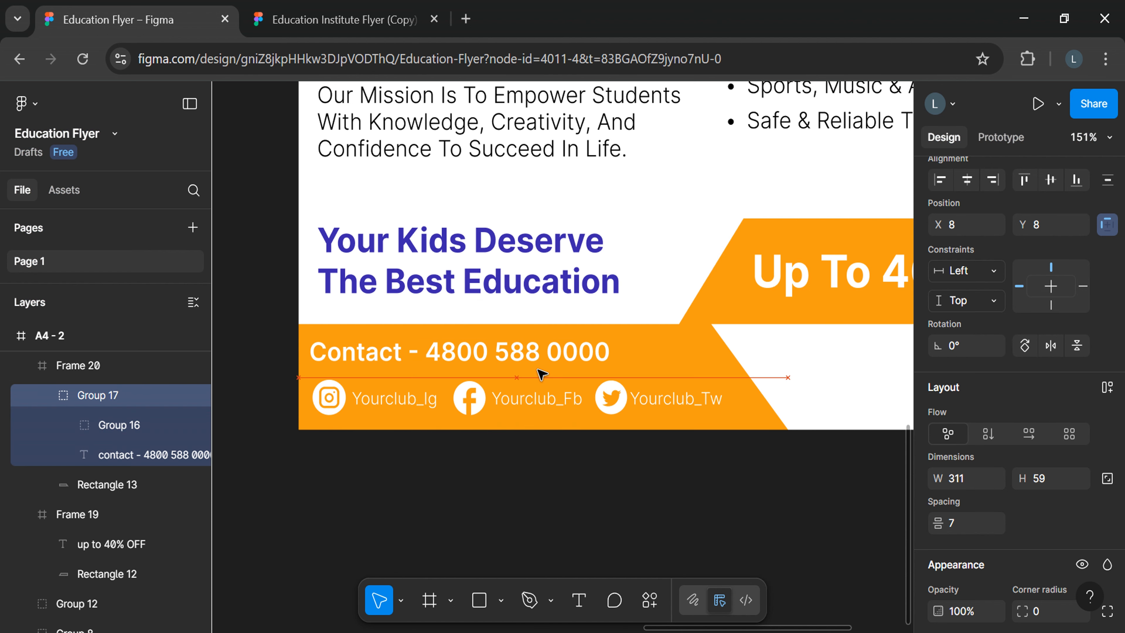
Step: Add a text with the contact e-mail address in the white area beside the orange footer
click(840, 401)
scroll(839, 401, right, 4)
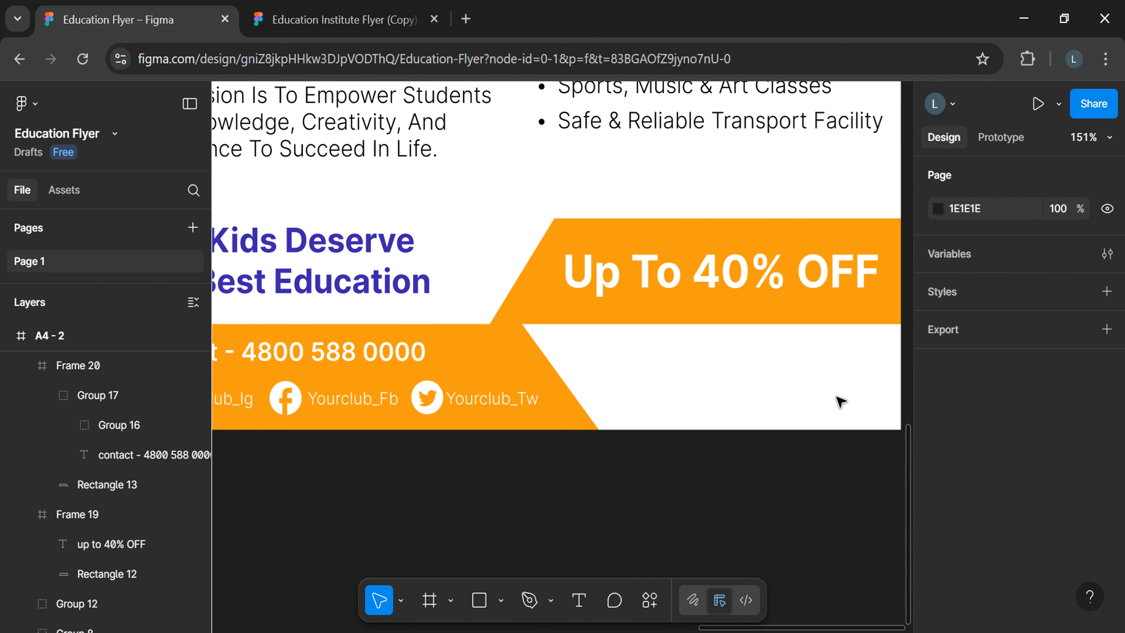
scroll(652, 484, right, 2)
scroll(572, 455, down, 2)
key(t)
click(574, 457)
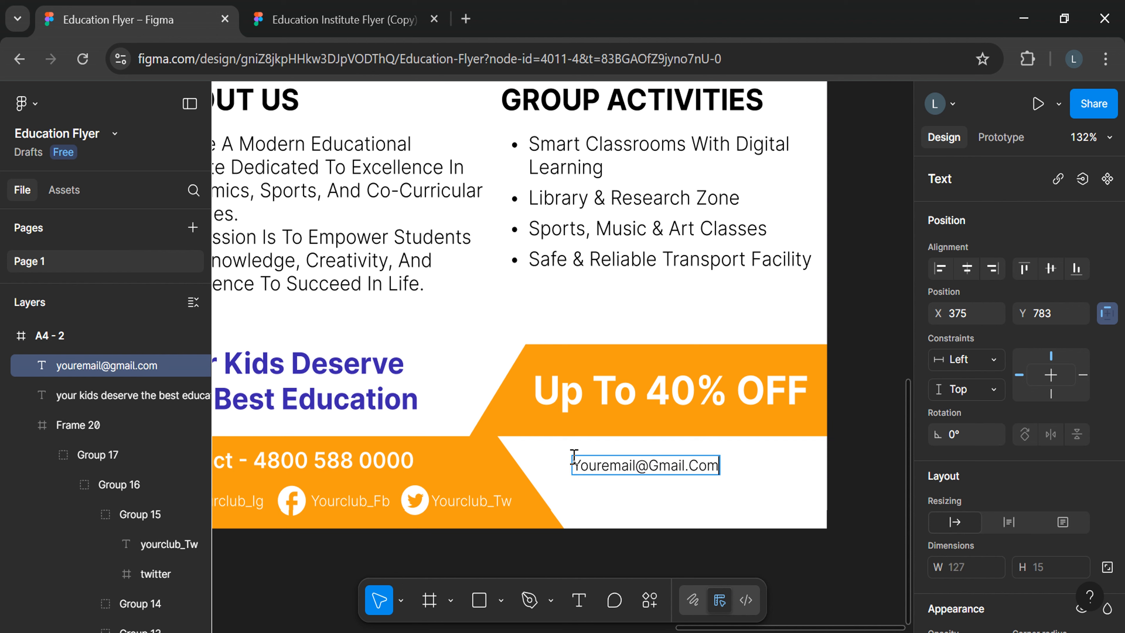
Step: Set the e-mail text to size 16 and its letter case to lowercase
scroll(974, 515, down, 6)
click(1078, 455)
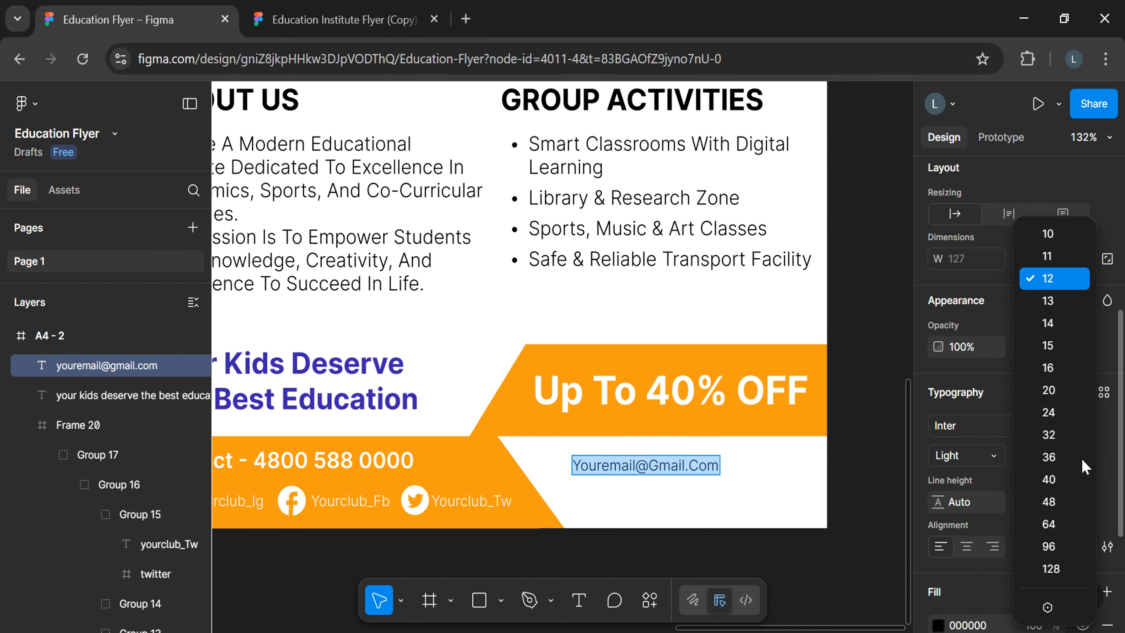
click(1054, 372)
scroll(1064, 455, down, 3)
click(1107, 387)
click(846, 421)
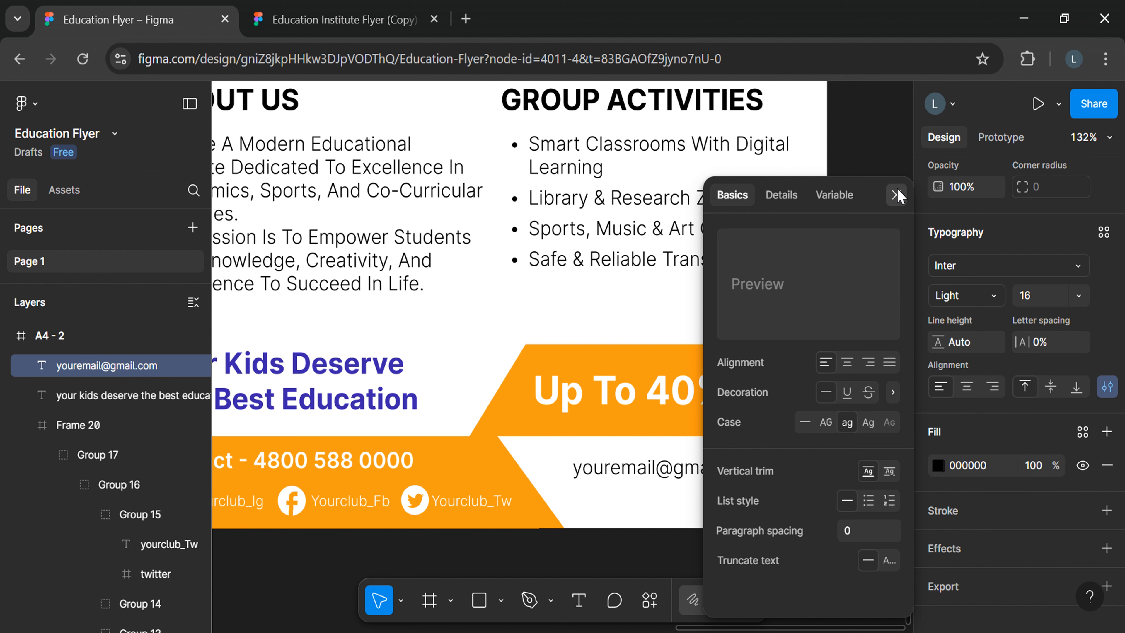
click(896, 195)
key(Escape)
right_click(758, 149)
click(782, 166)
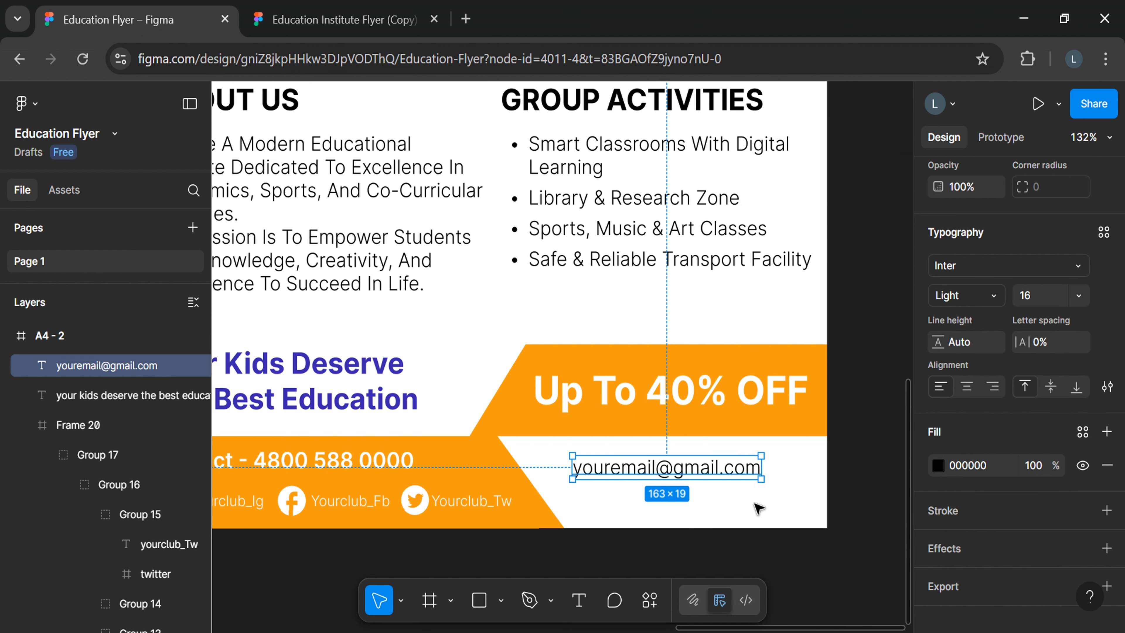
click(756, 505)
key(ctrl+v)
drag(716, 471, 716, 496)
double_click(716, 497)
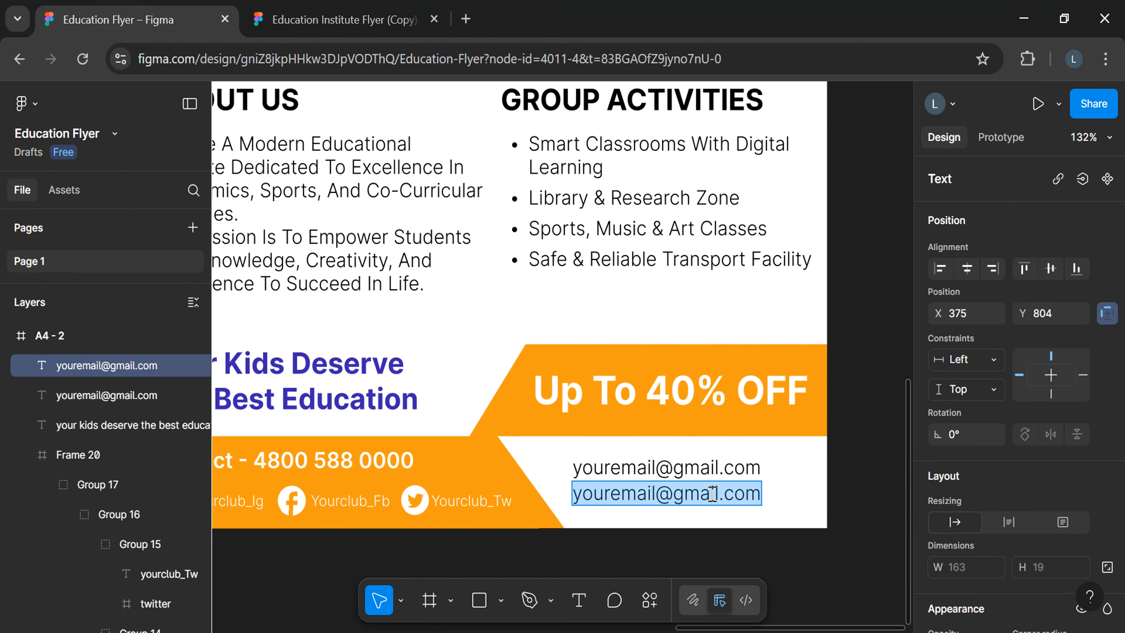
text(www.)
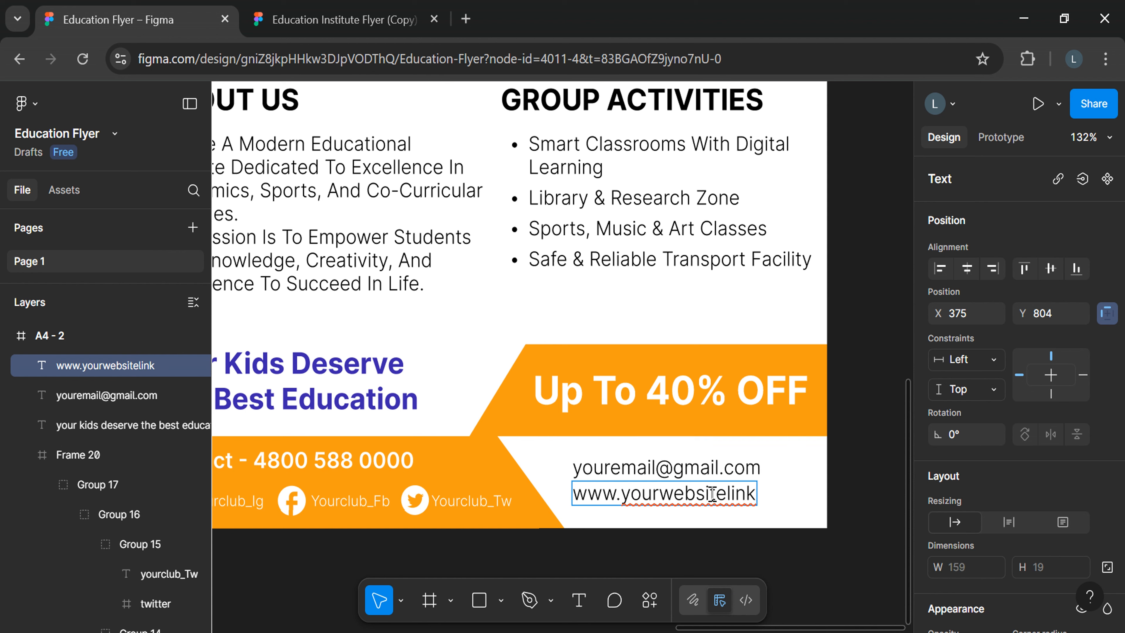
Step: Space the e-mail and website lines 4 apart, left-align them, wrap them in a frame and move it to X 384, Y 782
shift+click(106, 394)
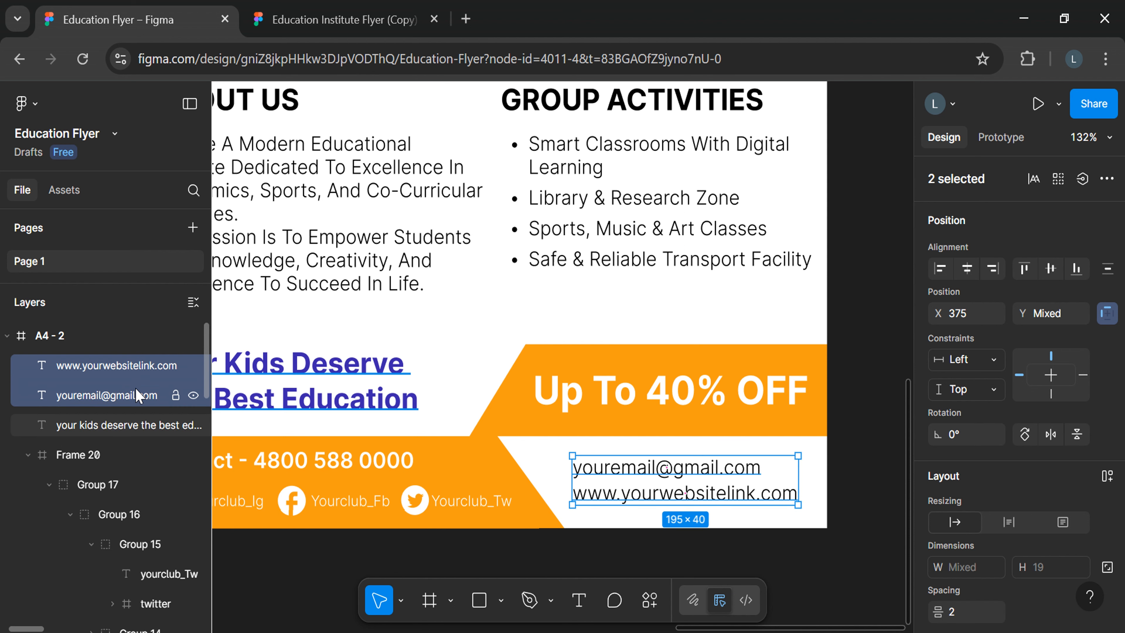
scroll(952, 542, down, 2)
drag(939, 527, 945, 272)
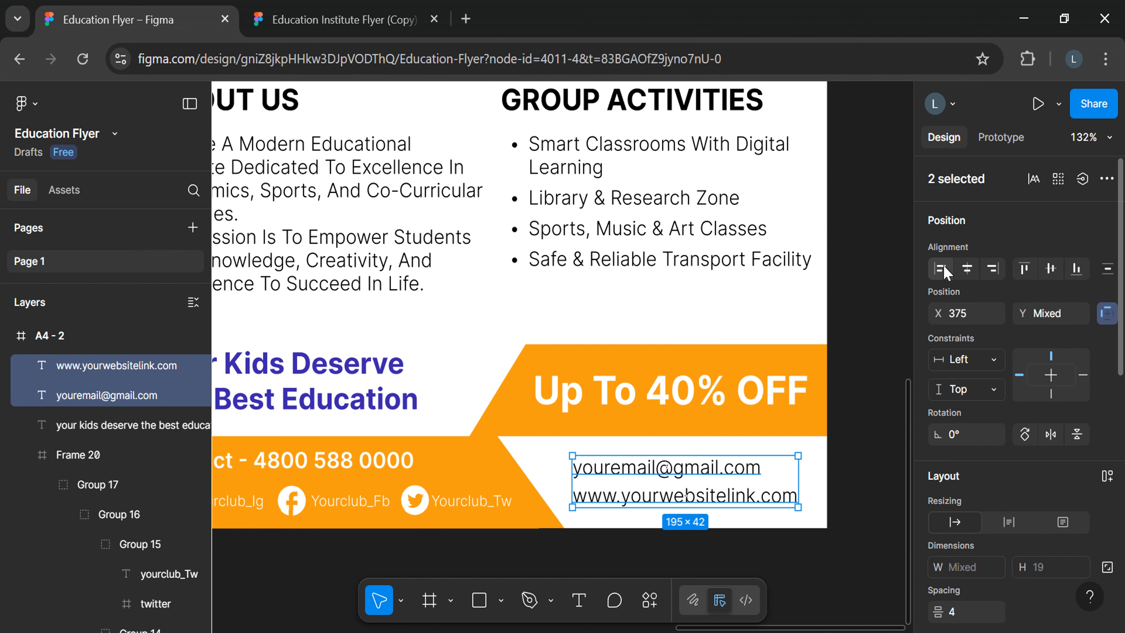
right_click(750, 480)
click(788, 372)
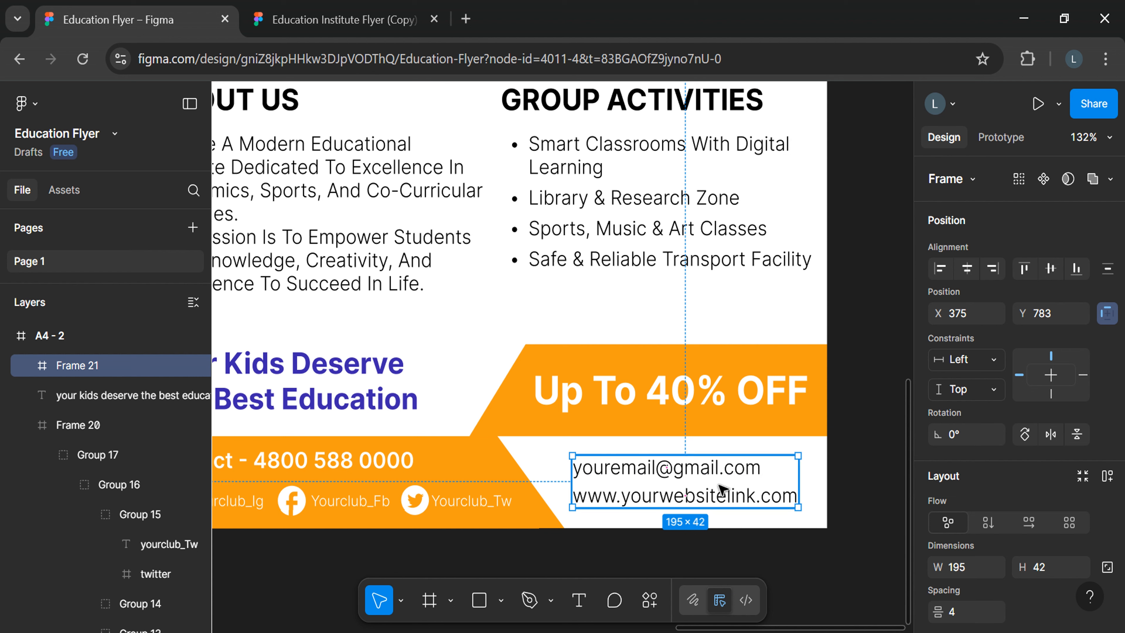
scroll(637, 456, down, 3)
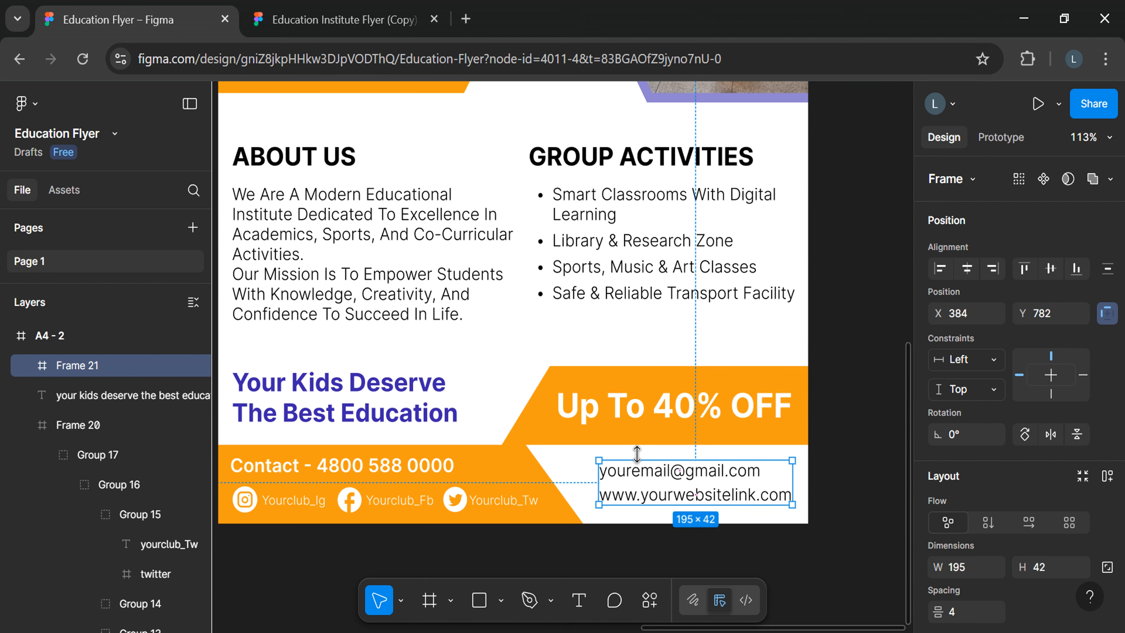
Step: Adjust the slogan's position beside the discount banner, left-aligned with the About Us text at X 14
click(374, 405)
scroll(374, 405, left, 1)
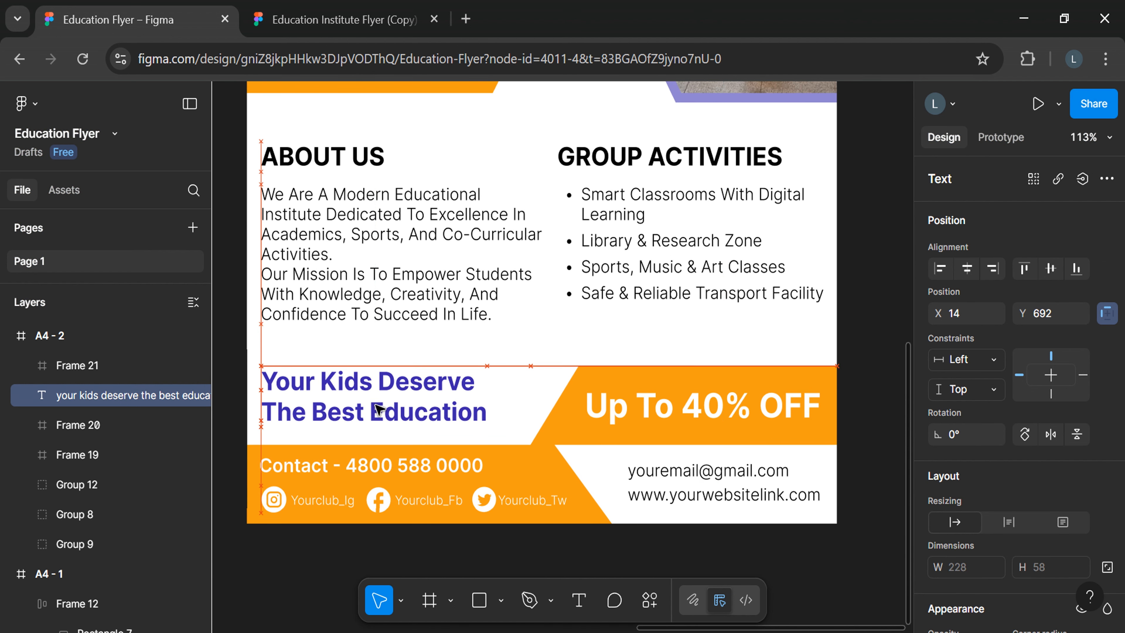
click(526, 377)
scroll(527, 376, up, 2)
click(578, 294)
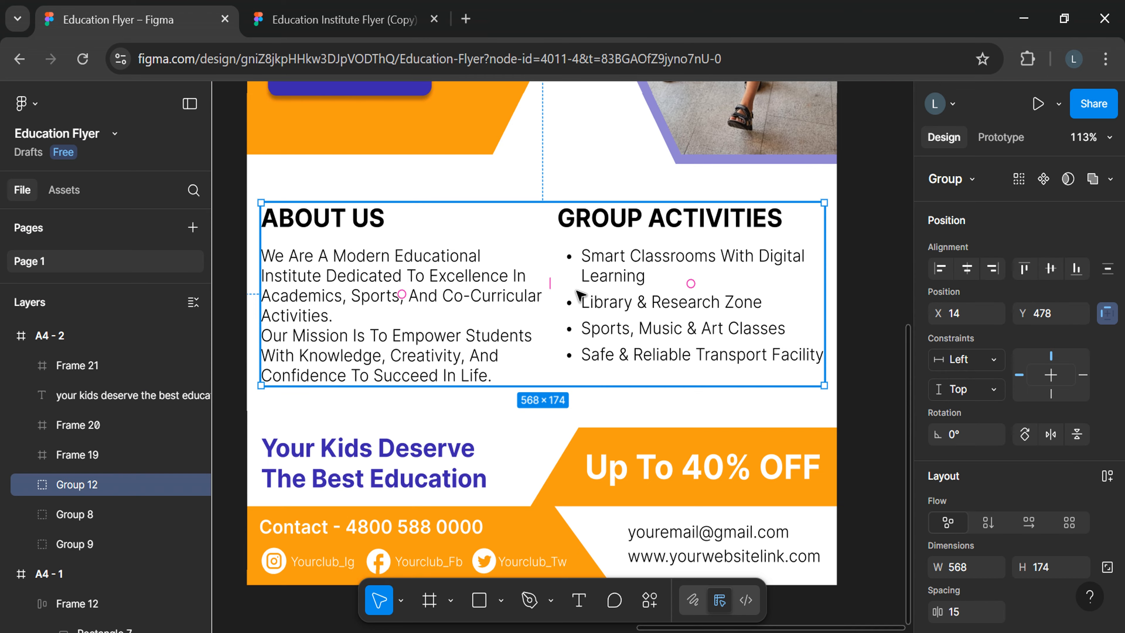
click(527, 422)
Step: Collapse the layers of the A4 - 2 flyer frame and lock the frame
scroll(529, 425, up, 8)
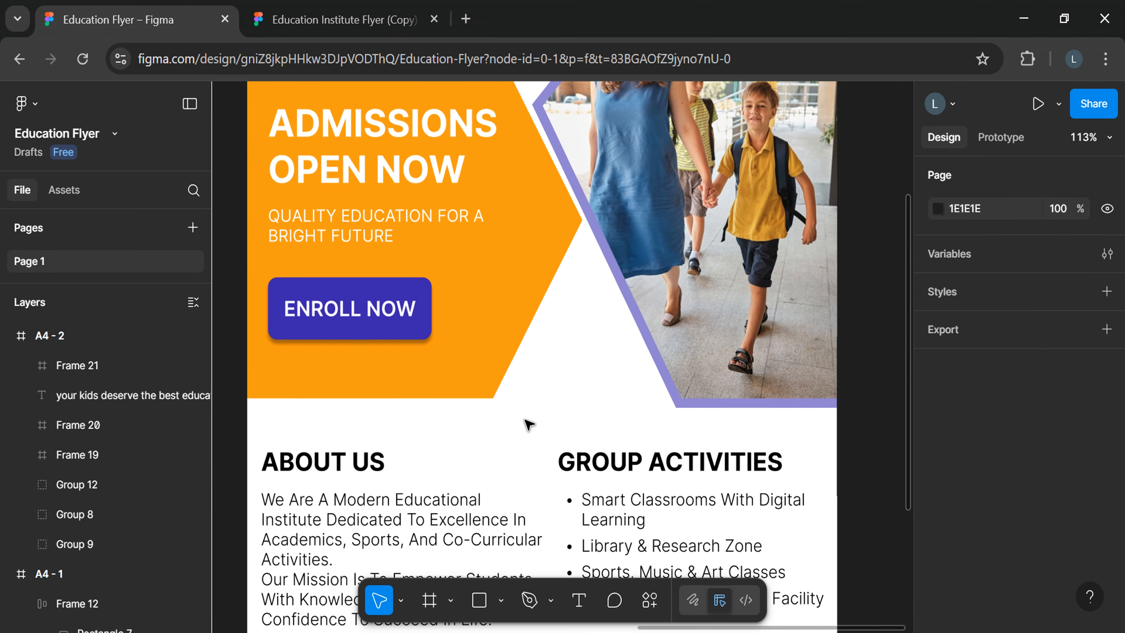
scroll(524, 419, down, 1)
click(10, 336)
click(176, 336)
scroll(426, 411, left, 1)
scroll(526, 440, up, 4)
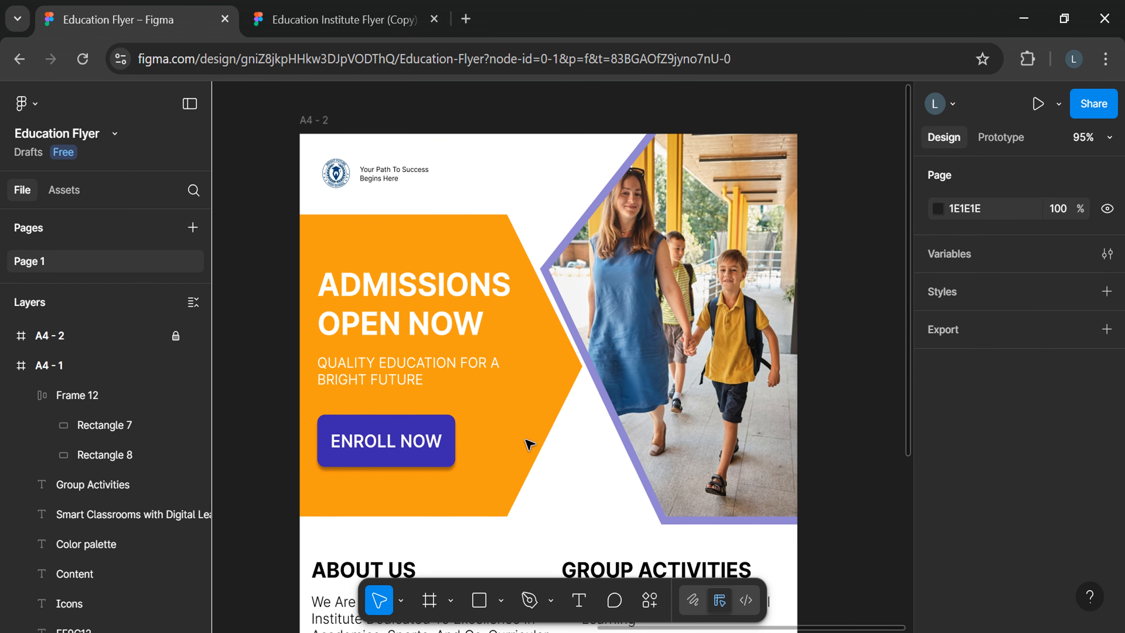